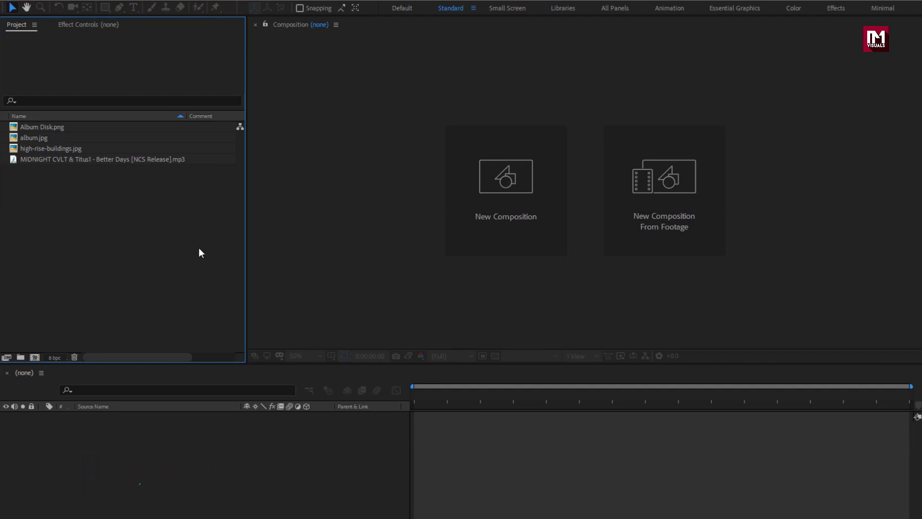
Create a 1920 x 1080 composition named Audio_visualizer at 30 fps with a duration of one minute.
left_click(476, 176)
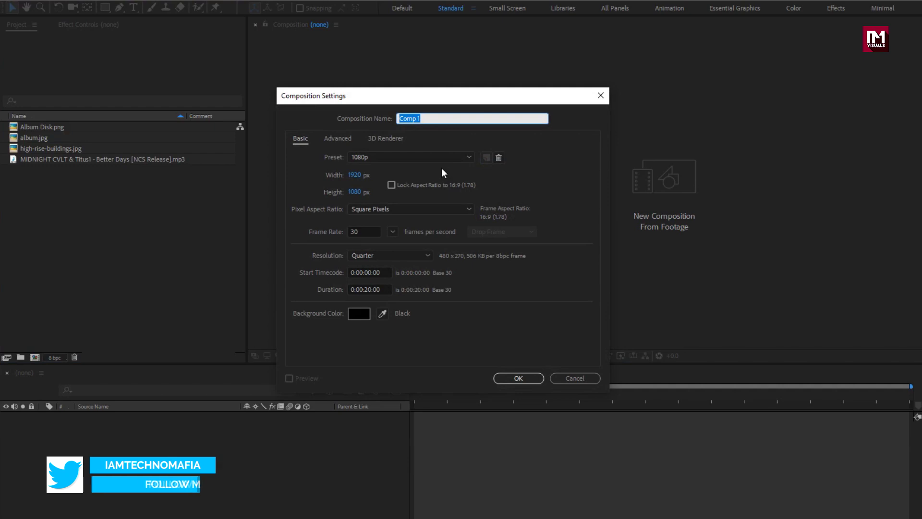
type("Audi")
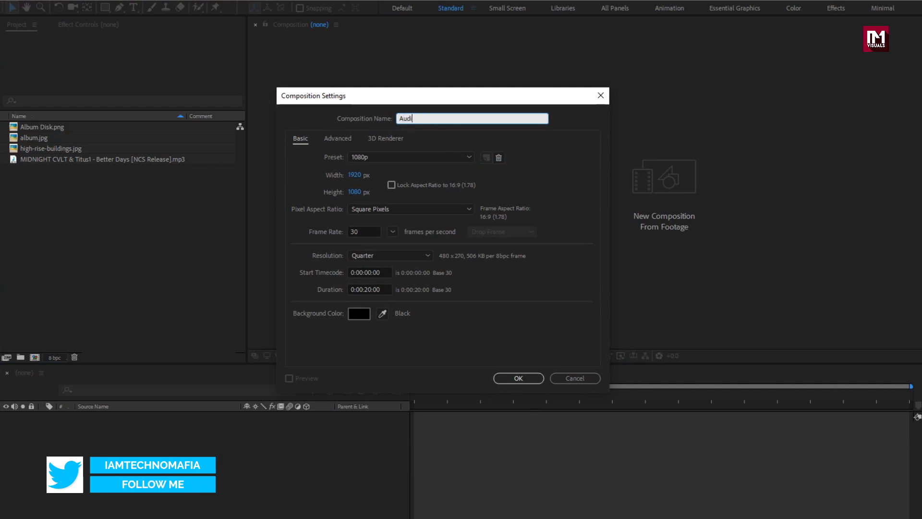
type("o_visualizer")
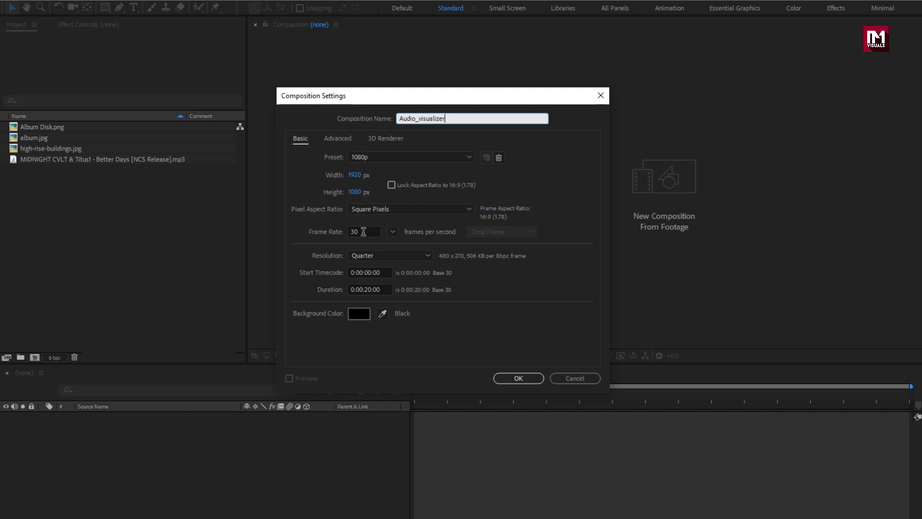
left_click(373, 289)
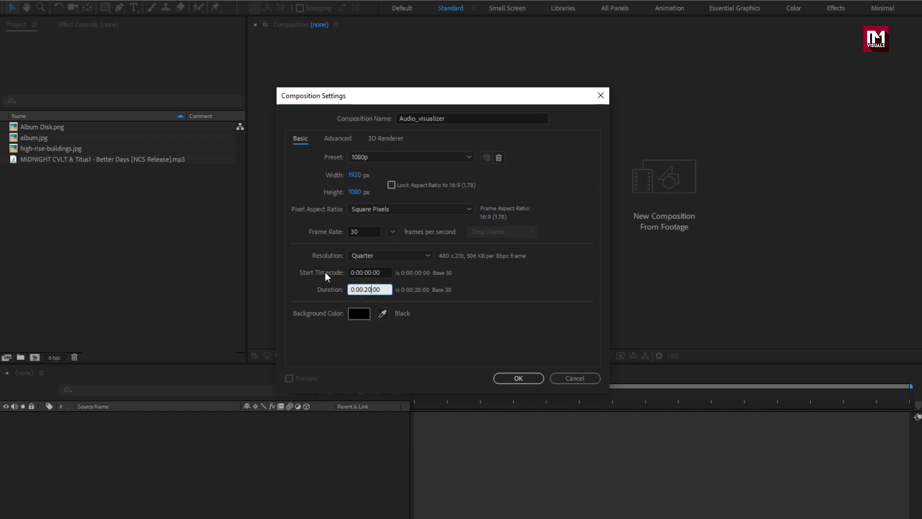
key("BackSpace")
type("6")
left_click(504, 376)
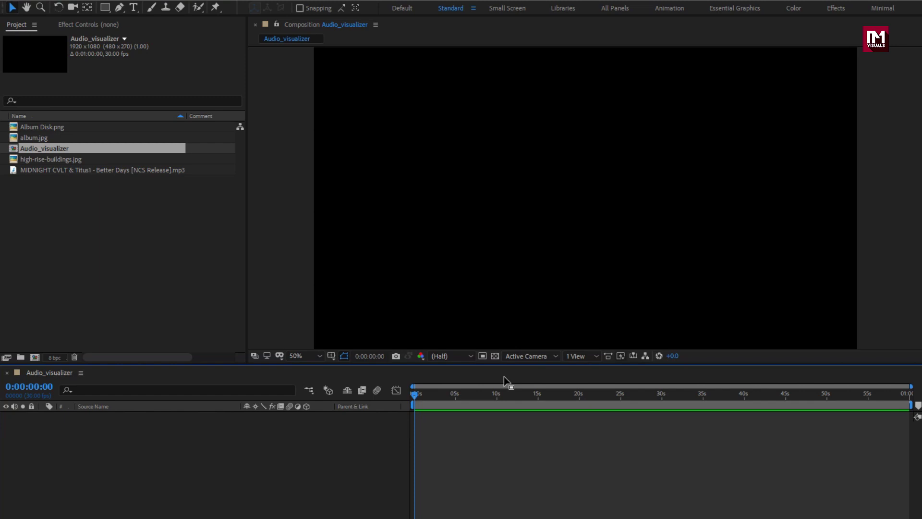
Add high-rise-buildings.jpg to the composition, scale it to 56% and shift it slightly upward in the frame.
left_click(48, 159)
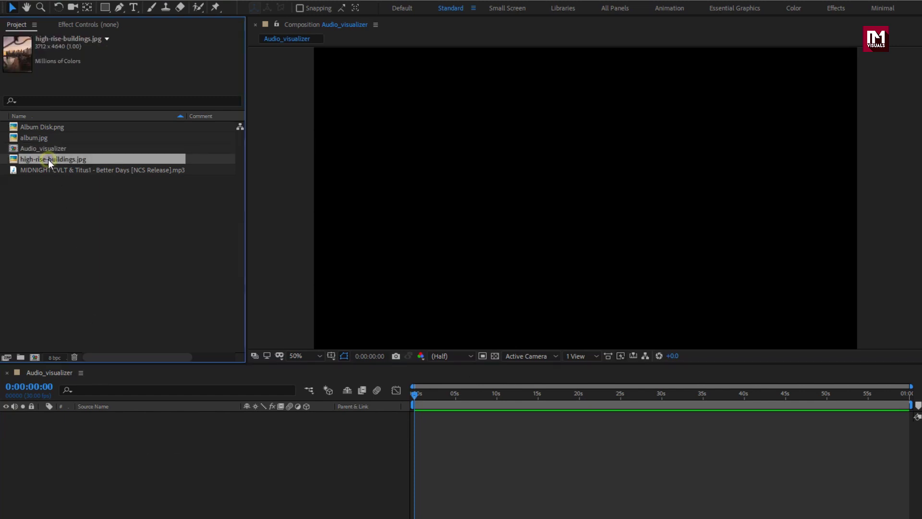
left_click_drag(48, 160, 123, 434)
key("s")
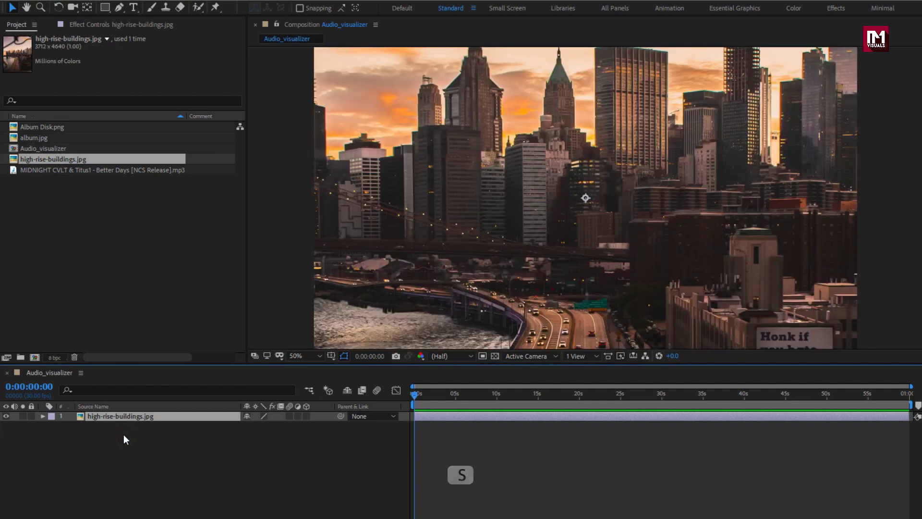
left_click_drag(267, 426, 254, 432)
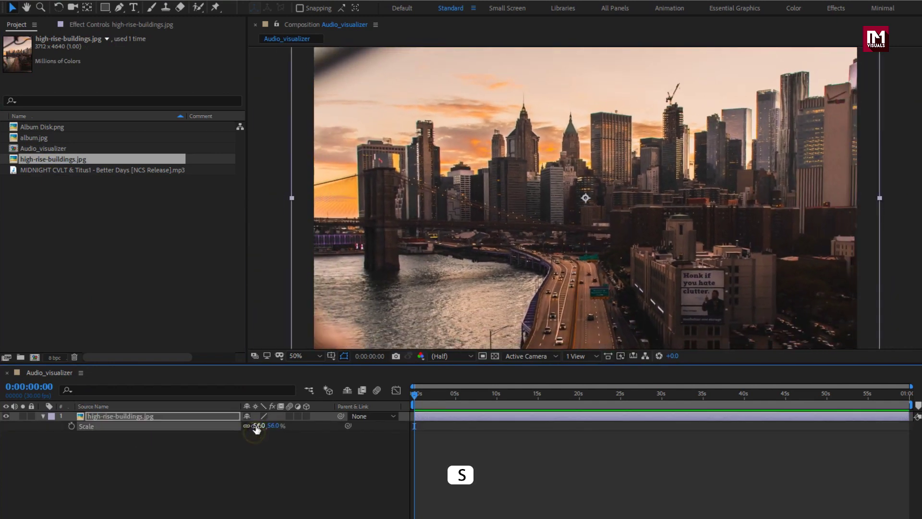
left_click_drag(505, 305, 502, 261)
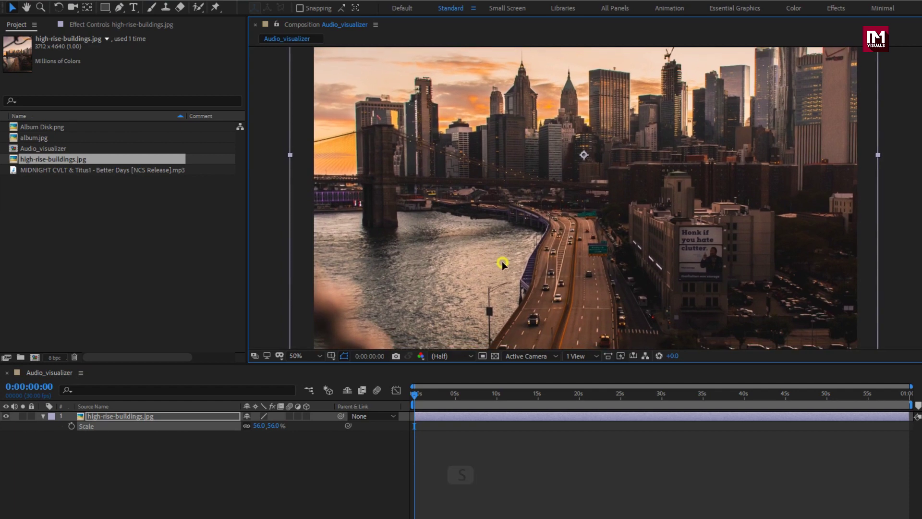
Pre-compose the high-rise-buildings.jpg layer as Background, leaving all attributes in Audio_visualizer.
left_click(43, 416)
right_click(108, 415)
left_click(123, 366)
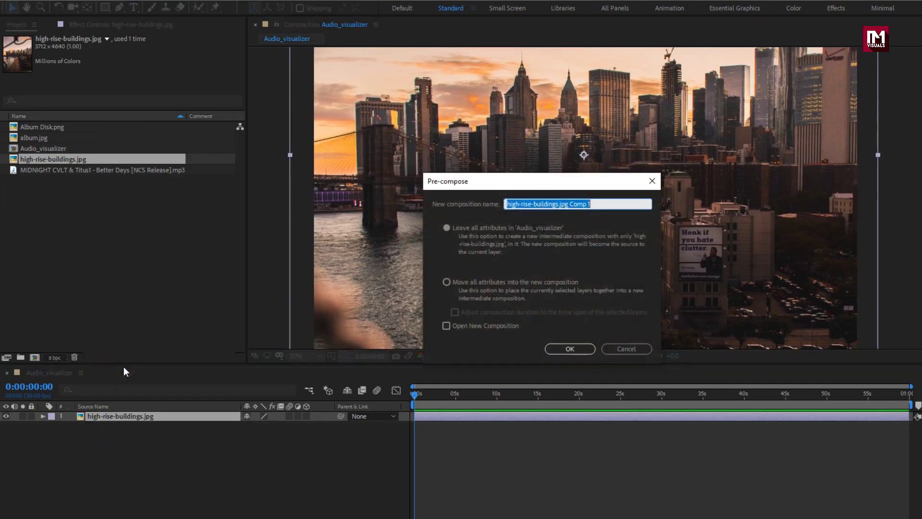
type("Background")
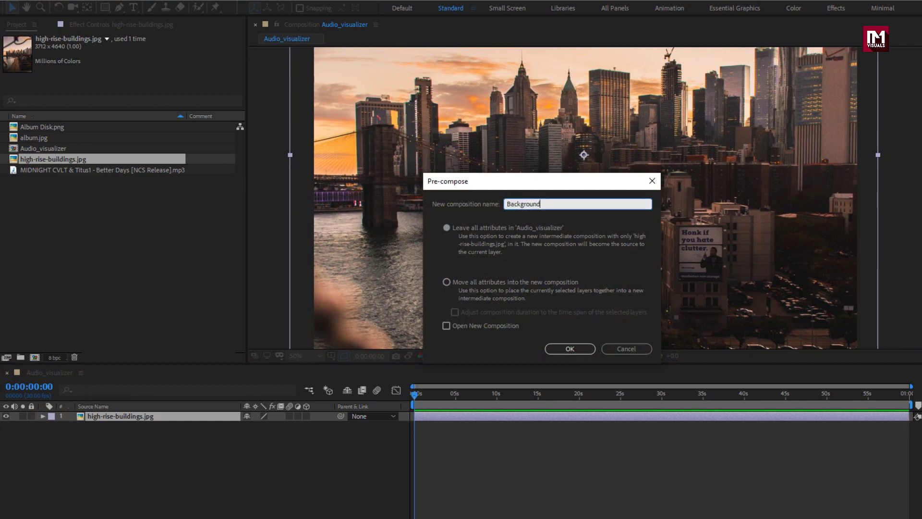
left_click(561, 347)
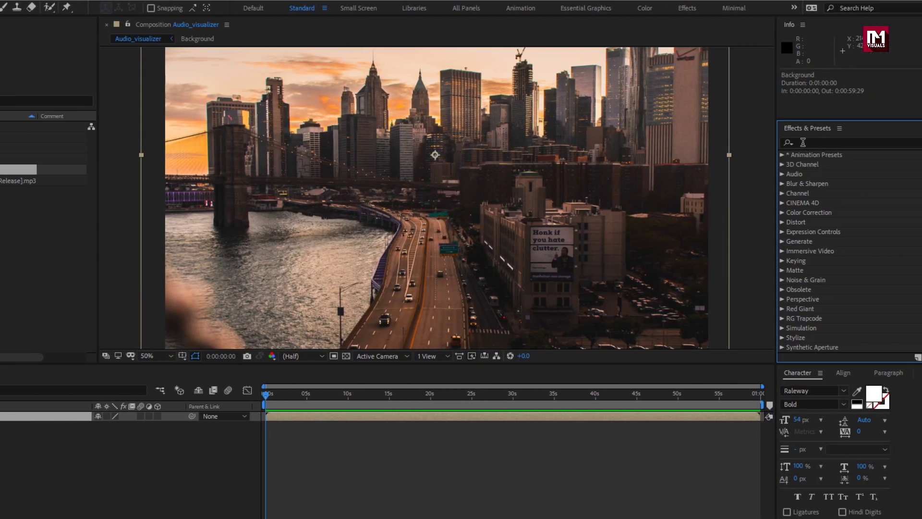
Apply Fast Blur (Legacy) to the Background layer with Blurriness 20 and Repeat Edge Pixels enabled.
left_click(802, 143)
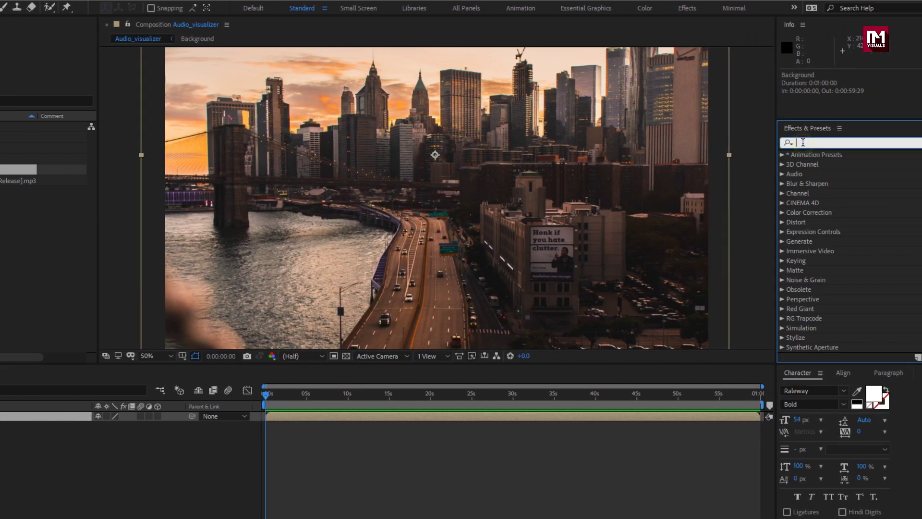
type("fast")
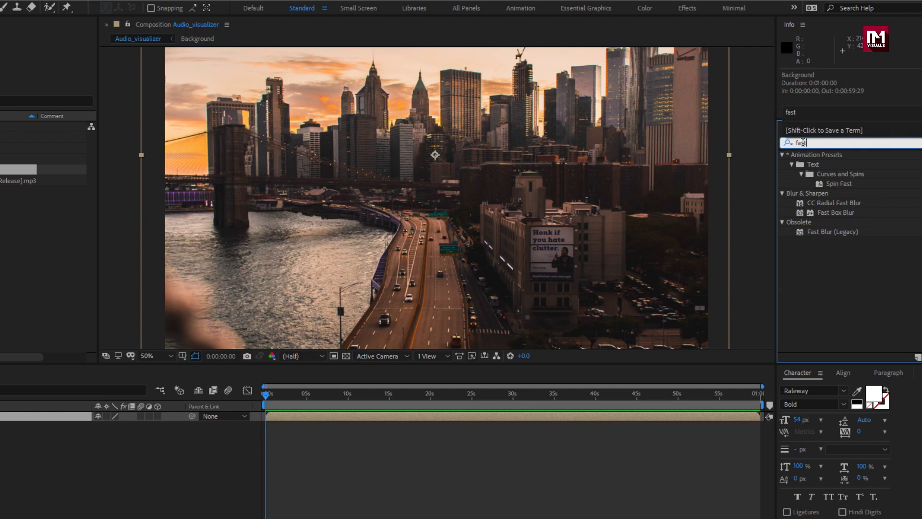
double_click(823, 231)
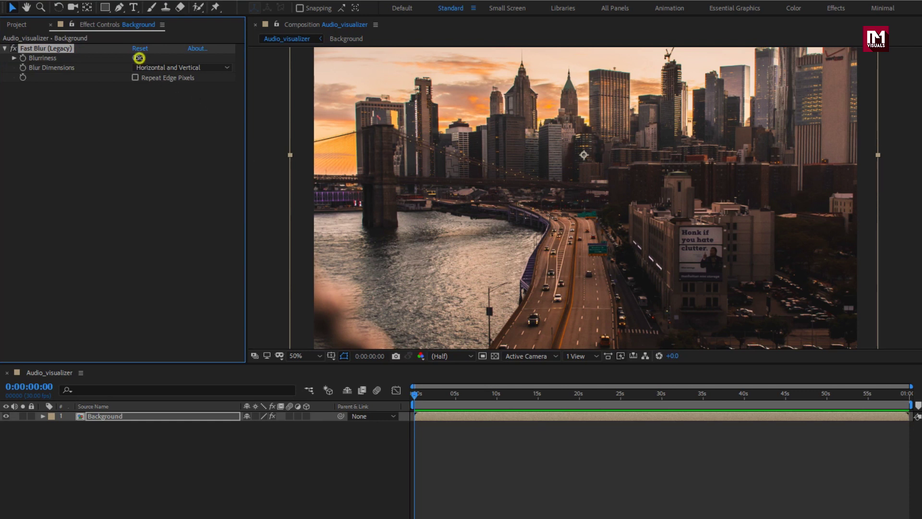
left_click(139, 58)
type("20")
key("Return")
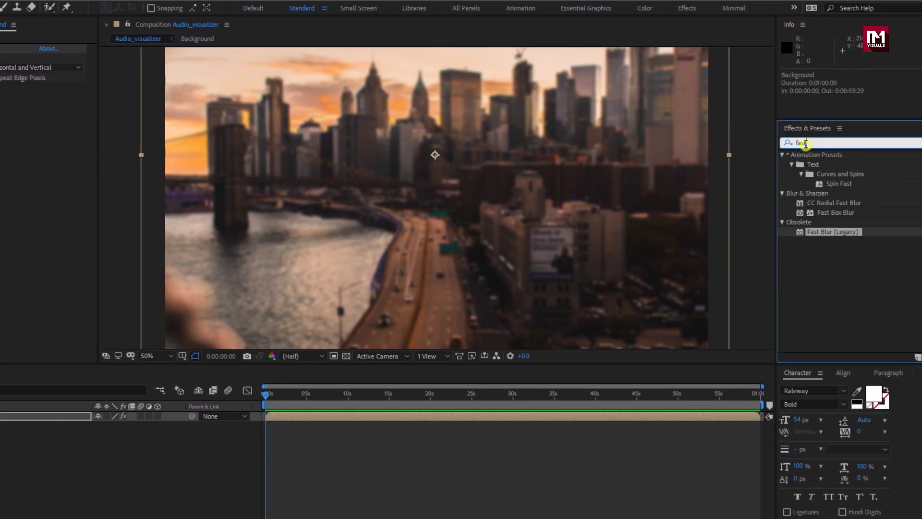
Apply the Sharpen effect to the Background layer with a Sharpen Amount of 20.
left_click(787, 143)
type("shar")
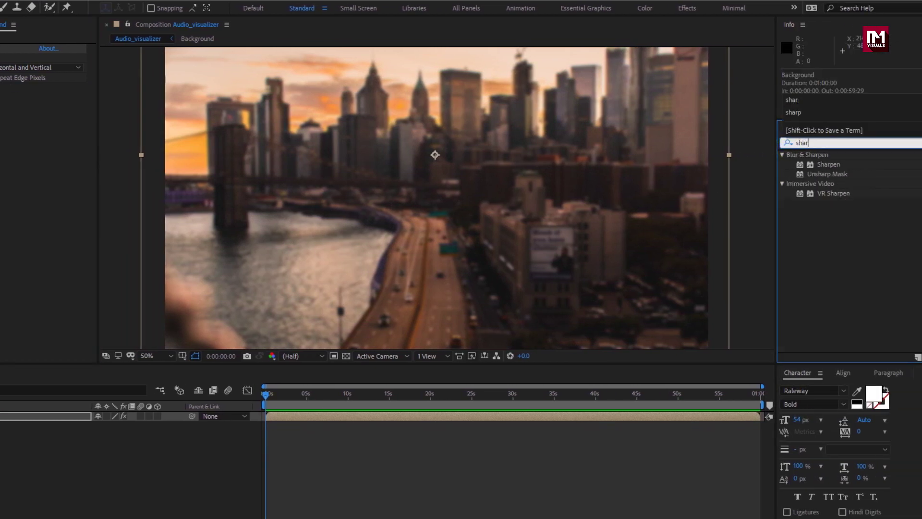
double_click(823, 165)
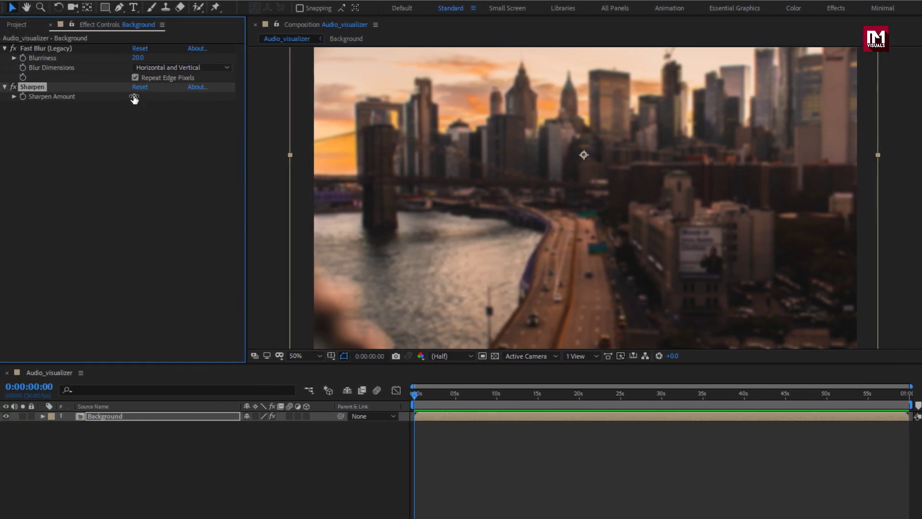
left_click(137, 97)
type("20")
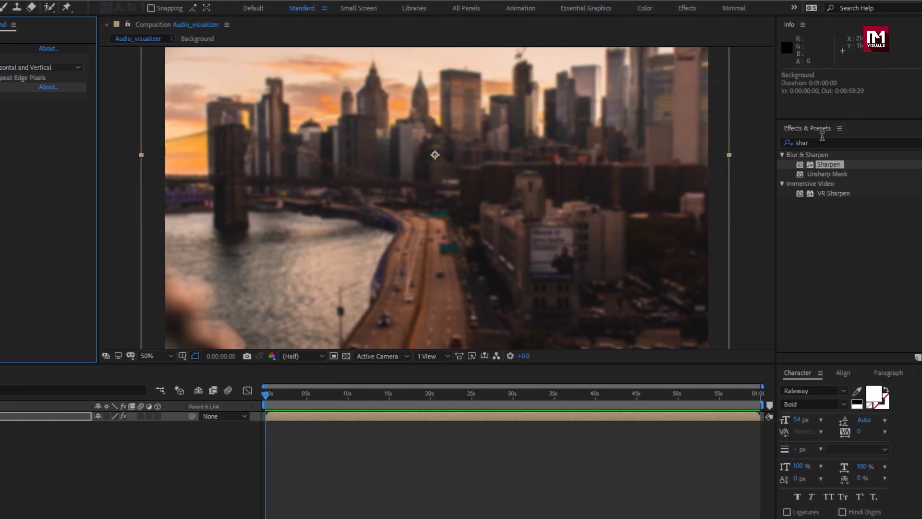
Apply Motion Tile to the Background layer and set both Output Width and Output Height to 150.
left_click(813, 140)
type("moti")
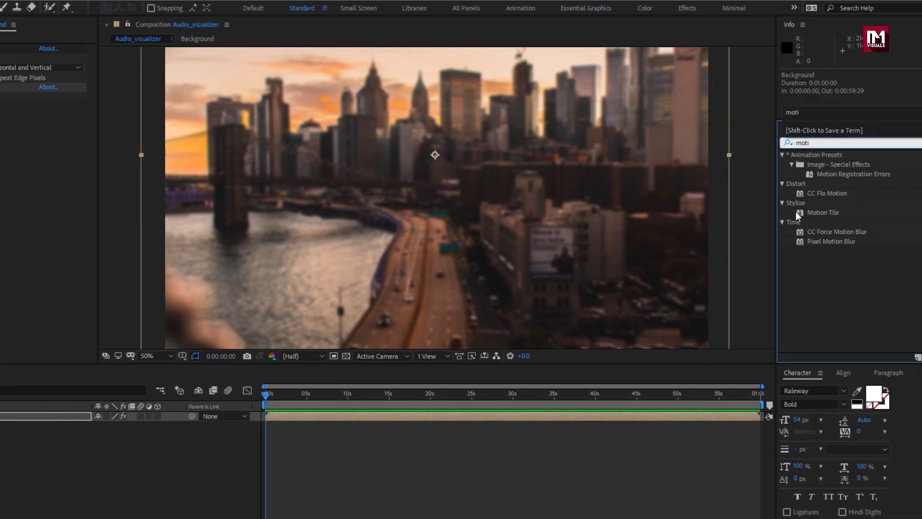
double_click(819, 212)
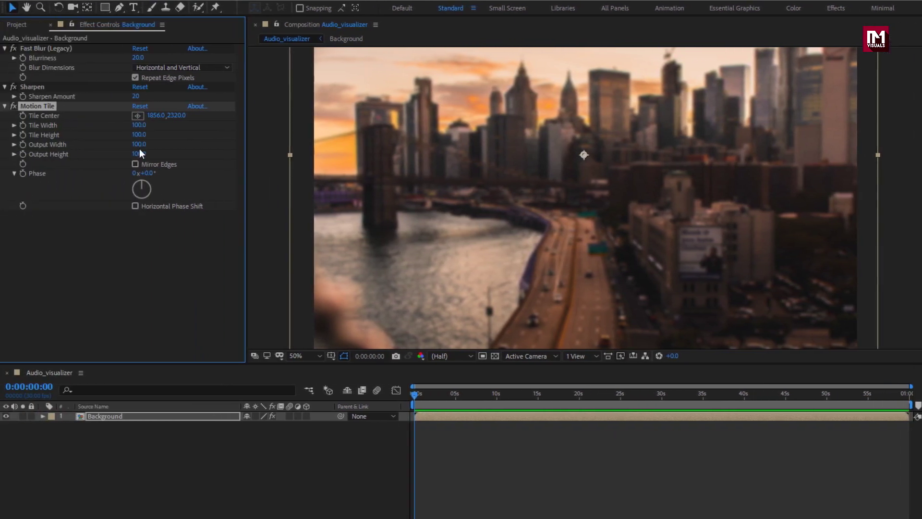
left_click(138, 145)
type("150")
left_click(133, 153)
type("150")
key("Return")
Add the expression wiggle(1,2) to the Background layer's Position and preview the motion.
left_click(105, 418)
key("p")
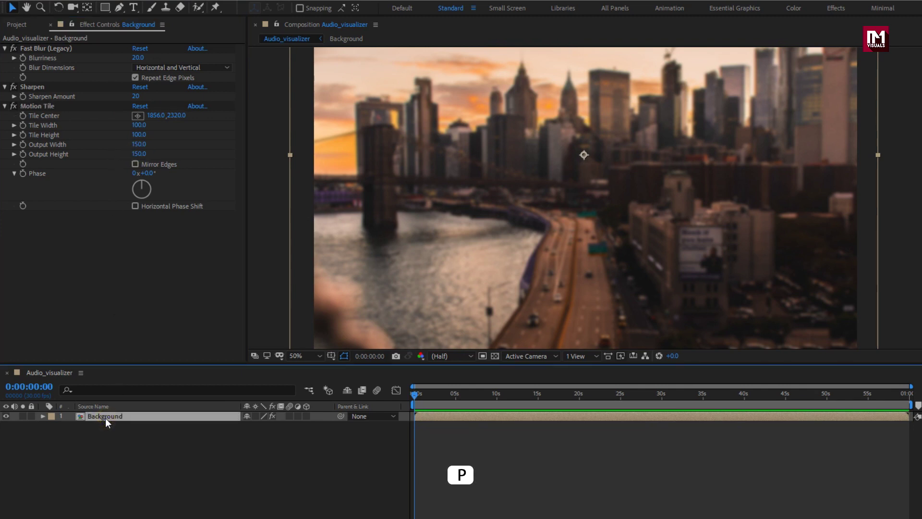
key("alt")
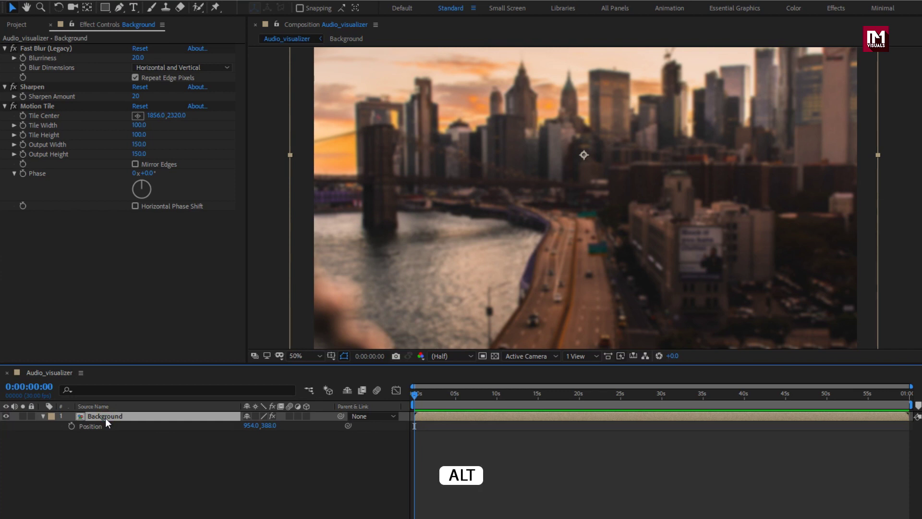
left_click(71, 425, "alt")
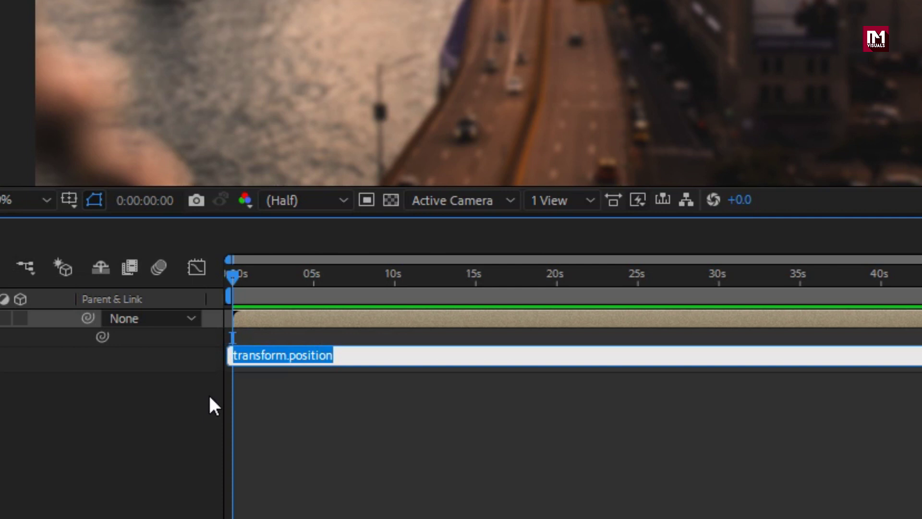
type("wiggle()")
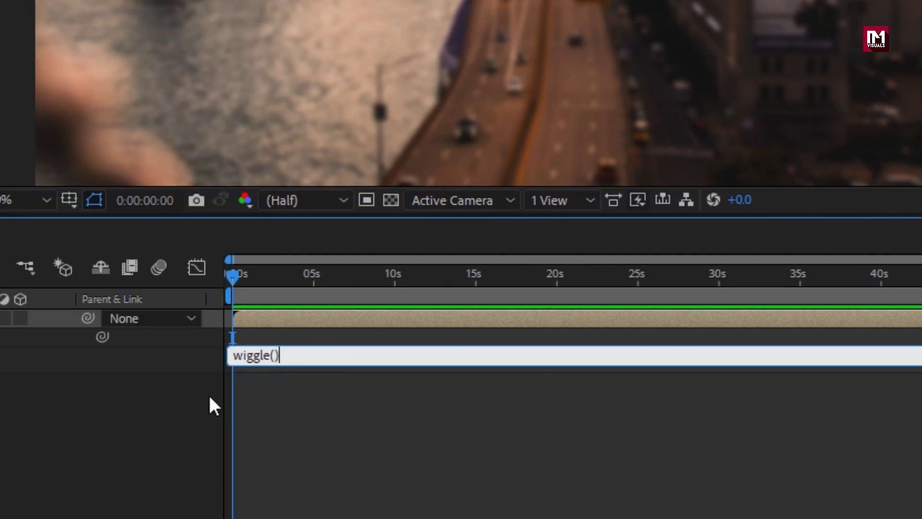
key("Left")
type("1,2")
left_click(210, 397)
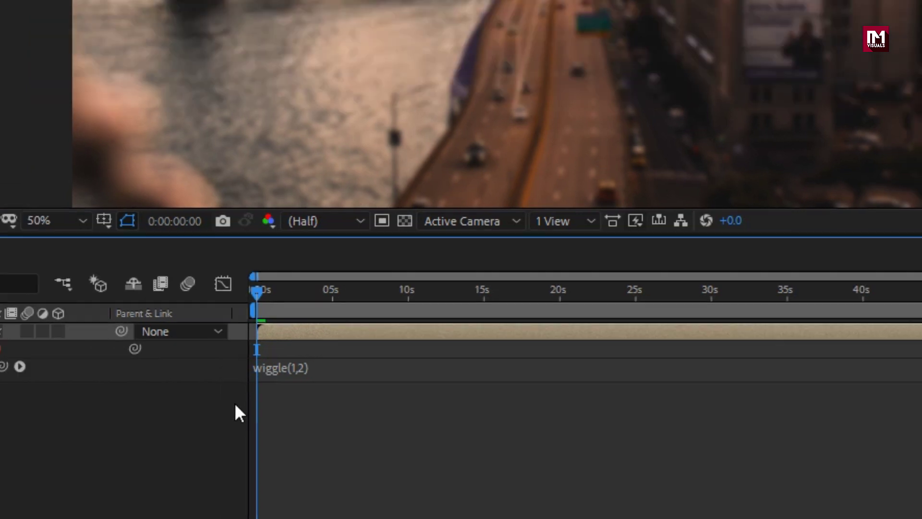
key("space")
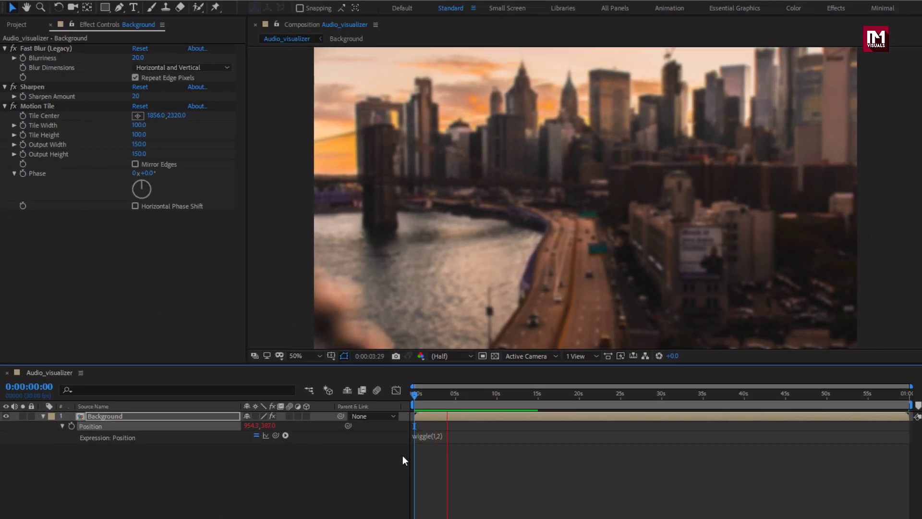
key("space")
left_click(43, 415)
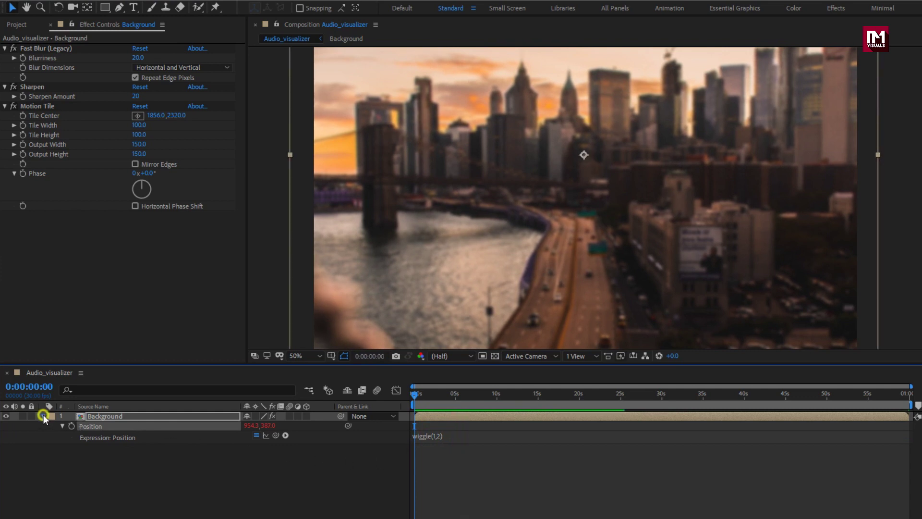
Create a new 1920 x 1080 black solid layer named Color above the Background layer.
left_click(81, 439)
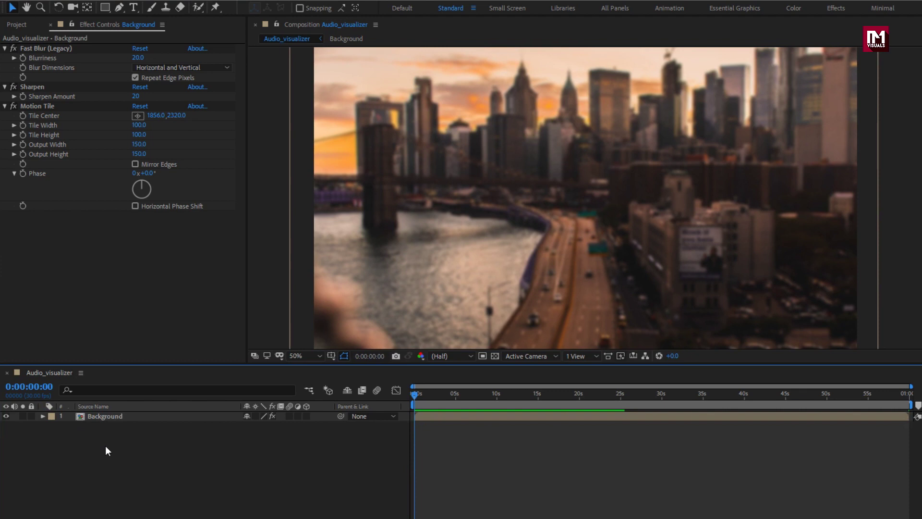
right_click(106, 447)
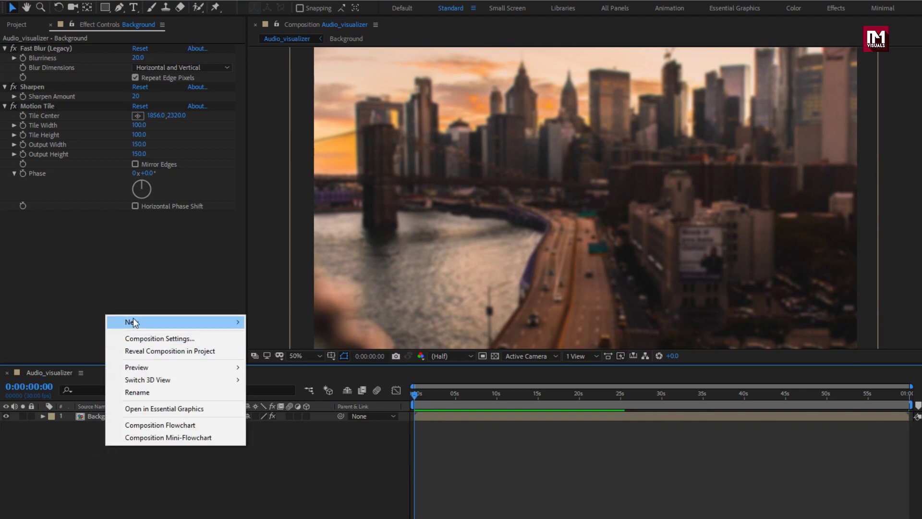
mouse_move(134, 320)
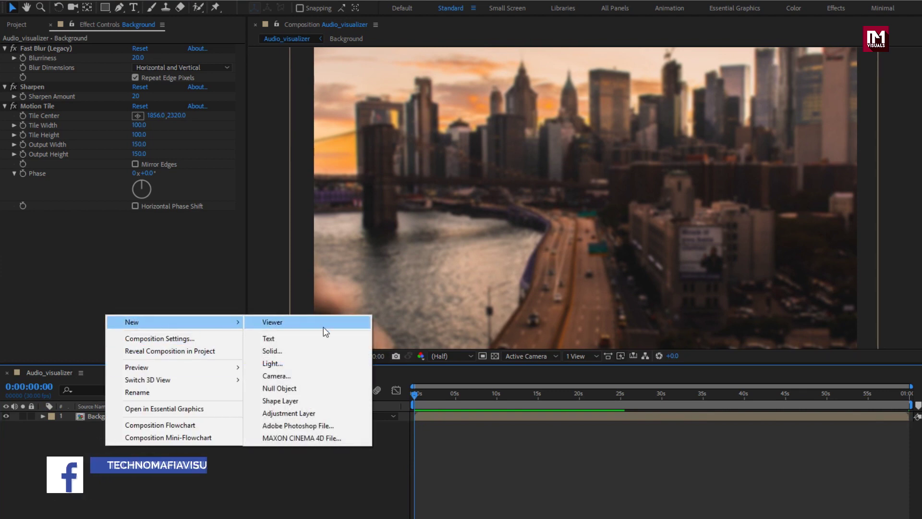
left_click(323, 351)
type("Color")
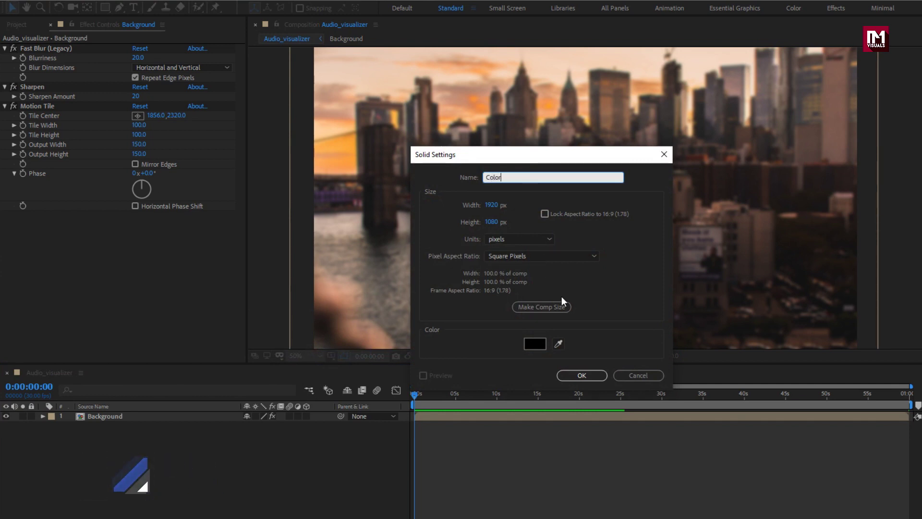
left_click(581, 375)
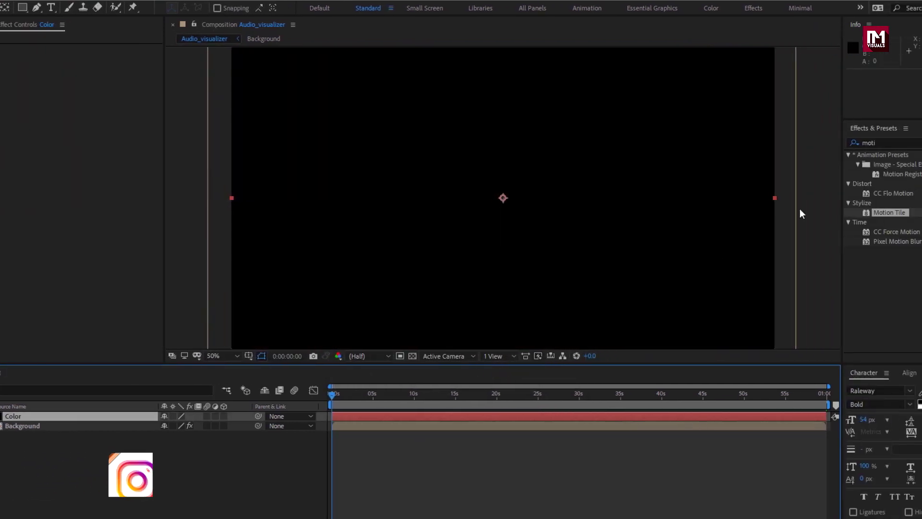
Apply the Generate Fill effect to the Color solid.
left_click(846, 143)
type("fill")
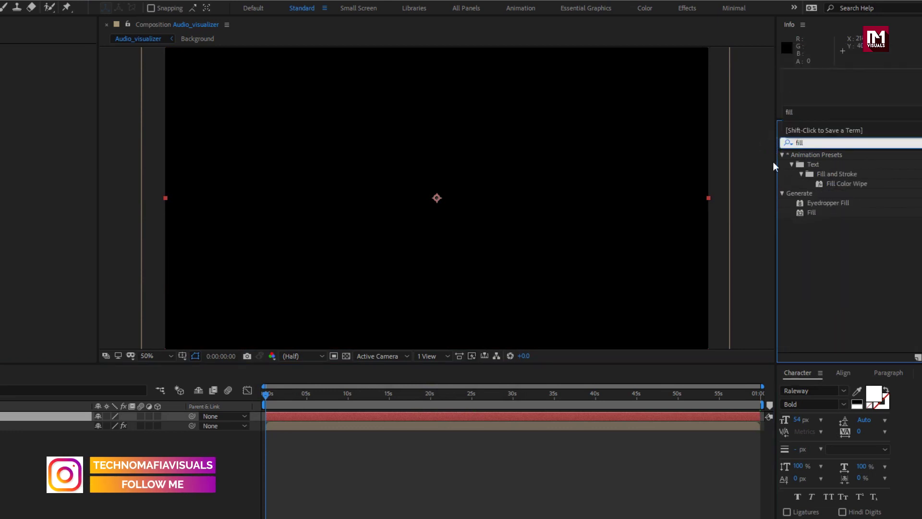
double_click(812, 213)
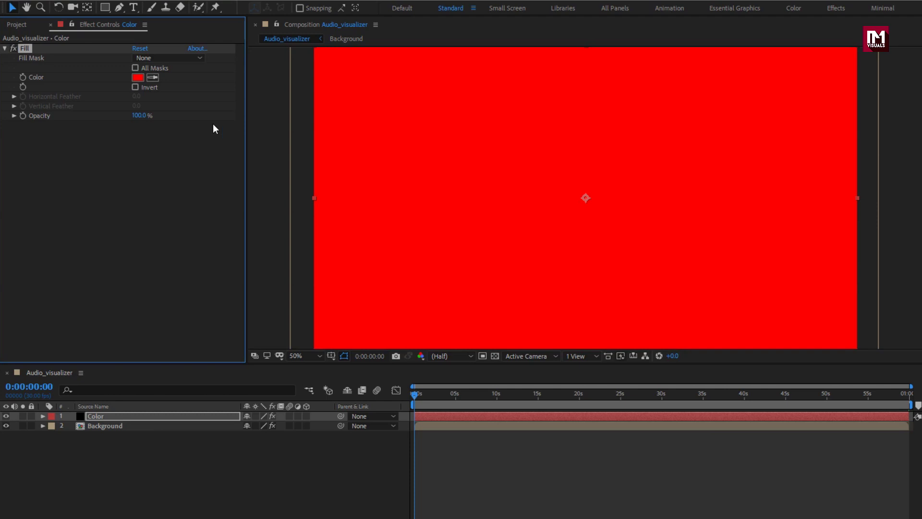
Set the Color solid's fill color to black and its fill opacity to 50%.
left_click(139, 77)
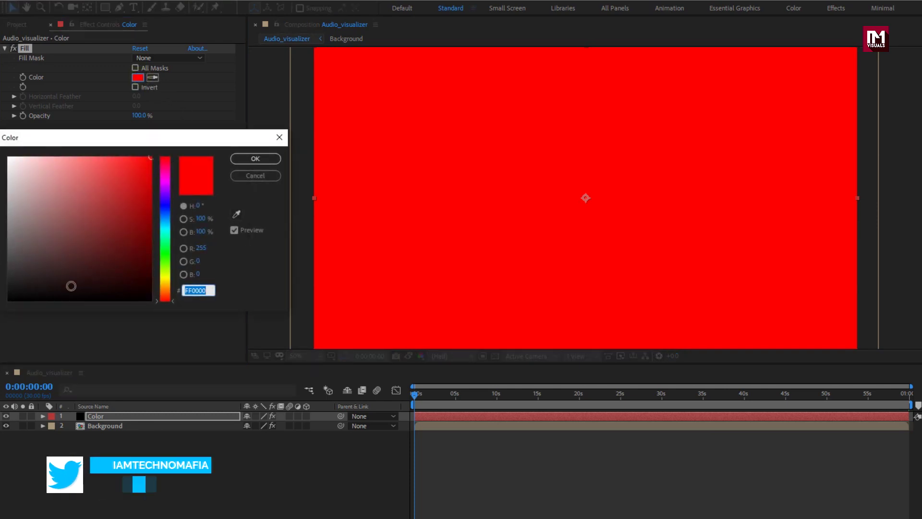
left_click(22, 285)
left_click_drag(14, 290, 6, 302)
left_click(254, 159)
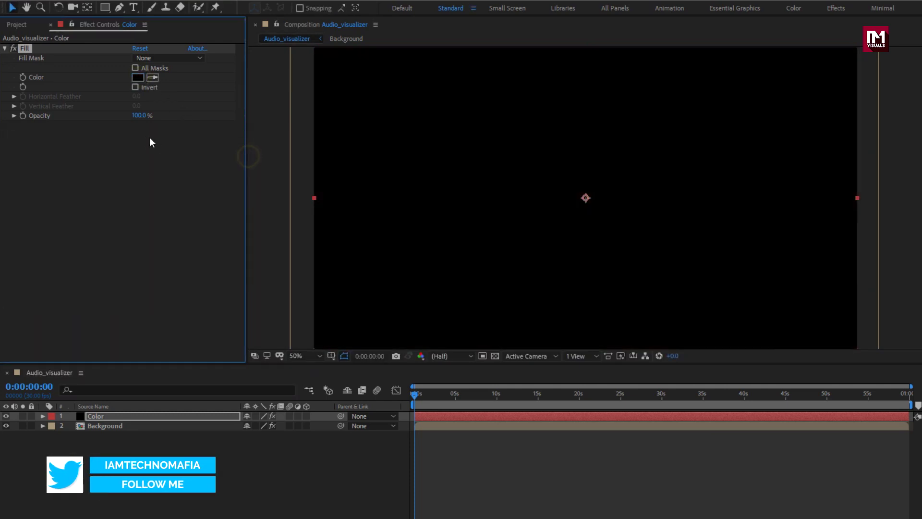
left_click(140, 116)
type("50")
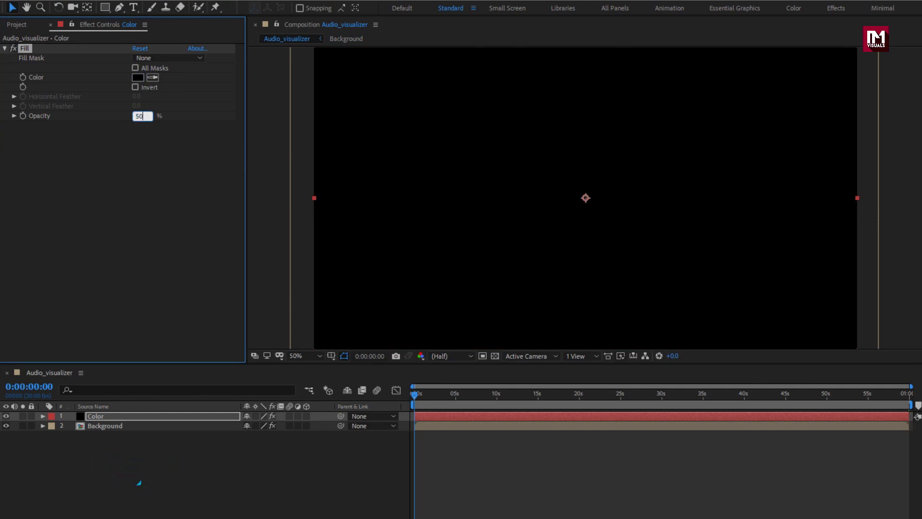
key("Return")
Change the Color solid's fill to a very dark, near-black blue.
left_click(139, 77)
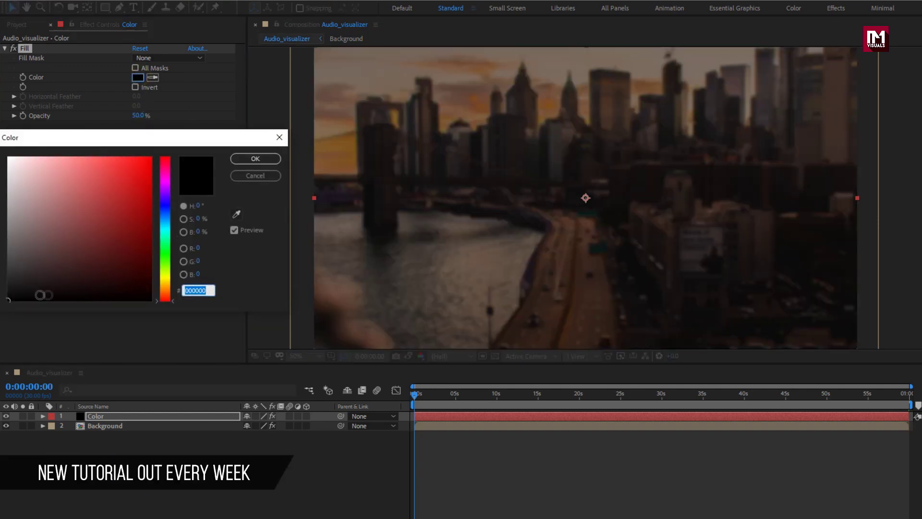
left_click_drag(166, 198, 165, 212)
left_click_drag(117, 289, 148, 289)
key("Return")
left_click(145, 450)
Create a new 1920 x 1080 composition named Spectrum at 30 fps with a duration of 0:01:00:00.
key("ctrl+n")
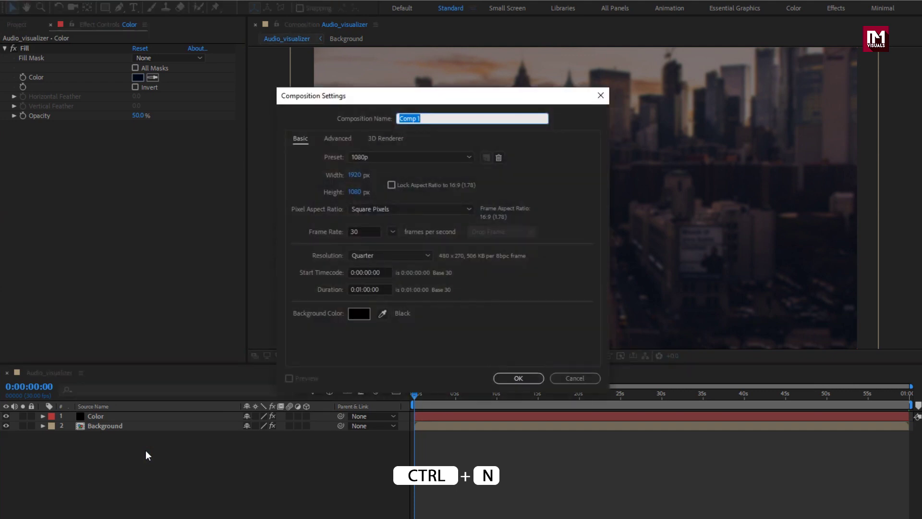
type("Spectru")
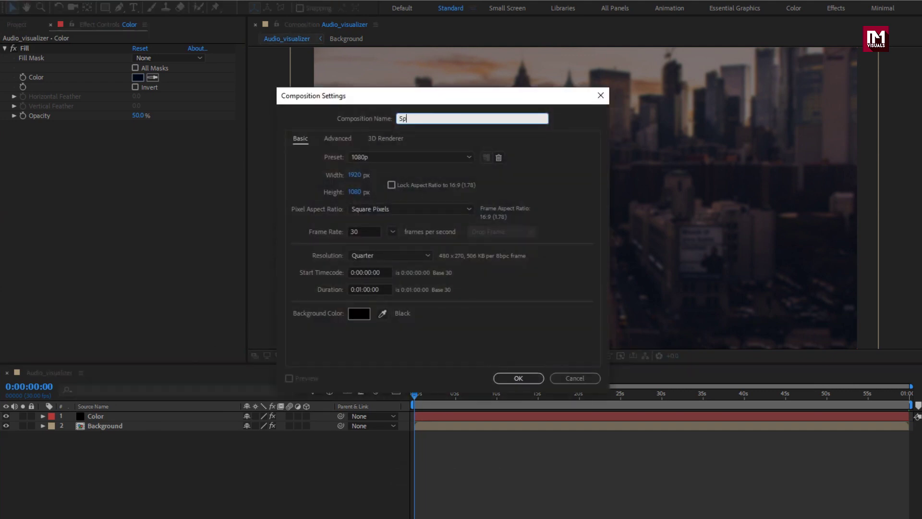
type("m")
left_click(510, 377)
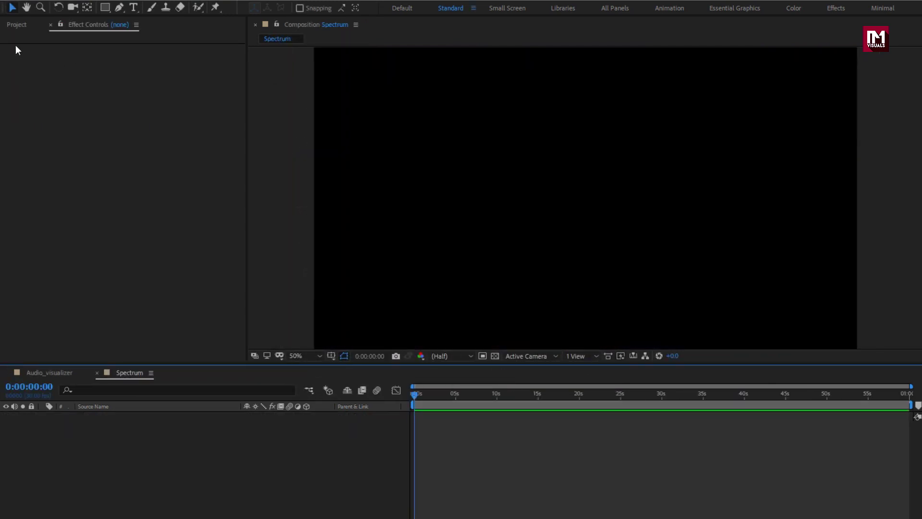
Add the Better Days MP3 from the project files to the Spectrum composition as a layer.
left_click(16, 25)
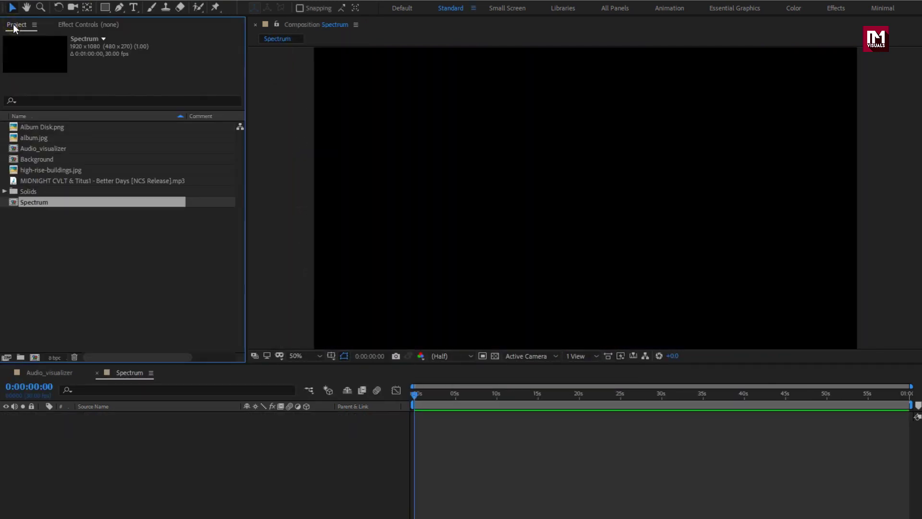
left_click(58, 179)
left_click_drag(58, 180, 139, 448)
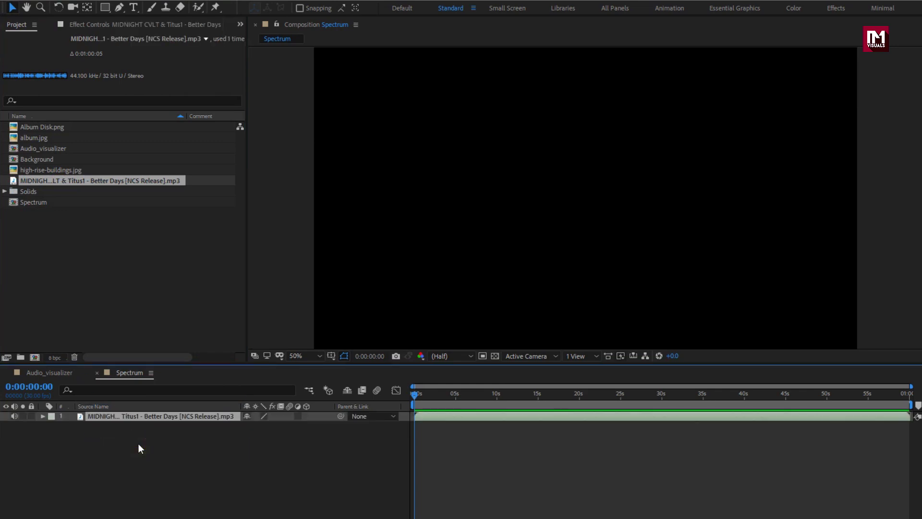
Pre-compose the MP3 layer under the name Music, leaving all attributes in Spectrum.
right_click(115, 415)
left_click(137, 365)
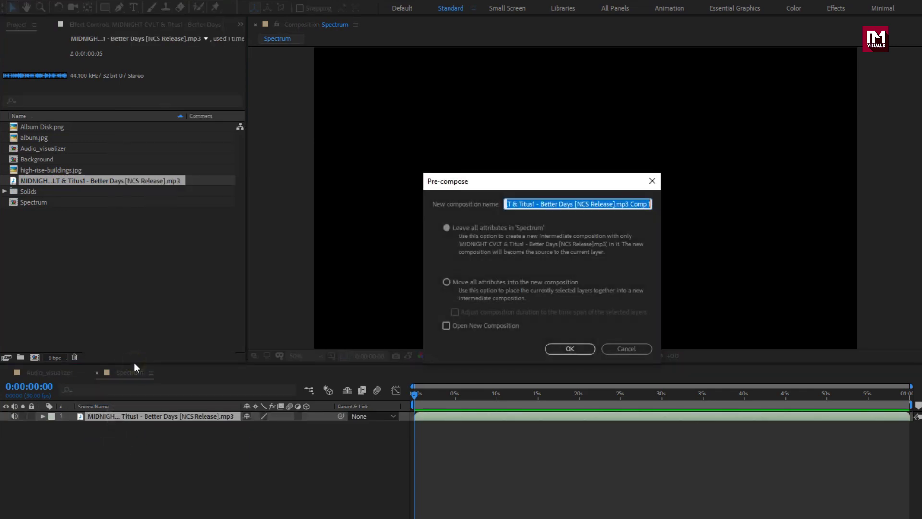
type("Music")
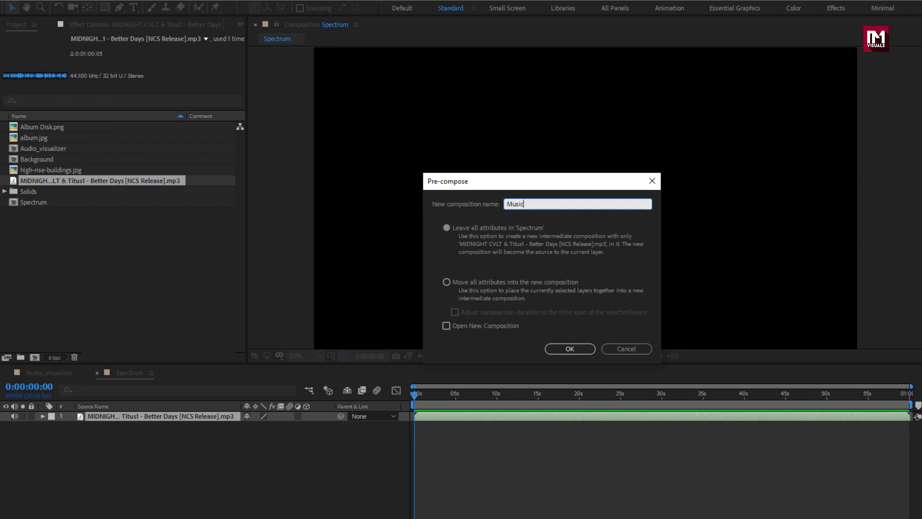
left_click(560, 350)
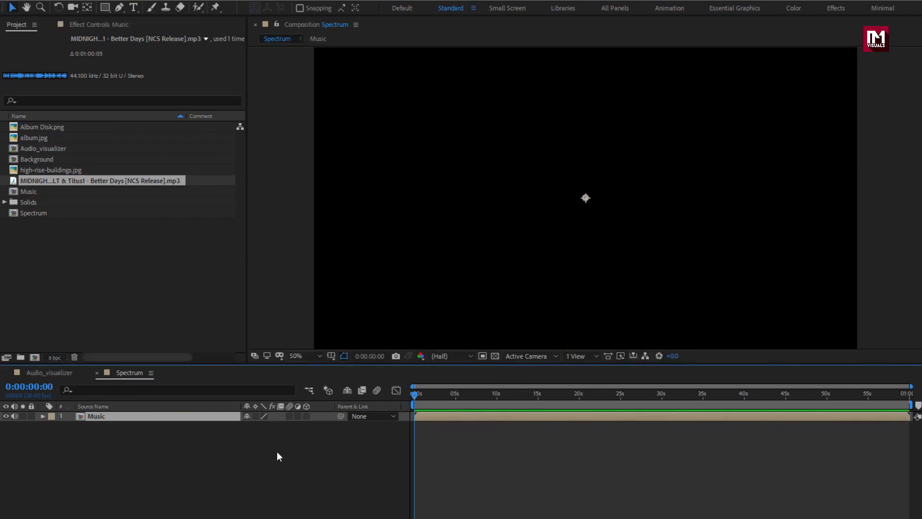
Create a new 1920 x 1080 black solid layer named Spectrum_1 above the Music layer.
right_click(109, 459)
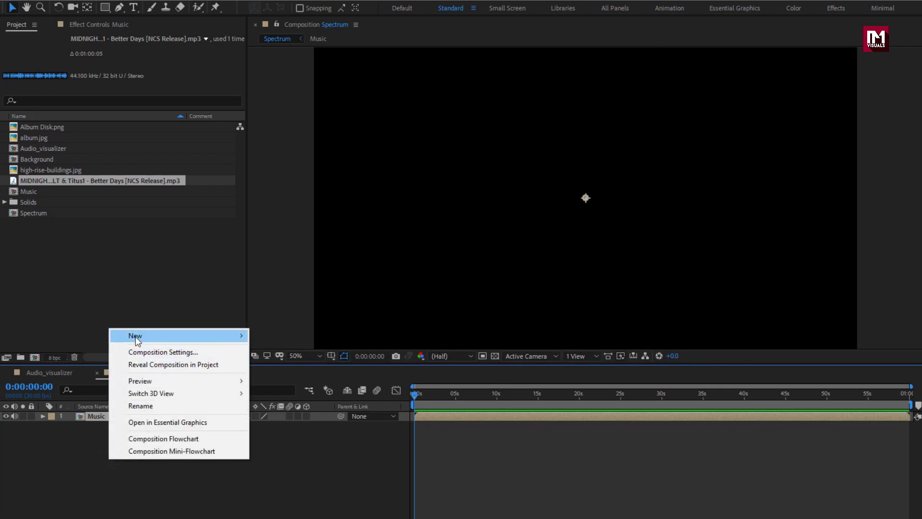
mouse_move(129, 335)
left_click(305, 364)
type("Spectrum_1")
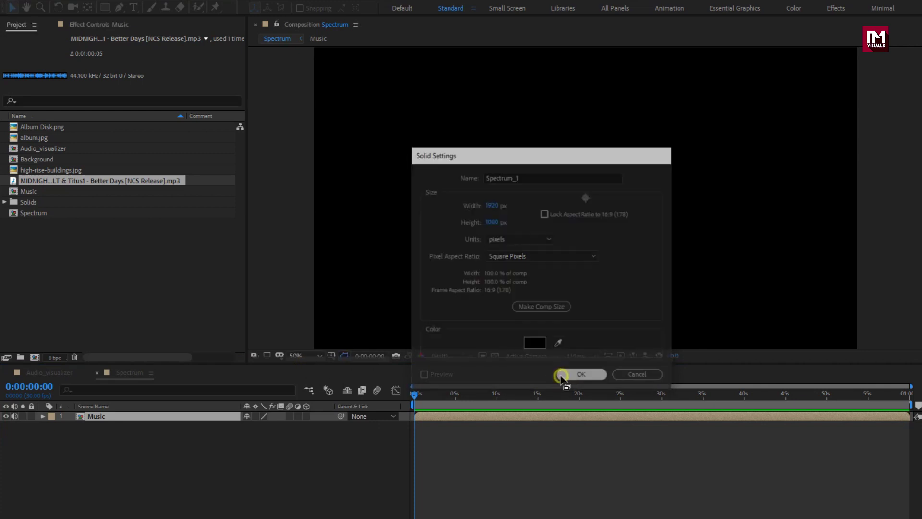
left_click(581, 375)
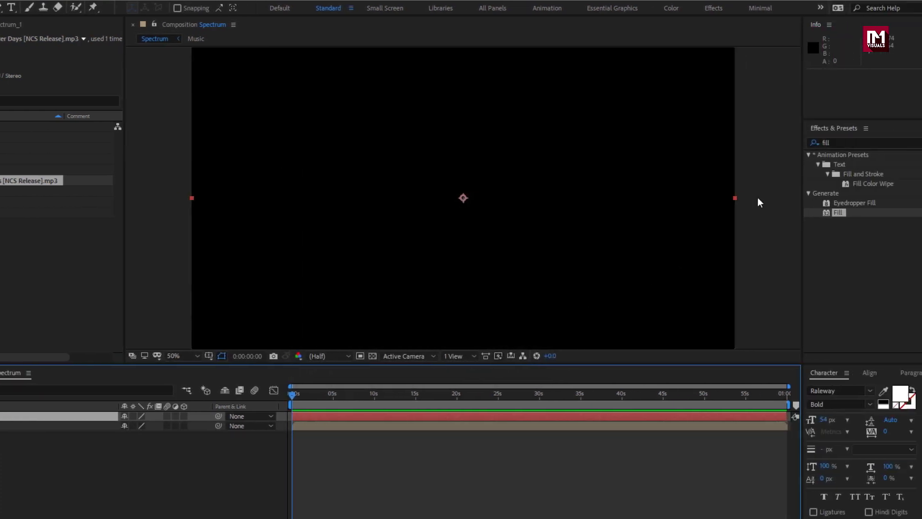
Find the Generate effect Audio Spectrum and apply it to the Spectrum_1 solid.
double_click(789, 142)
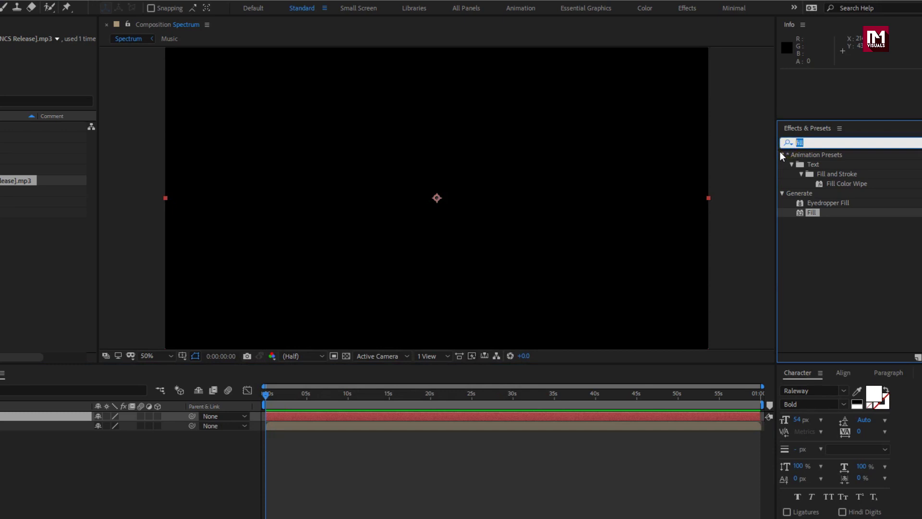
type("audi")
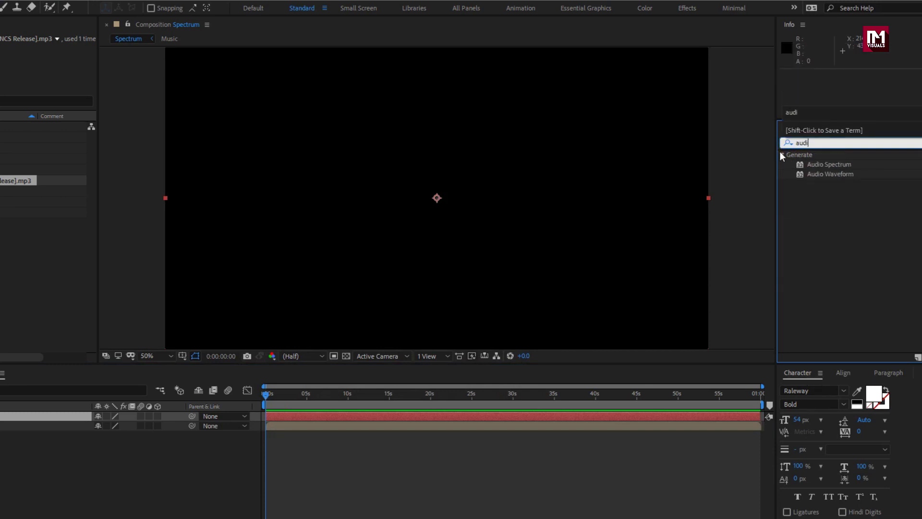
double_click(816, 164)
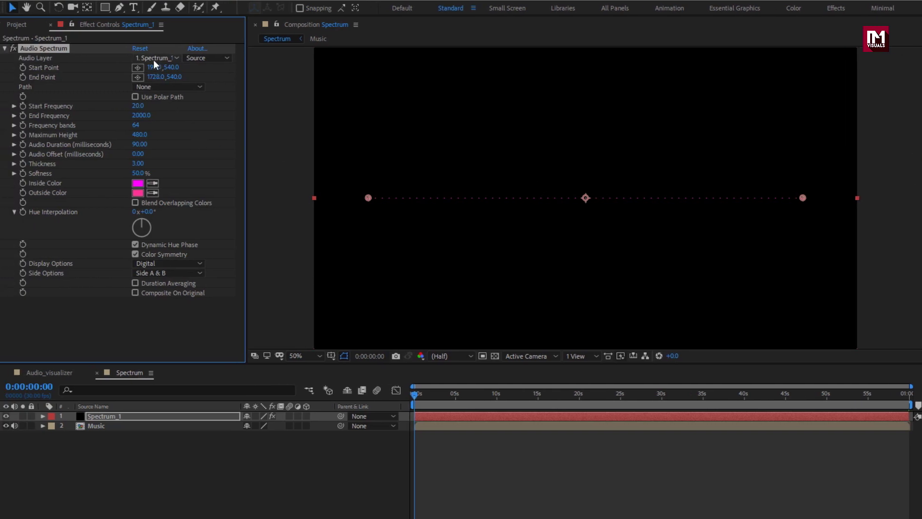
Set the Audio Spectrum's audio layer to Music and move the current time to 0:00:07:04.
left_click(58, 58)
left_click(164, 98)
left_click_drag(414, 395, 474, 393)
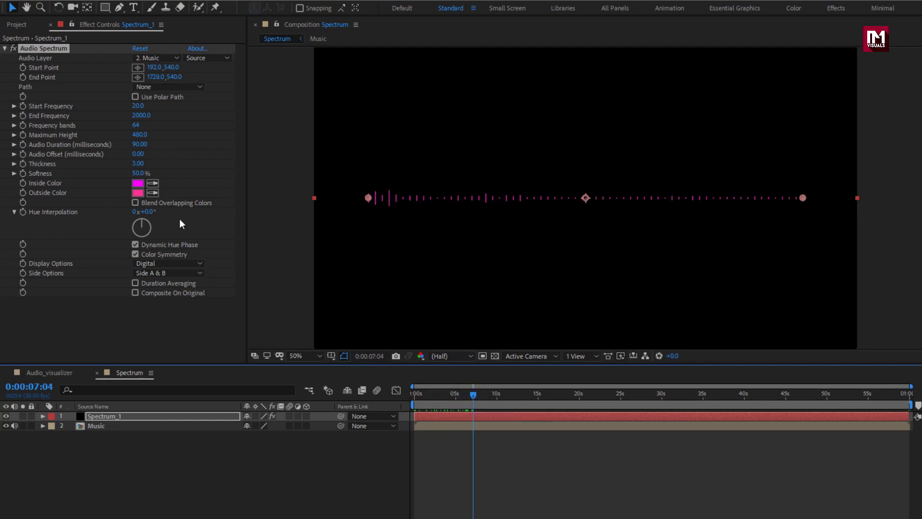
Set the Audio Spectrum's Start Frequency to 1, End Frequency to 600 and Frequency bands to 20.
left_click(138, 106)
type("1")
left_click(142, 115)
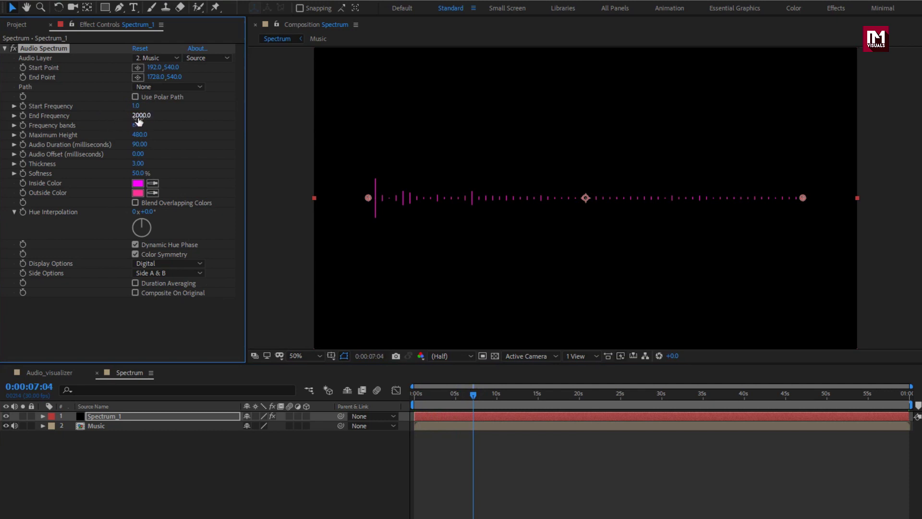
type("600")
key("Return")
left_click(136, 124)
type("20")
key("Return")
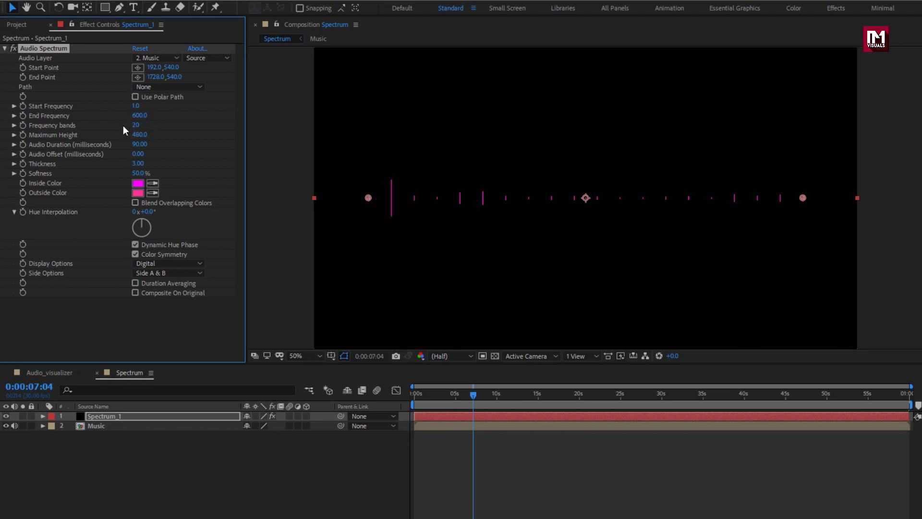
Set the Audio Spectrum's Maximum Height to 750, Audio Duration to 20 ms and Audio Offset to 200 ms.
left_click(138, 135)
type("750")
key("Return")
left_click(138, 144)
type("20")
key("Return")
left_click(138, 153)
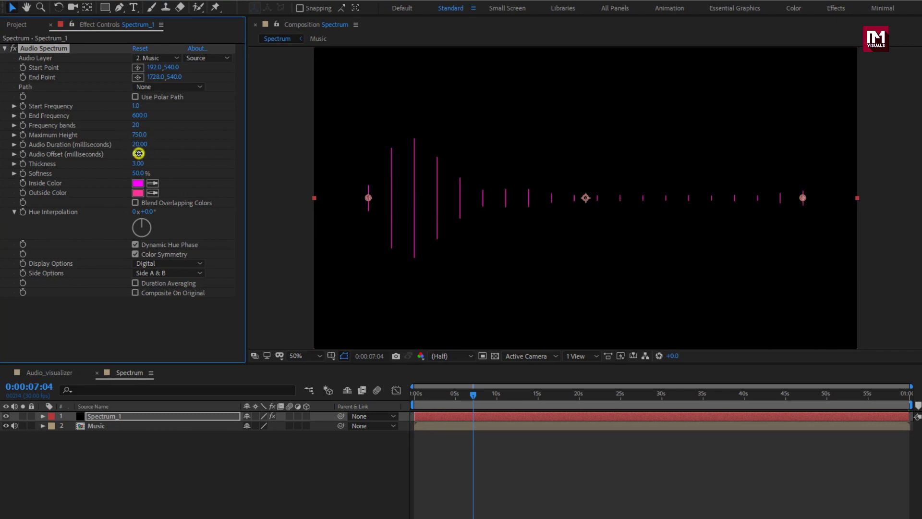
type("200")
key("Return")
Set the Audio Spectrum's Softness to 0% and its Side Options to Side A.
left_click(138, 173)
type("0")
key("Return")
left_click(151, 273)
left_click(153, 287)
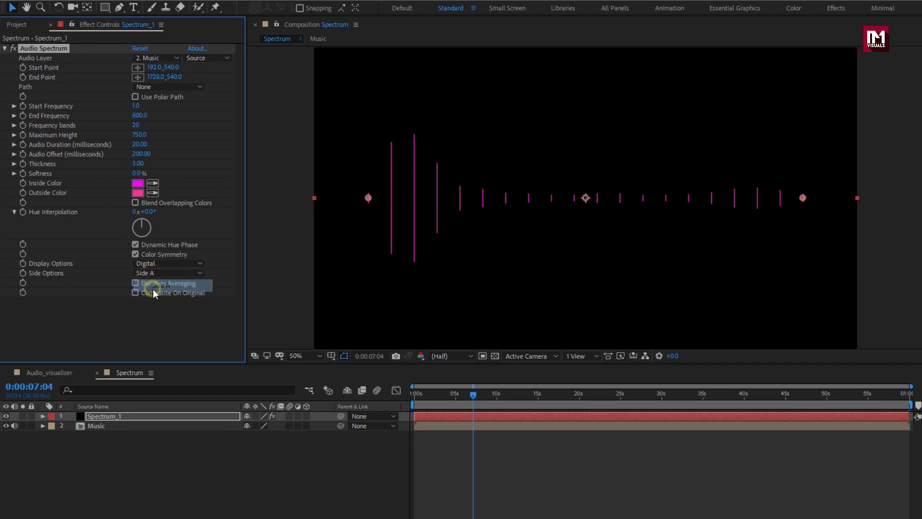
Place the spectrum's Start Point at the frame's lower-left corner and its End Point on the lower edge at about 738, 1074.
left_click(133, 68)
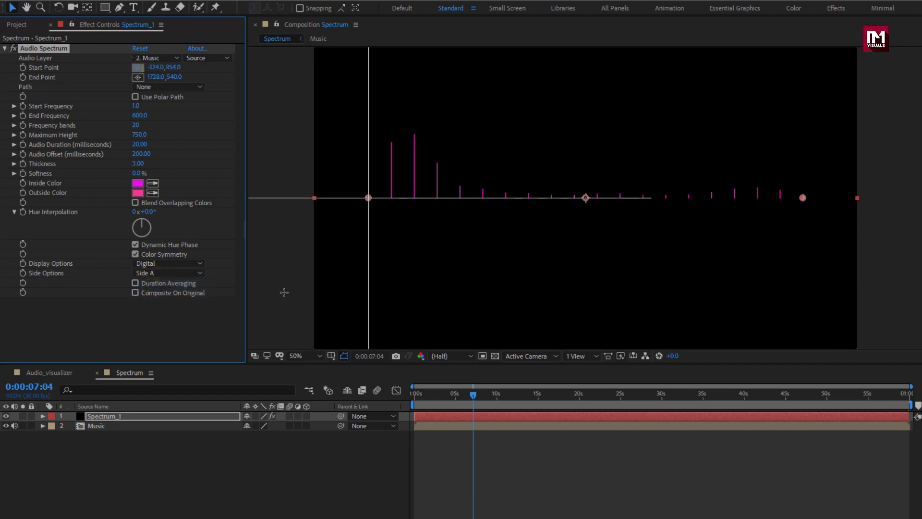
left_click(314, 347)
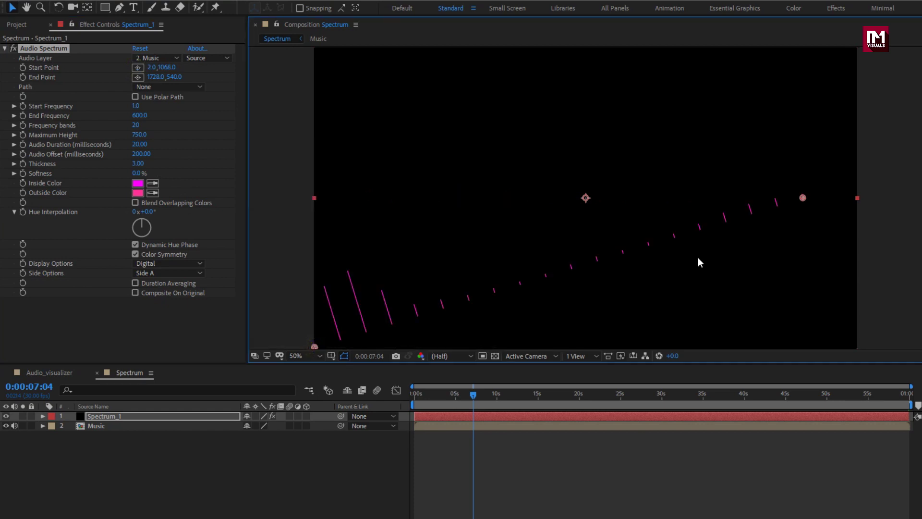
left_click_drag(802, 198, 522, 348)
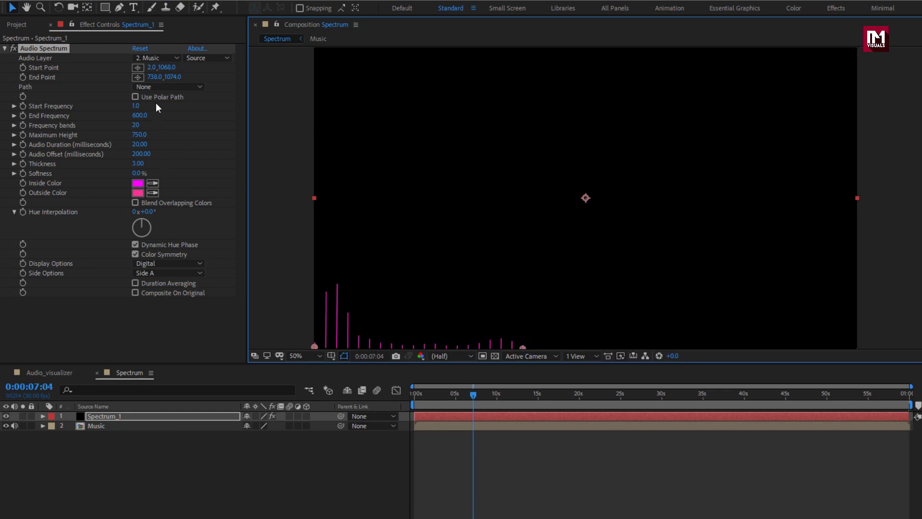
Set the spectrum's Start Point X to 0 and its End Point Y to 1080.
left_click(152, 68)
type("0")
key("Return")
left_click(169, 79)
type("1080")
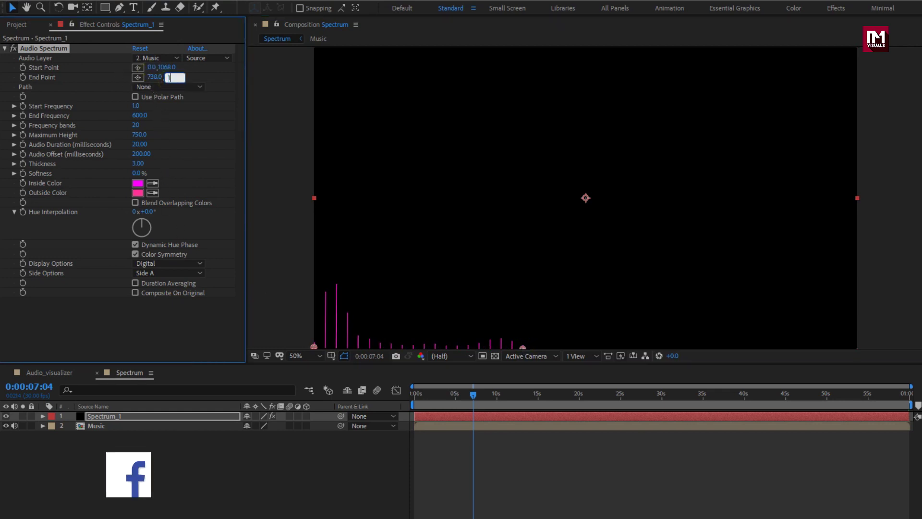
key("Return")
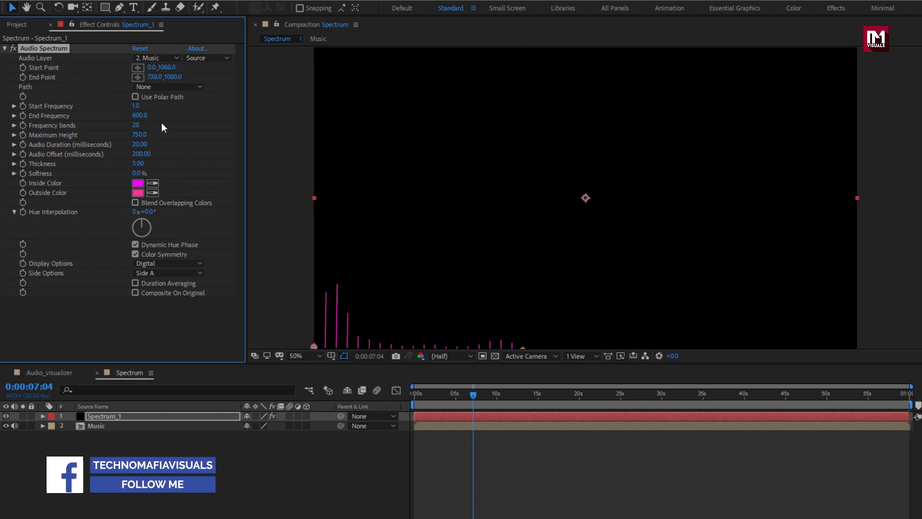
Collapse the Audio Spectrum settings and apply the Minimax effect to the Spectrum_1 layer.
left_click(5, 49)
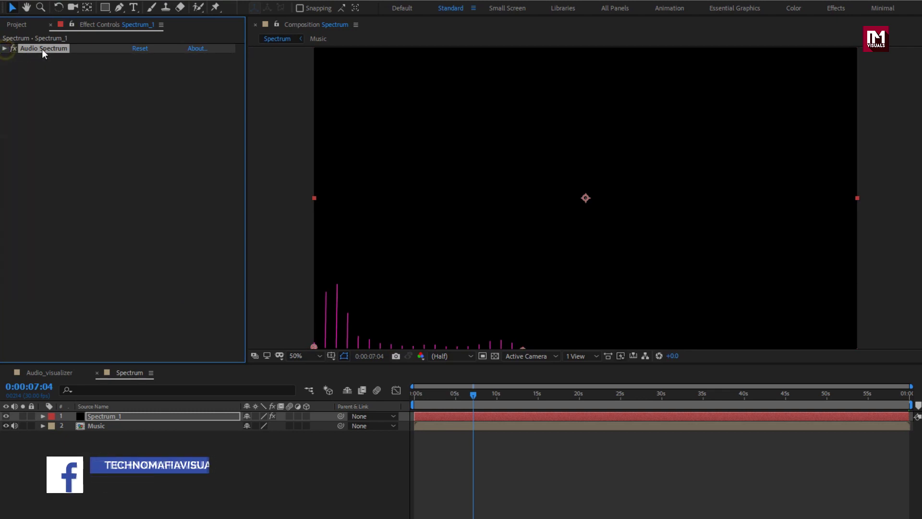
left_click(122, 415)
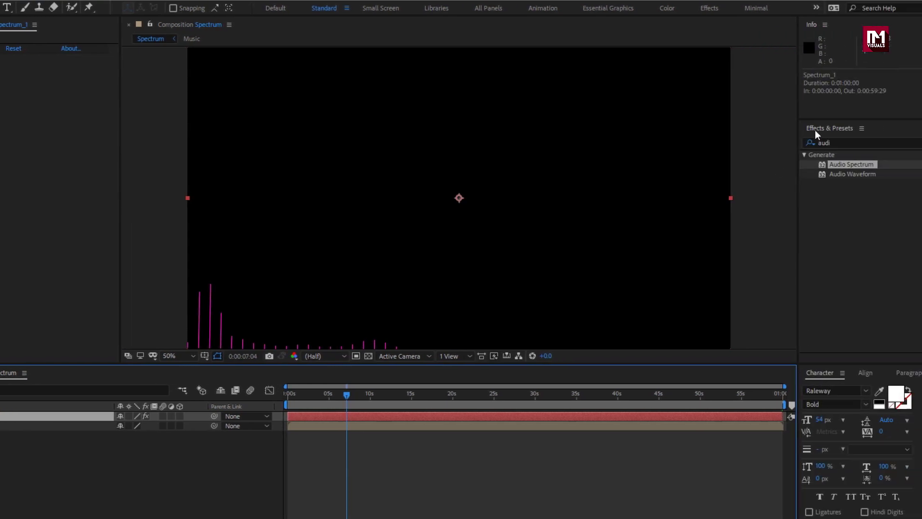
left_click(795, 143)
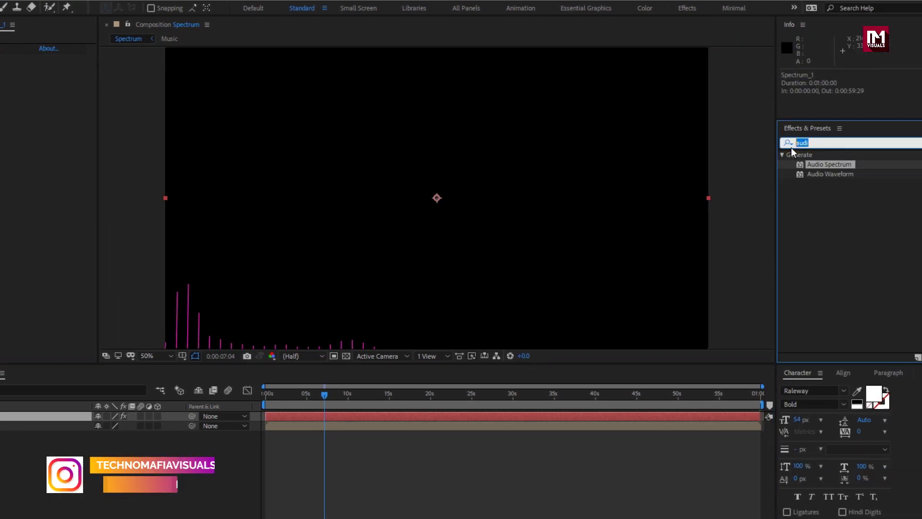
type("mini")
double_click(816, 169)
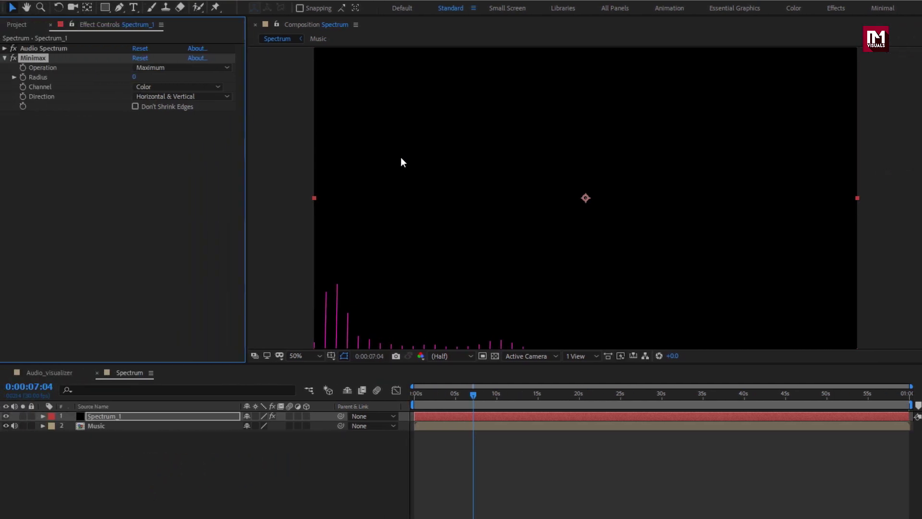
Set the Minimax Radius to 10 and its Channel to Alpha and Color.
left_click(133, 77)
type("10")
key("Return")
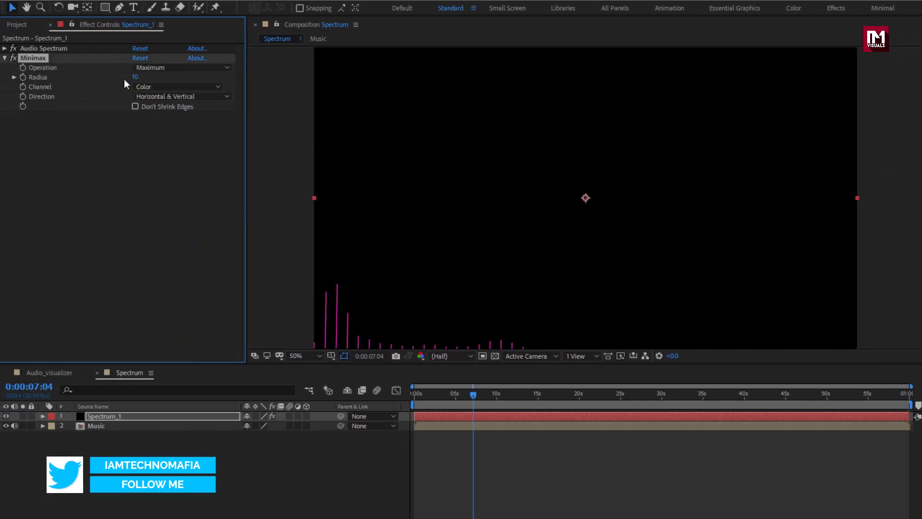
left_click(143, 87)
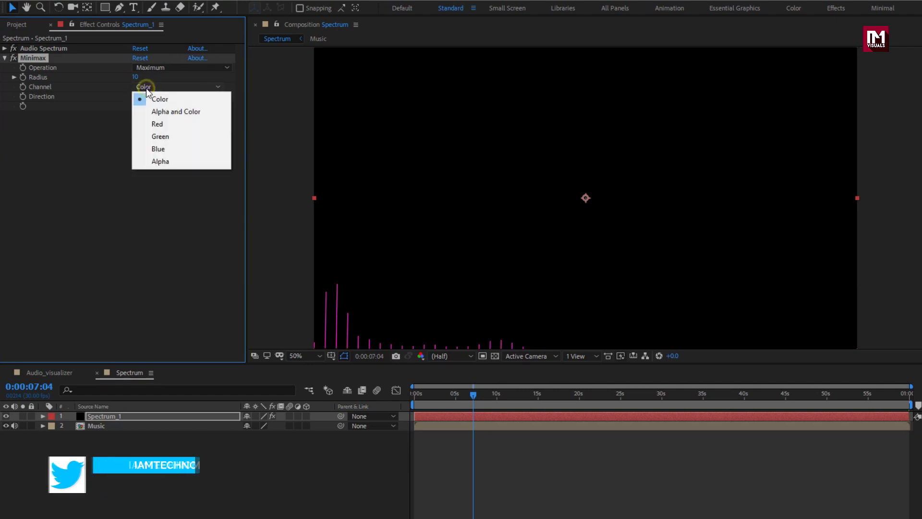
left_click(158, 113)
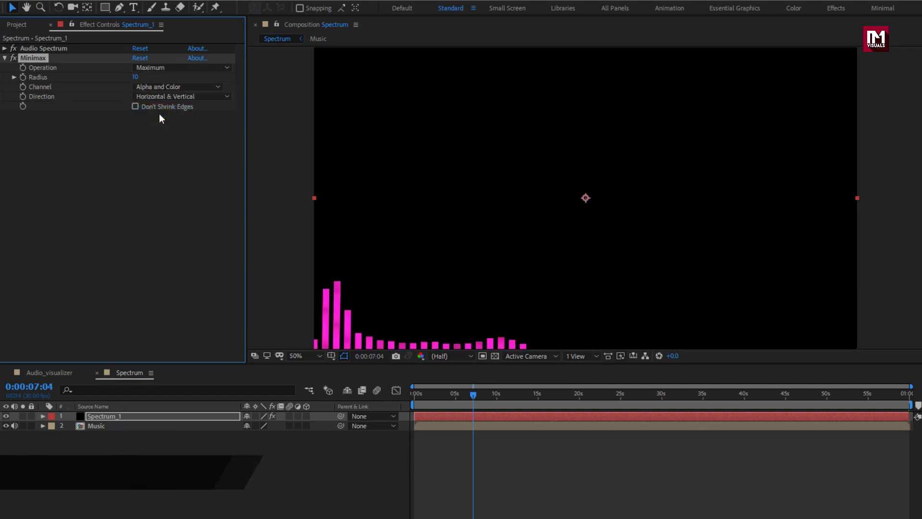
Set the Minimax Direction to Just Horizontal.
key("h")
left_click_drag(378, 226, 364, 187)
key("v")
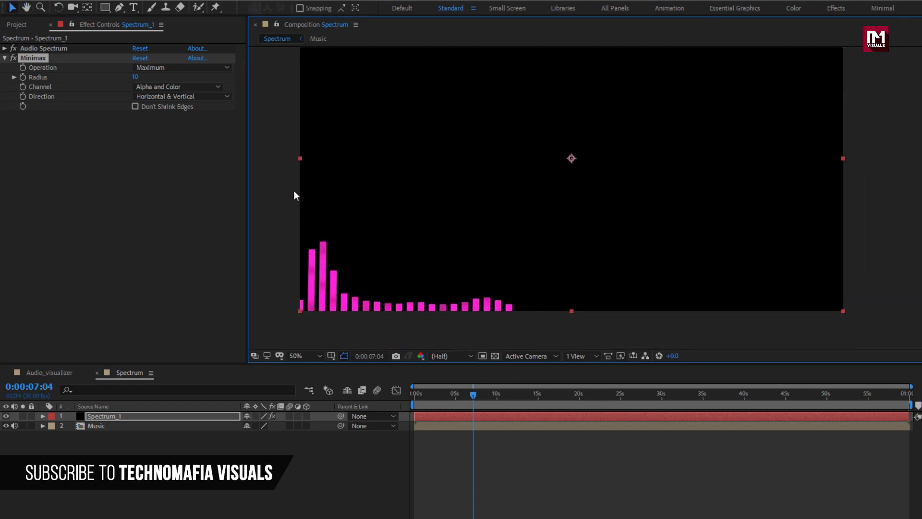
left_click(157, 96)
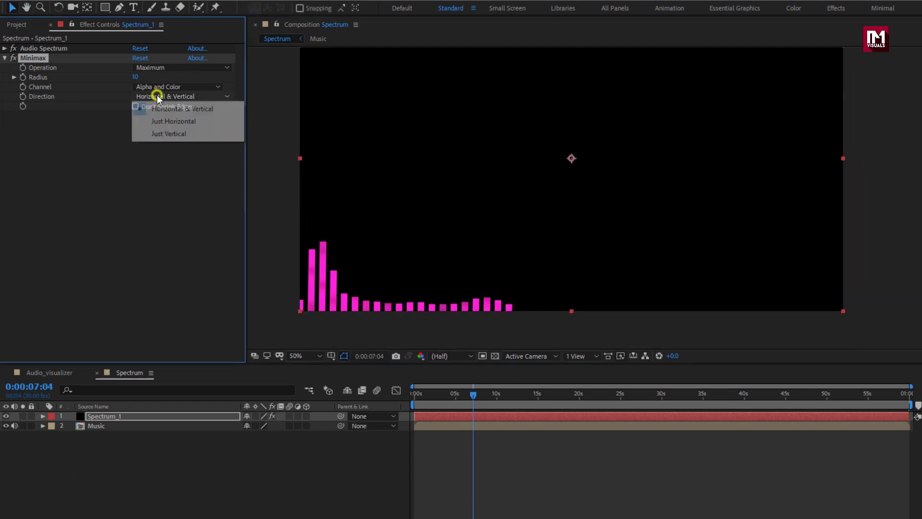
left_click(161, 123)
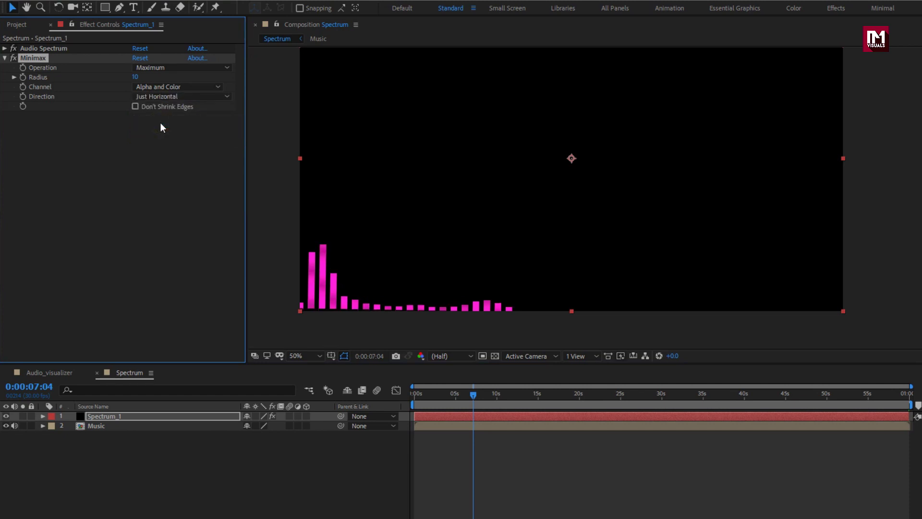
Move the spectrum's Start Point down onto the frame's lower edge at 0, 1080 and collapse the Minimax settings.
left_click(45, 50)
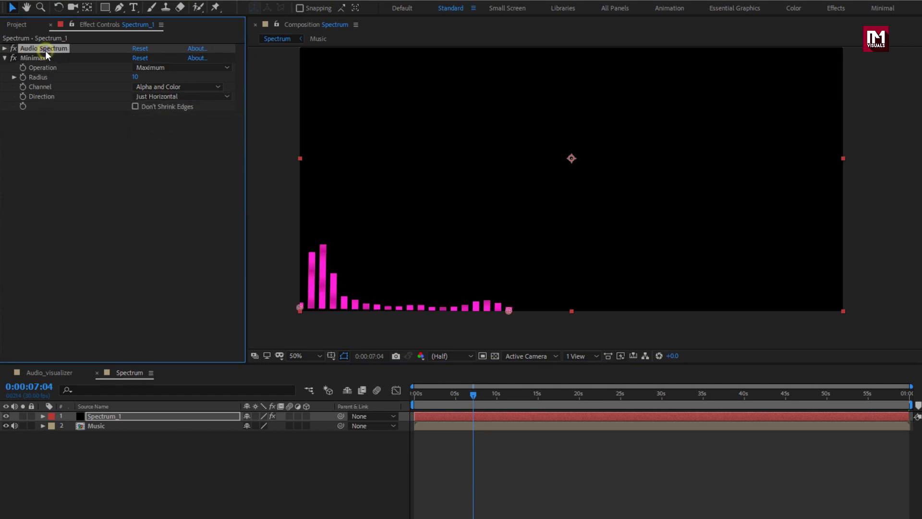
left_click(299, 308)
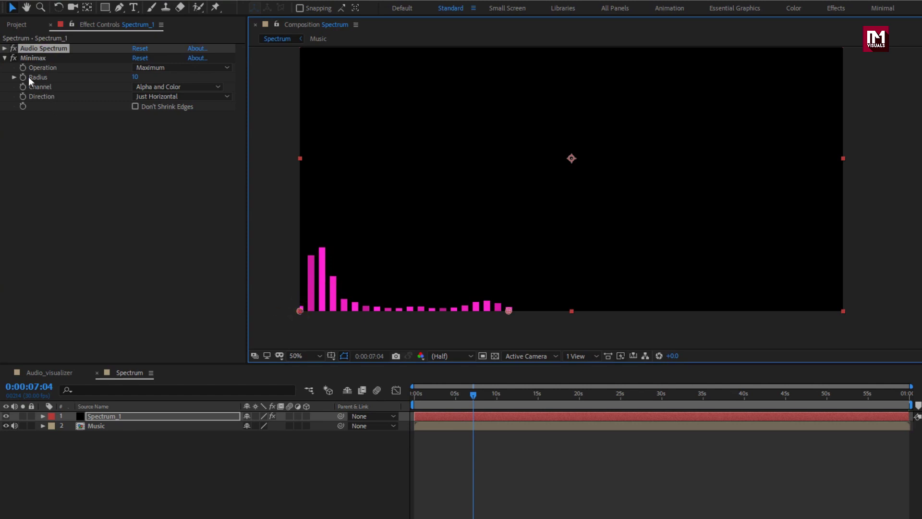
left_click(5, 58)
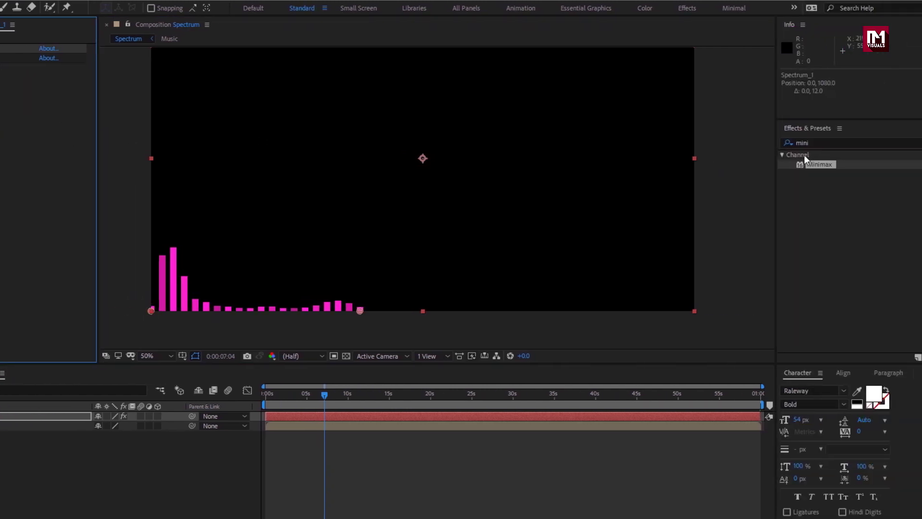
Apply the Venetian Blinds transition effect to the Spectrum_1 layer.
left_click(786, 144)
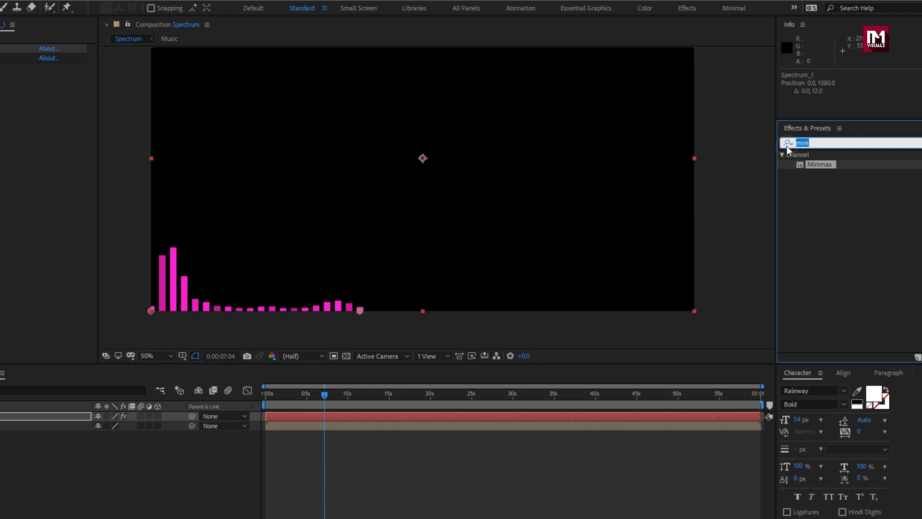
type("ven")
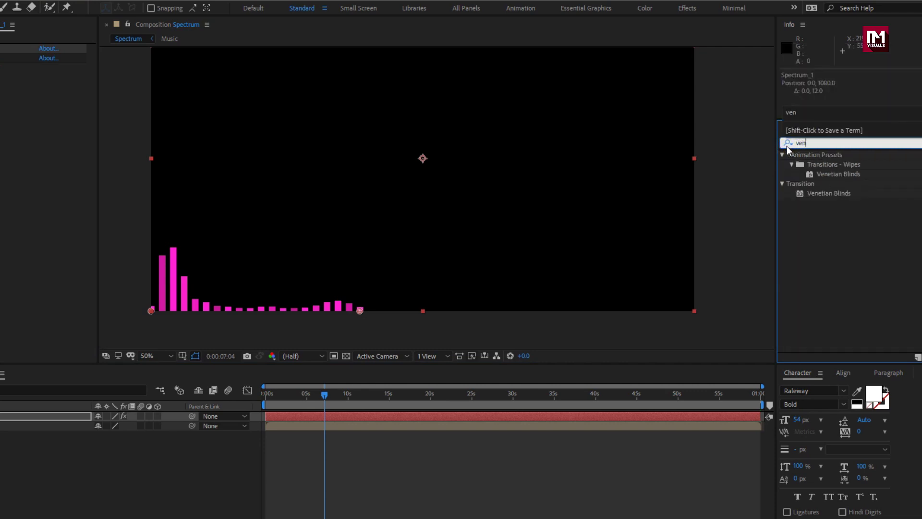
double_click(831, 192)
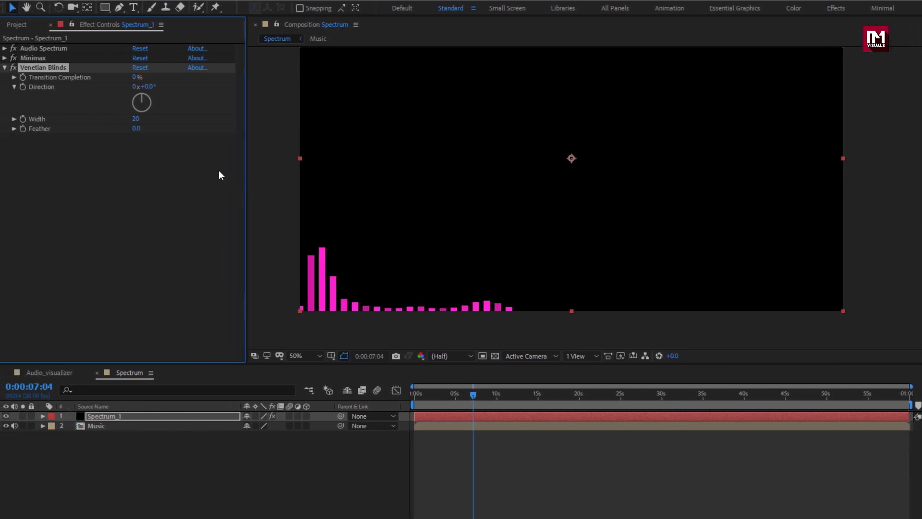
Set the Venetian Blinds to 30% Transition Completion, 90° Direction and 30 Width, and scrub to 0:00:08:05.
left_click_drag(137, 79, 203, 88)
left_click_drag(137, 119, 145, 117)
left_click(140, 120)
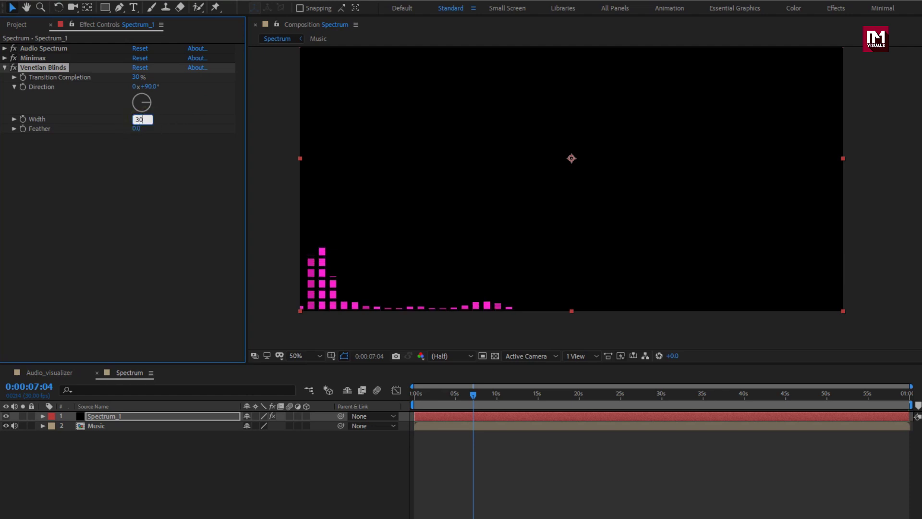
type("30")
key("Return")
left_click_drag(424, 392, 482, 382)
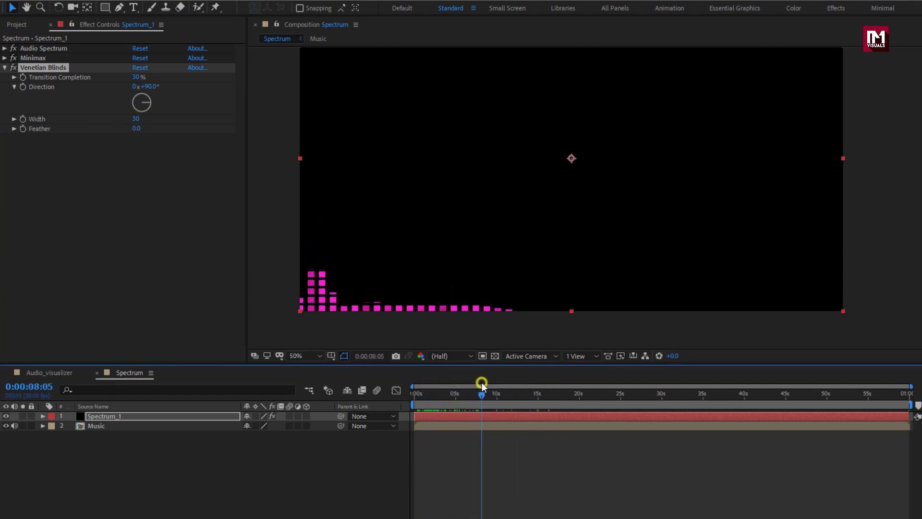
Collapse the Venetian Blinds settings and apply the Fill effect to the Spectrum_1 layer.
left_click(4, 67)
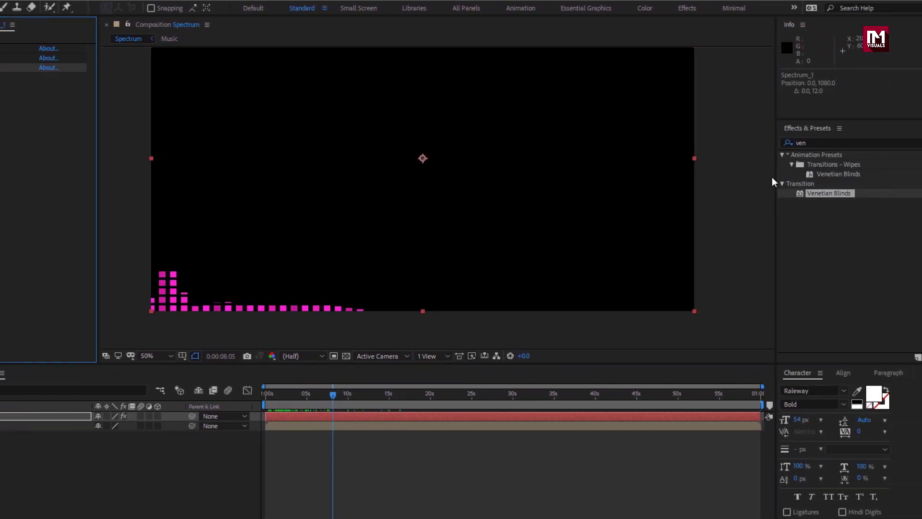
key("ctrl+f")
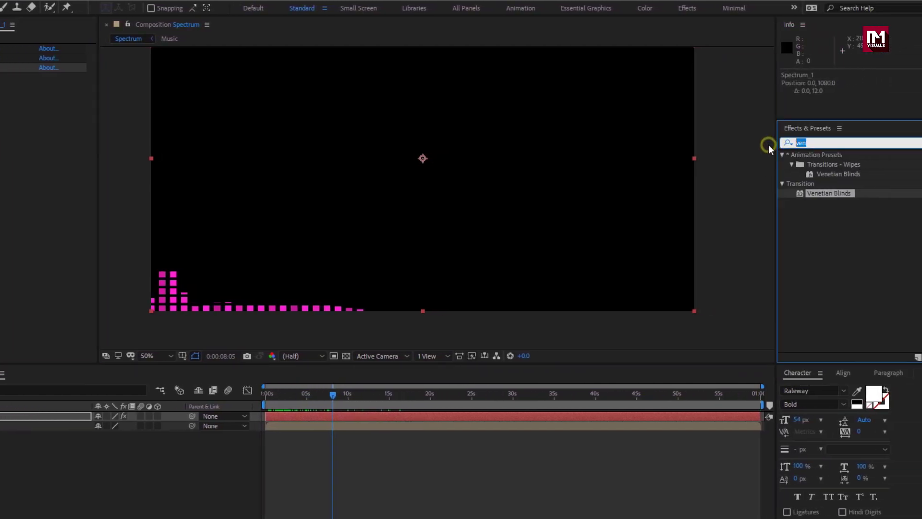
type("fill")
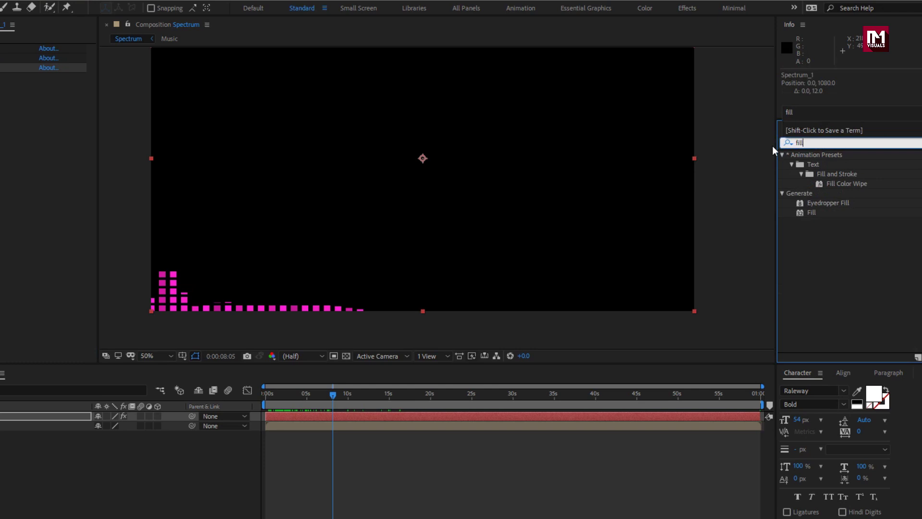
double_click(812, 212)
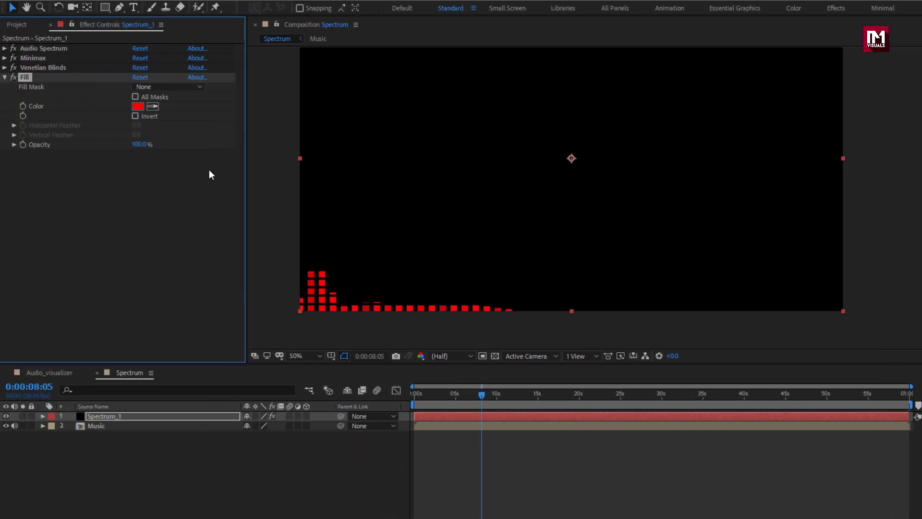
Set the Fill color of the spectrum bars to white.
left_click(140, 107)
left_click(8, 157)
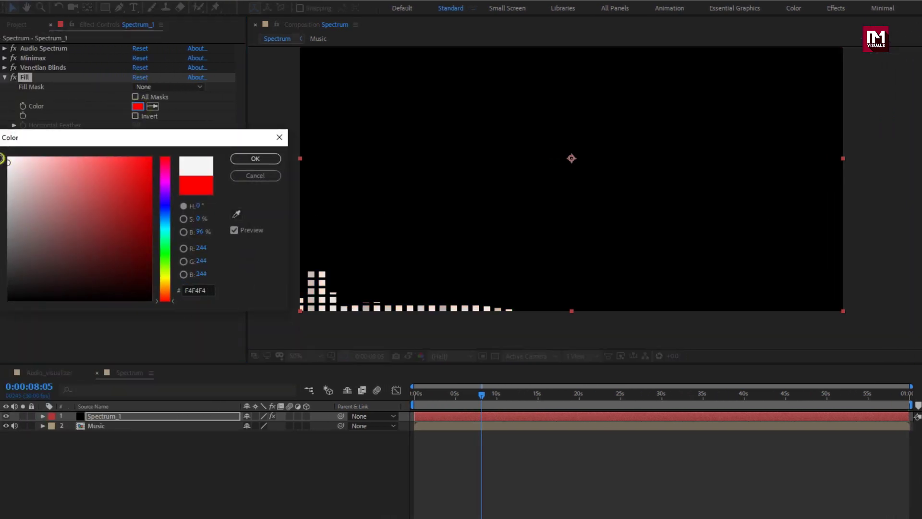
left_click(255, 159)
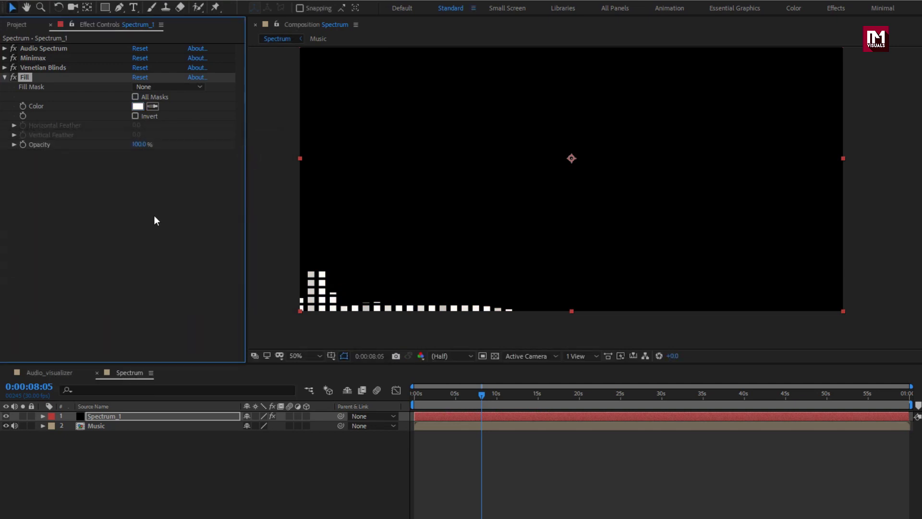
Duplicate the Spectrum_1 layer and place the copy's Start Point at about 740, 1080 and End Point at about 1376, 1076.
left_click(114, 416)
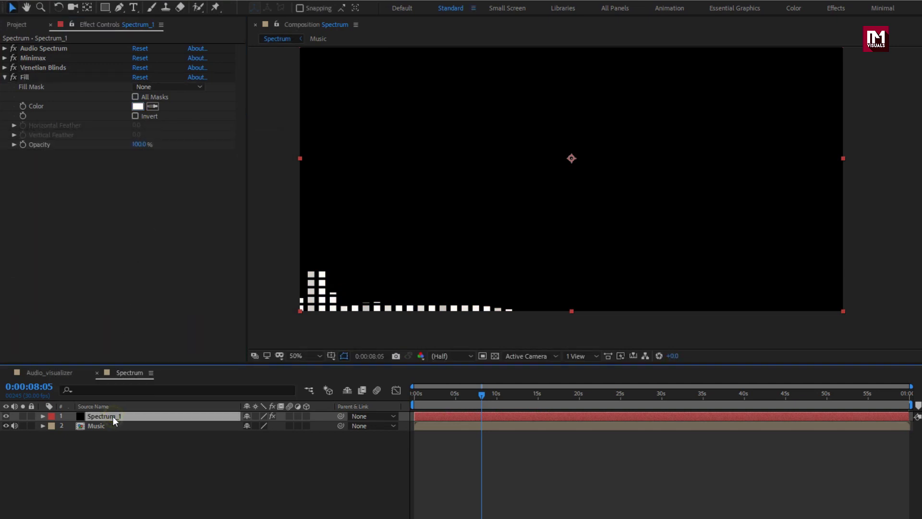
key("ctrl+d")
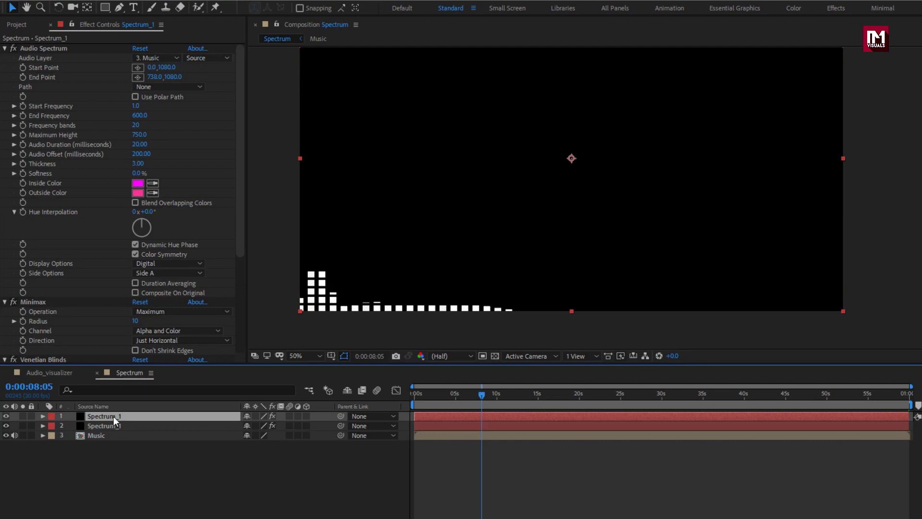
left_click(138, 68)
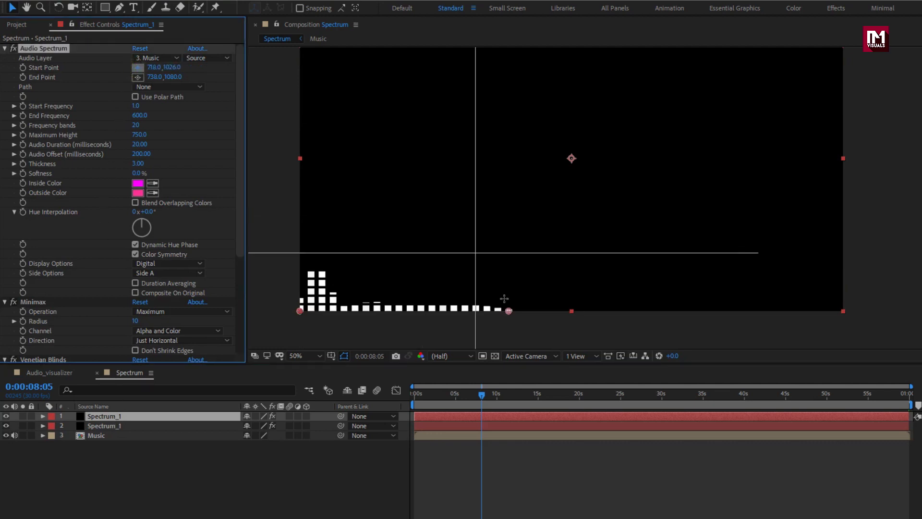
left_click(508, 310)
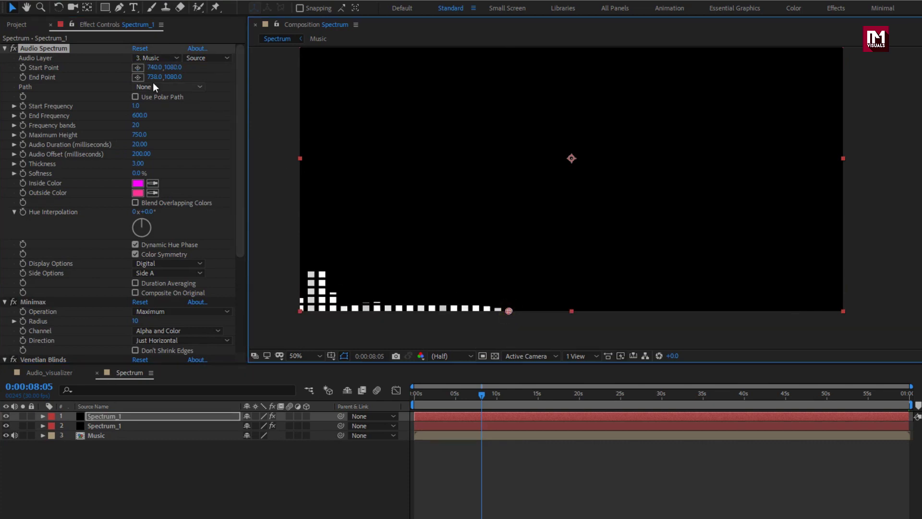
left_click(138, 77)
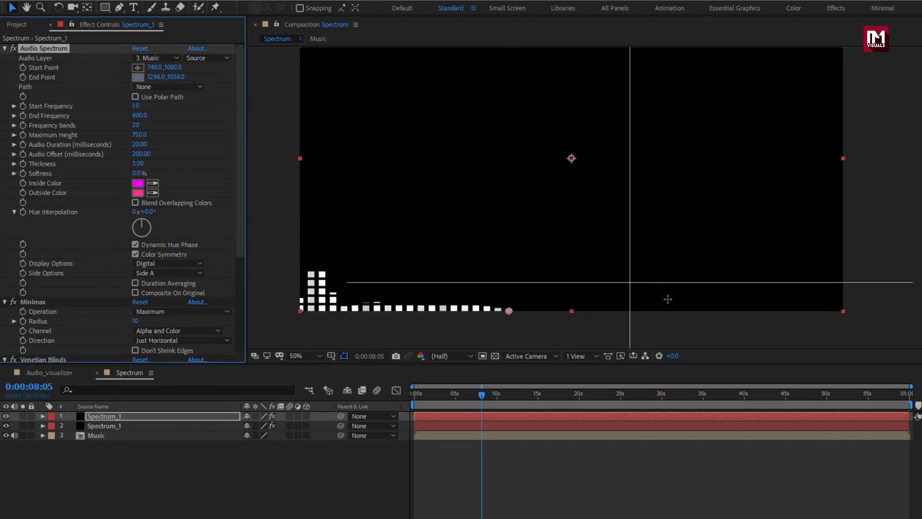
left_click(688, 309)
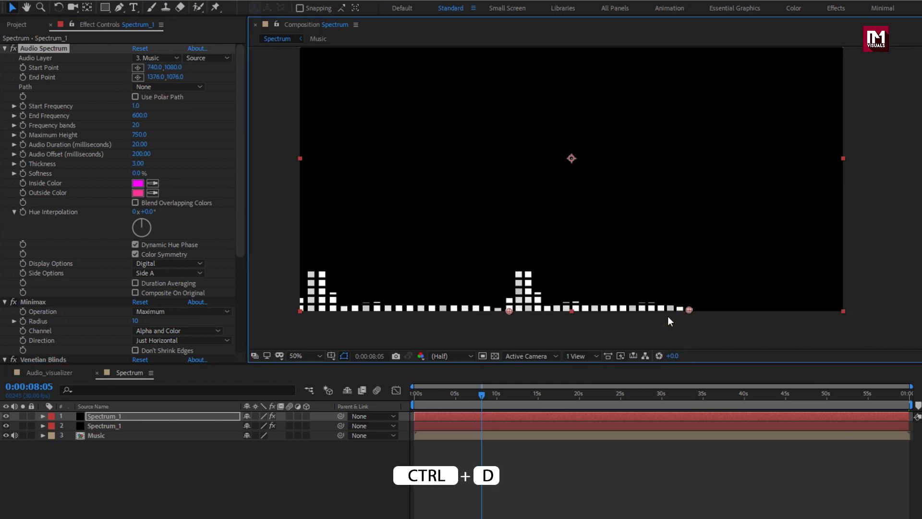
Duplicate the second spectrum layer and place the new copy's Start Point at about 1382, 1078 and End Point at about 1924, 1080.
left_click(96, 418)
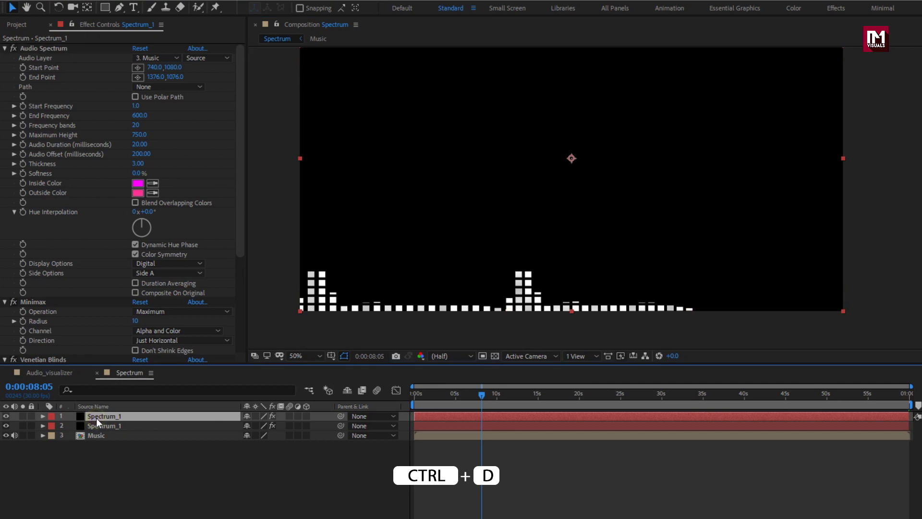
key("ctrl+d")
left_click(96, 418)
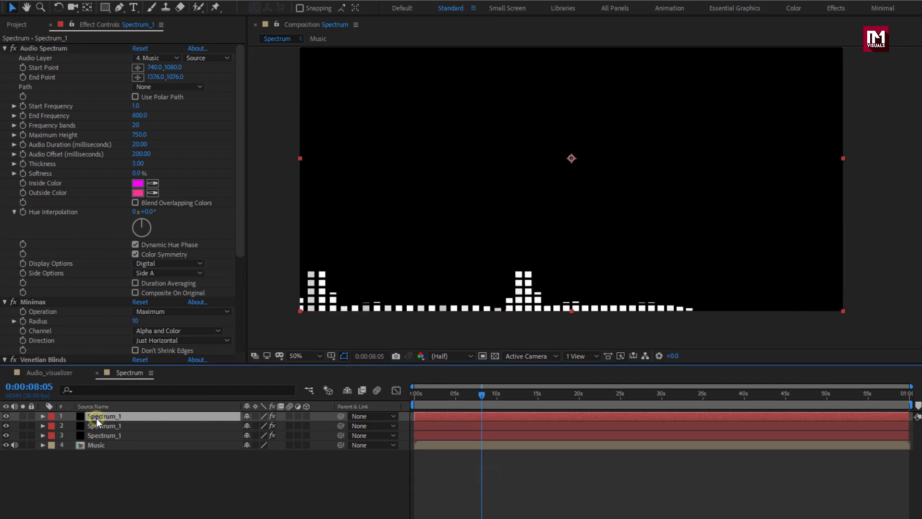
left_click(137, 68)
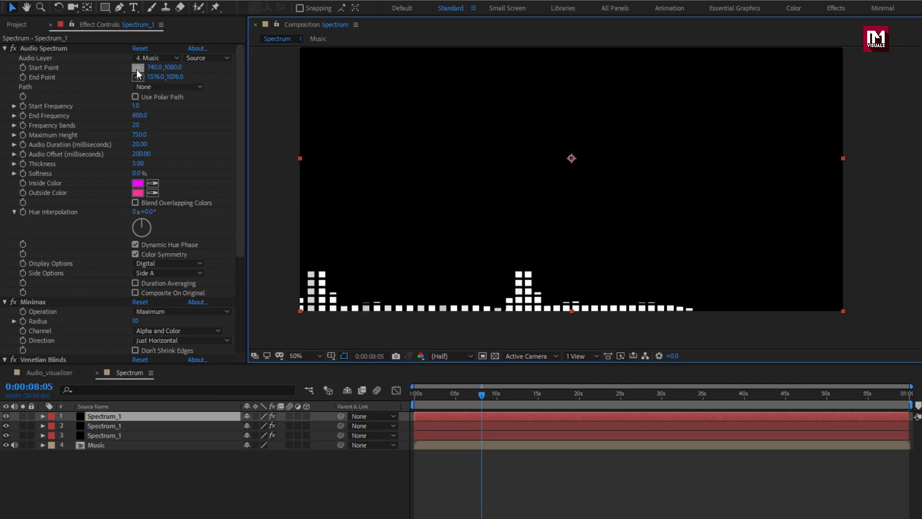
left_click(691, 312)
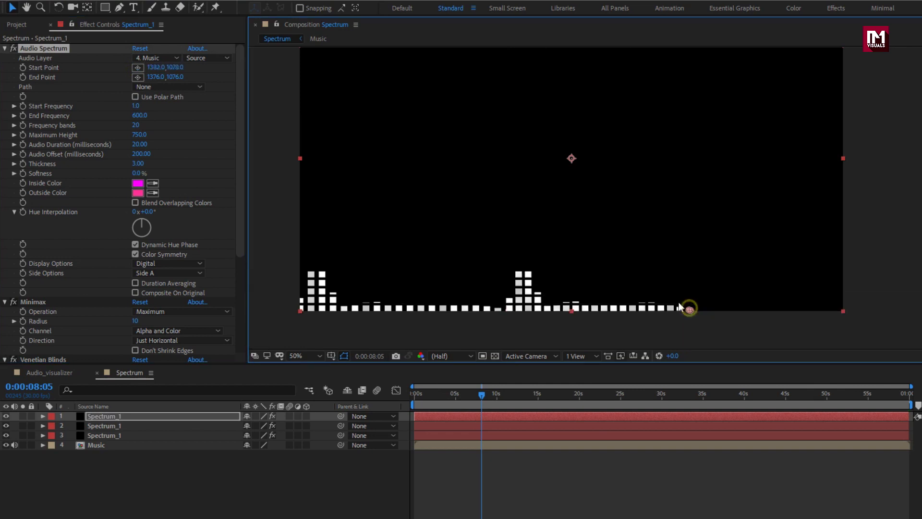
left_click(138, 76)
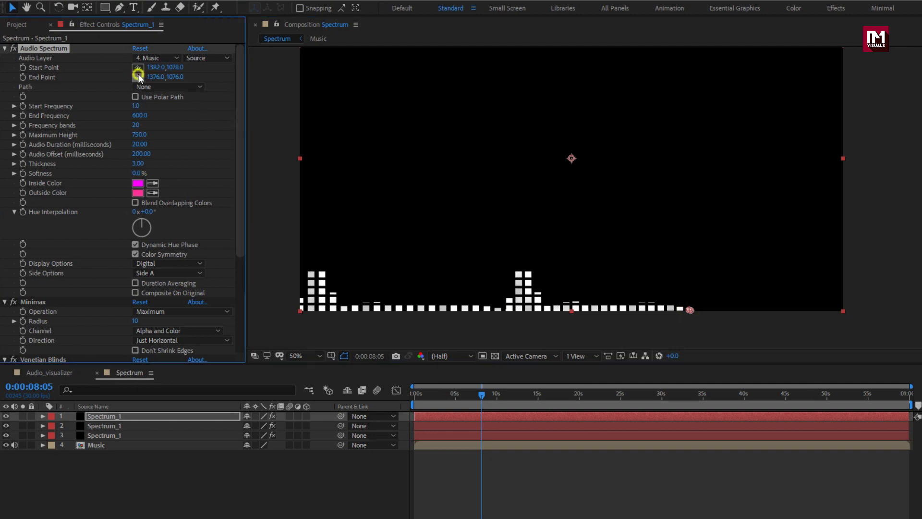
left_click(844, 311)
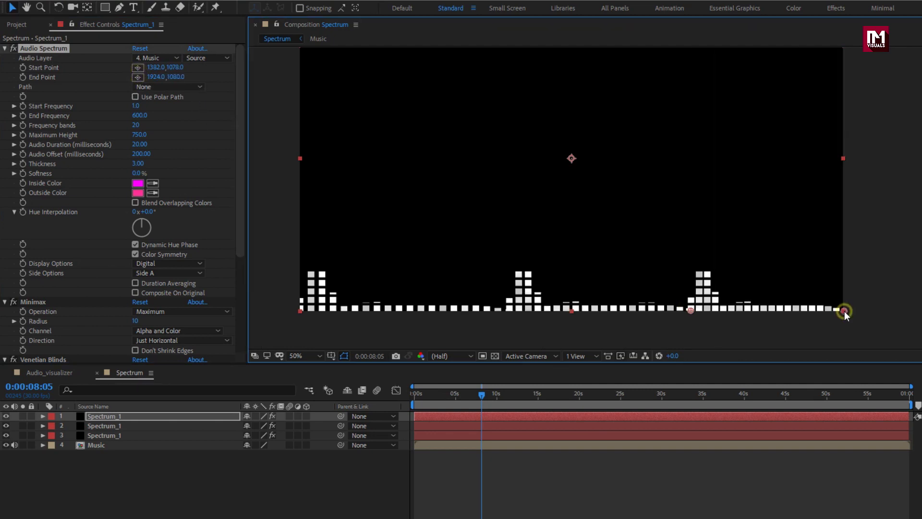
Preview the three-part spectrum animation from the beginning of the composition.
left_click(415, 396)
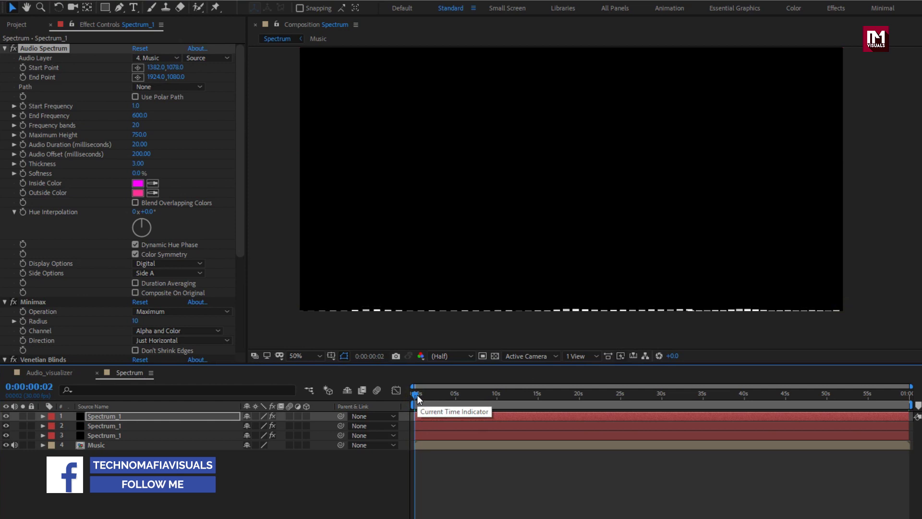
key("space")
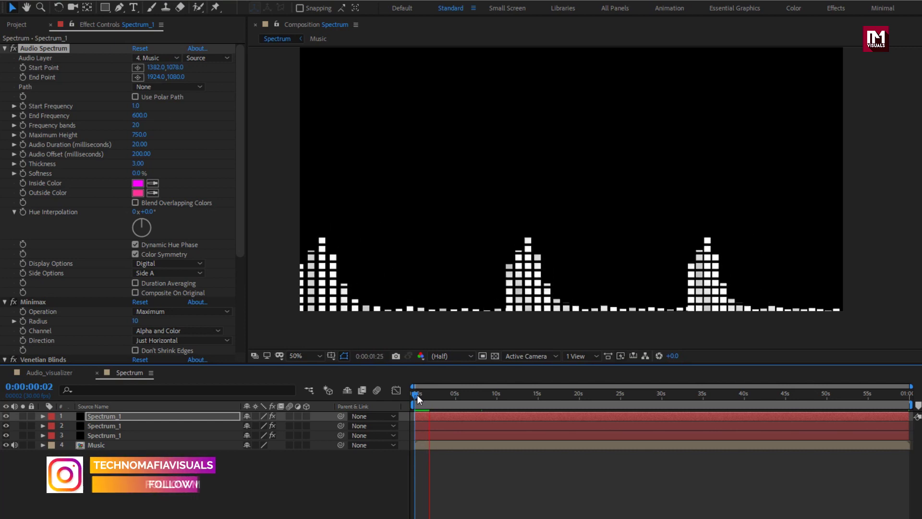
key("space")
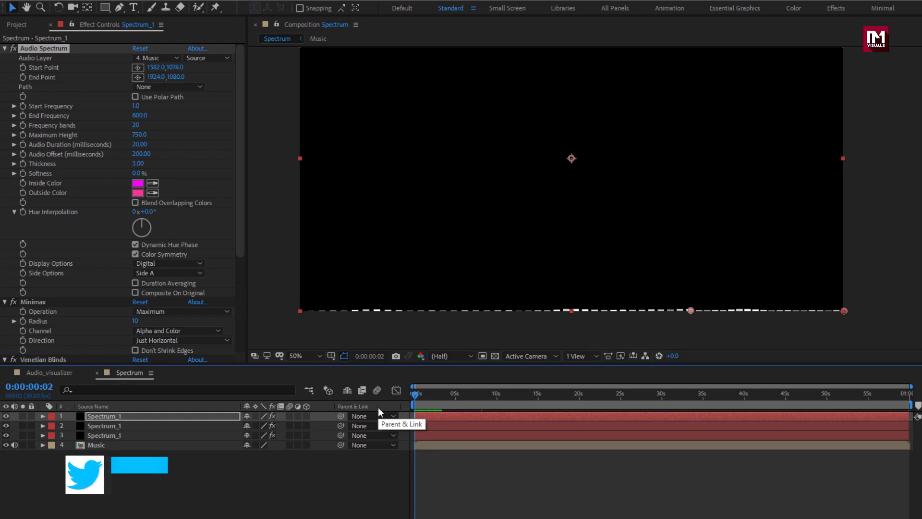
Create a 1920 x 1080 composition named Album Art at 30 fps with a one-minute duration.
key("ctrl+n")
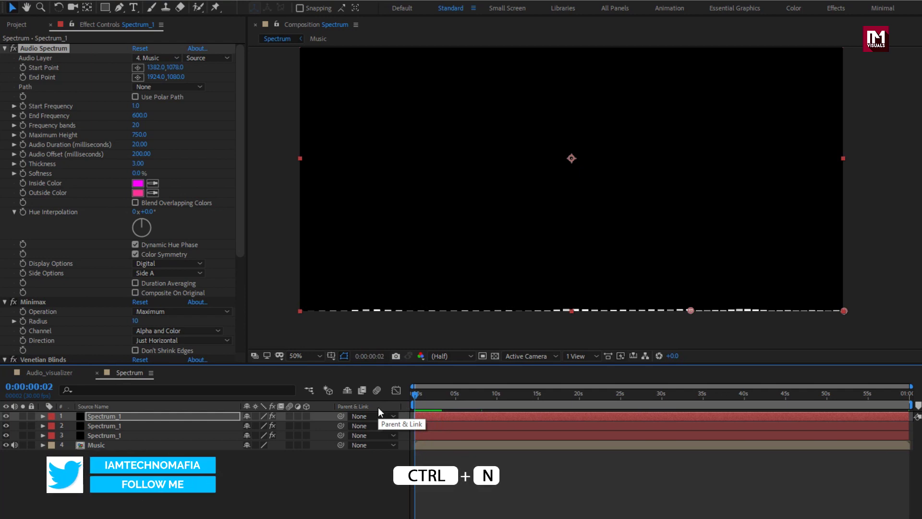
type("Album Art")
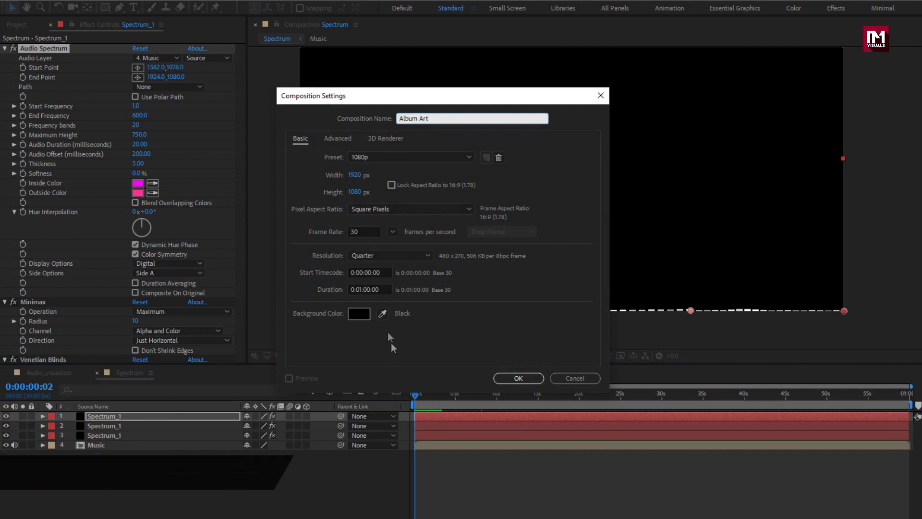
left_click(499, 377)
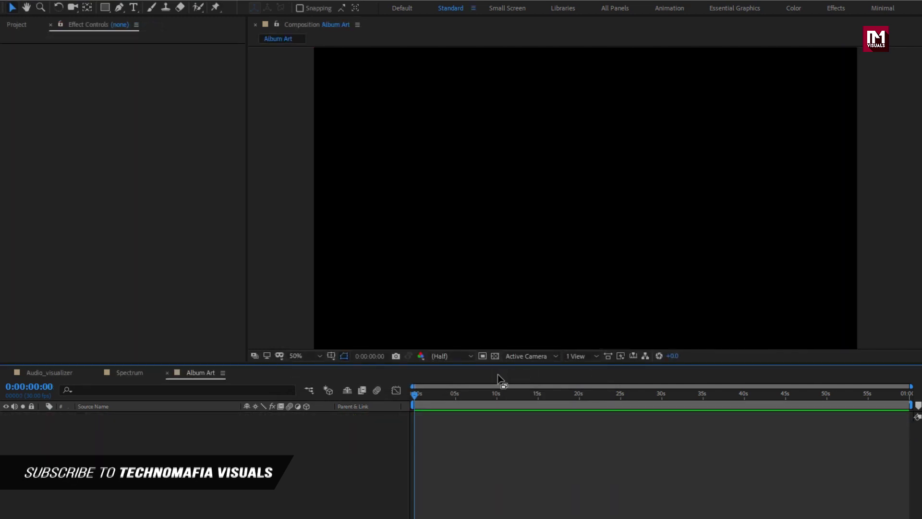
Add Album Disk.png to the Album Art composition, scale it to 34%, and move it to the right half of the frame.
left_click(20, 28)
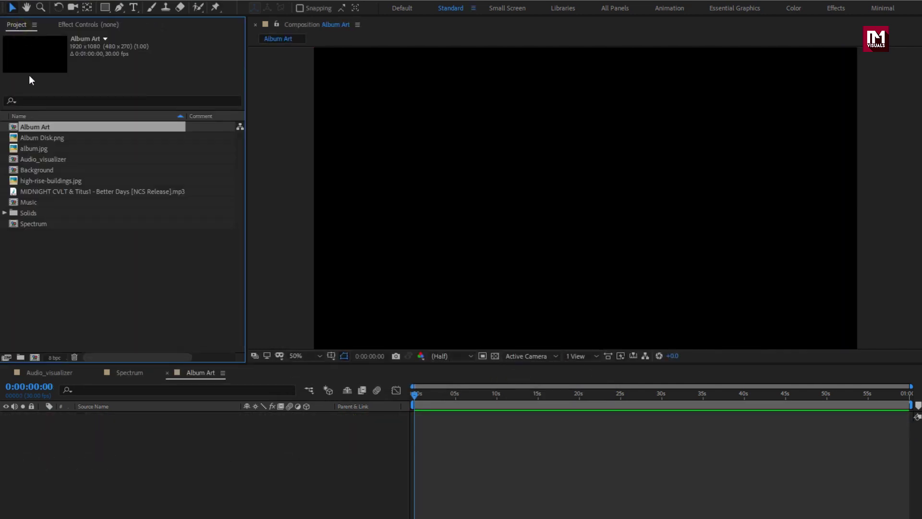
left_click(40, 137)
left_click_drag(41, 137, 126, 433)
key("s")
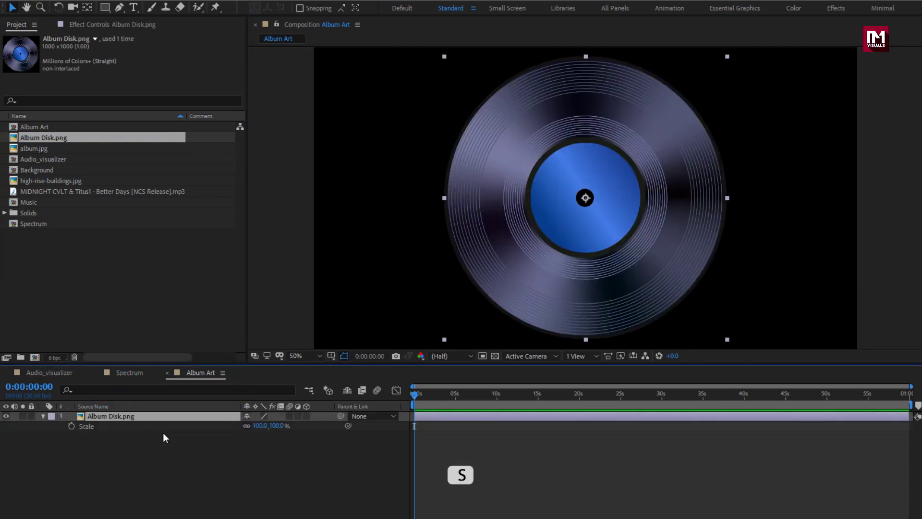
left_click_drag(282, 432, 249, 440)
left_click_drag(553, 220, 647, 223)
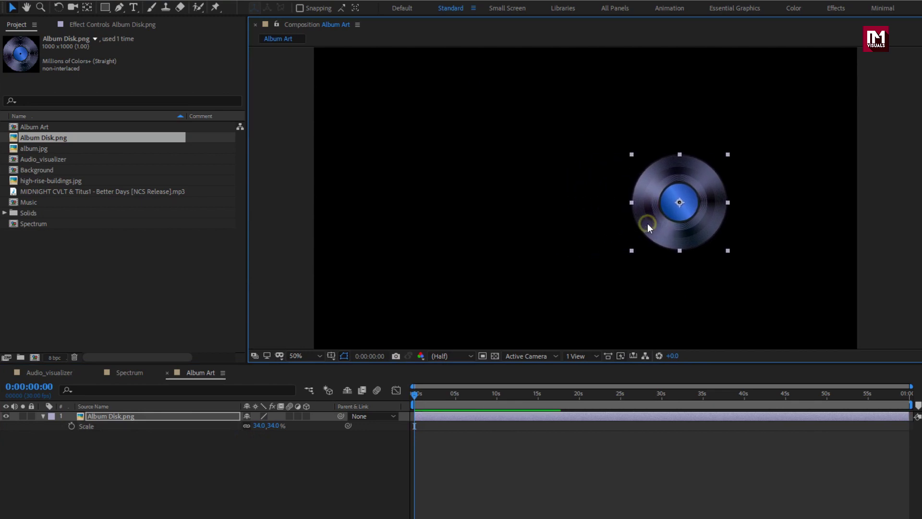
Pre-compose the Album Disk.png layer as Disk, leaving all attributes in Album Art.
left_click(95, 416)
right_click(95, 416)
left_click(120, 369)
type("Disk")
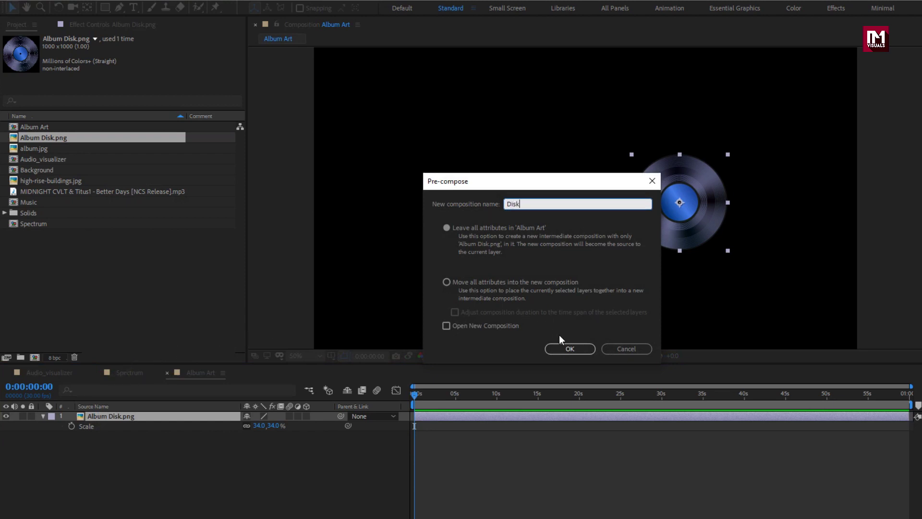
left_click(562, 347)
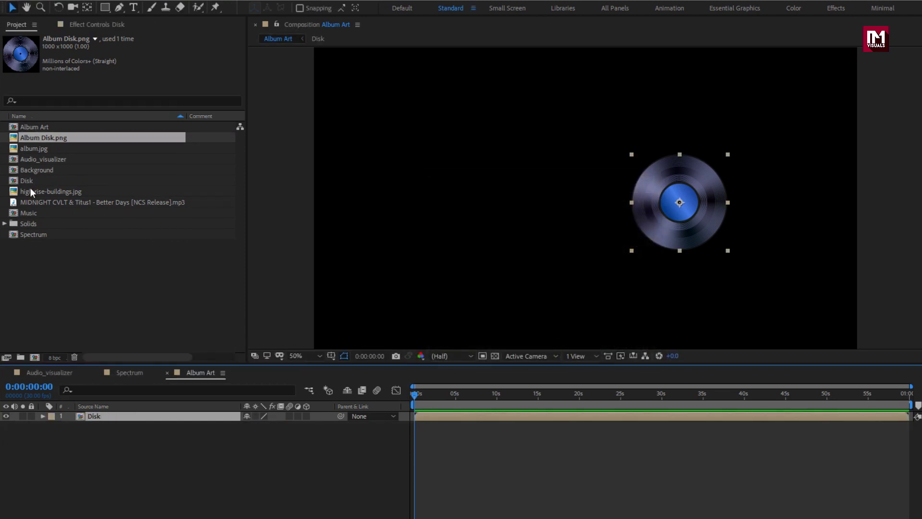
Add album.jpg above the Disk layer, scale it to 23%, and shift it toward the left half of the frame.
left_click(30, 150)
left_click_drag(30, 150, 105, 414)
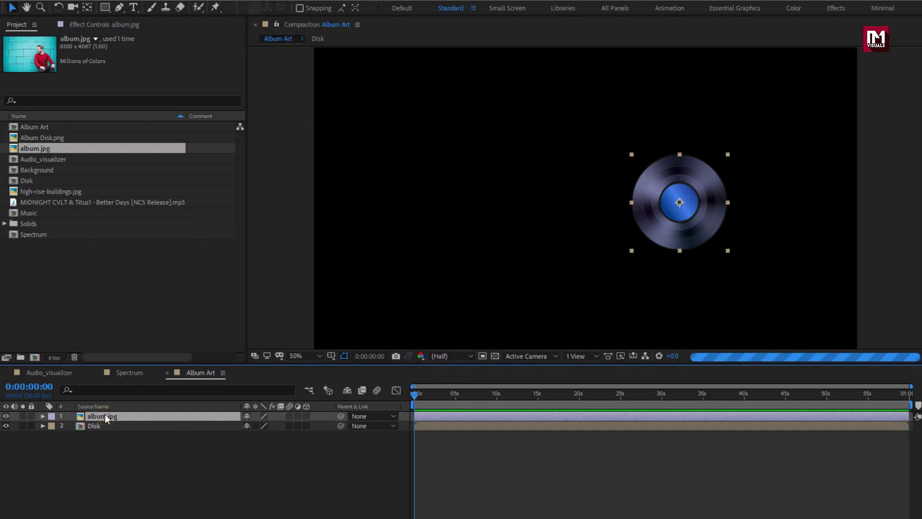
key("s")
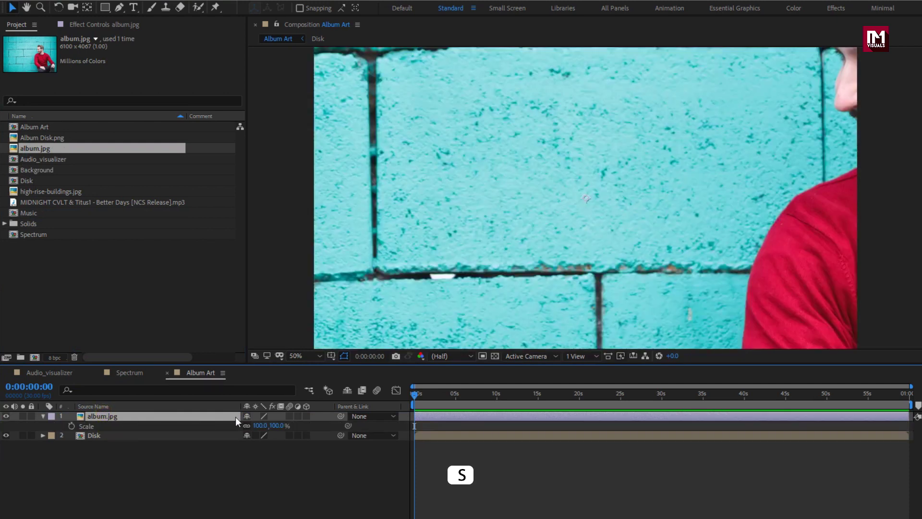
left_click_drag(275, 429, 240, 434)
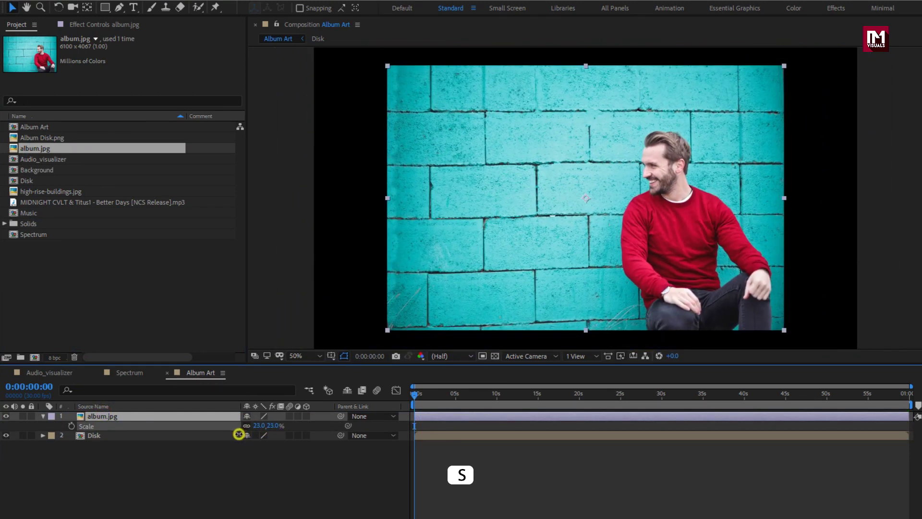
left_click_drag(631, 258, 568, 263)
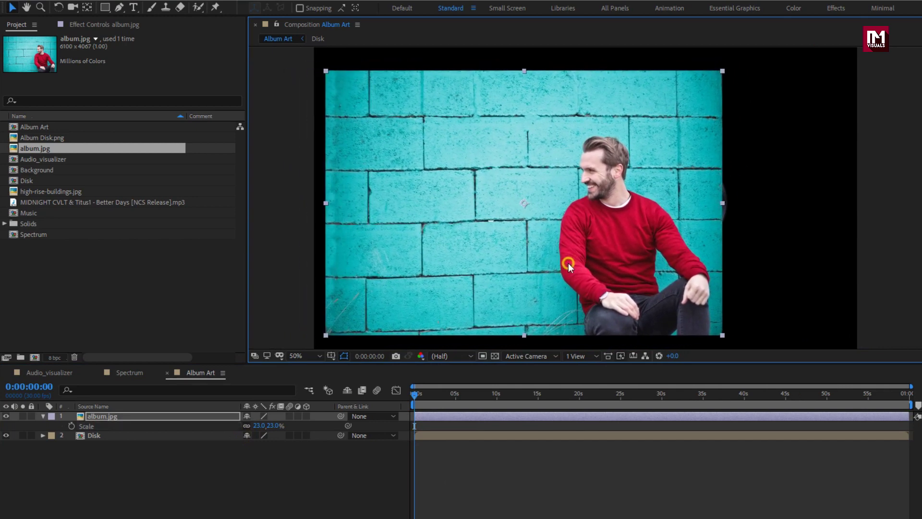
Pre-compose the album.jpg layer as Album, leaving all attributes in Album Art.
right_click(109, 417)
left_click(134, 368)
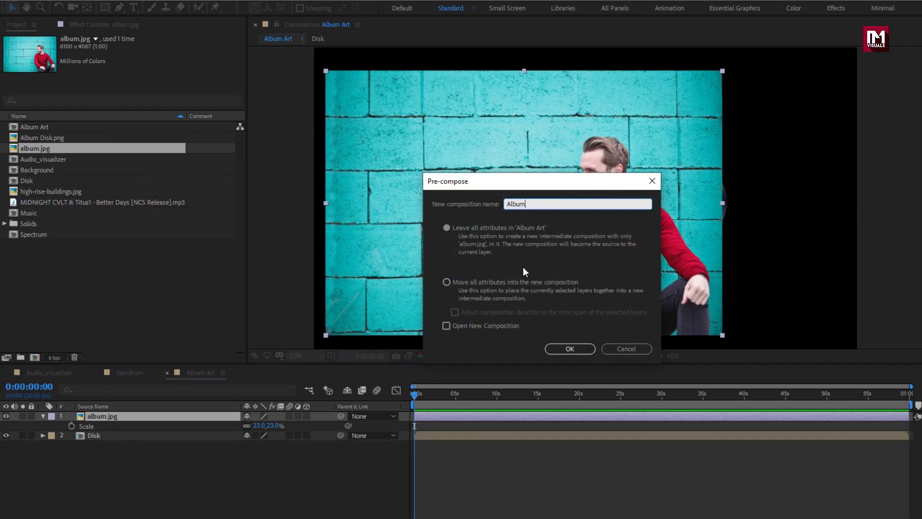
type("Album")
key("Return")
Open the Album composition and resize it to 1000 x 1000 px.
double_click(94, 416)
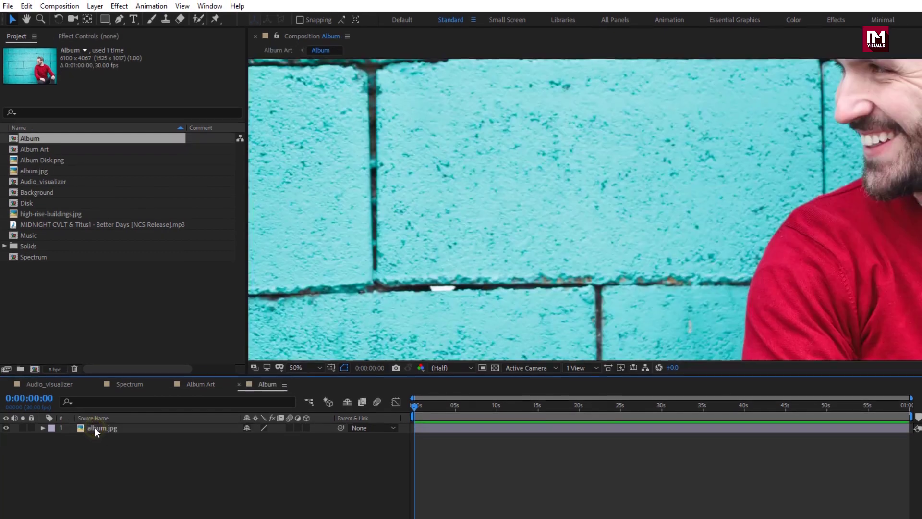
left_click(59, 6)
left_click(84, 36)
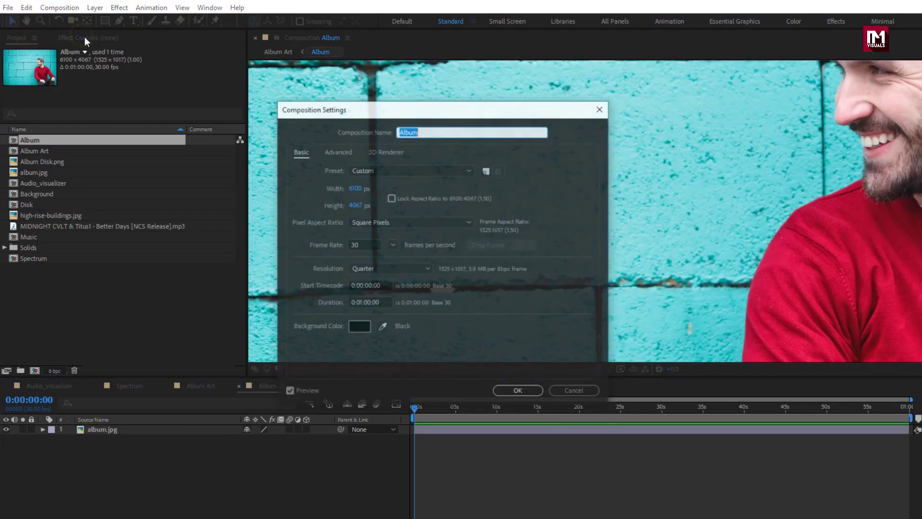
left_click(358, 190)
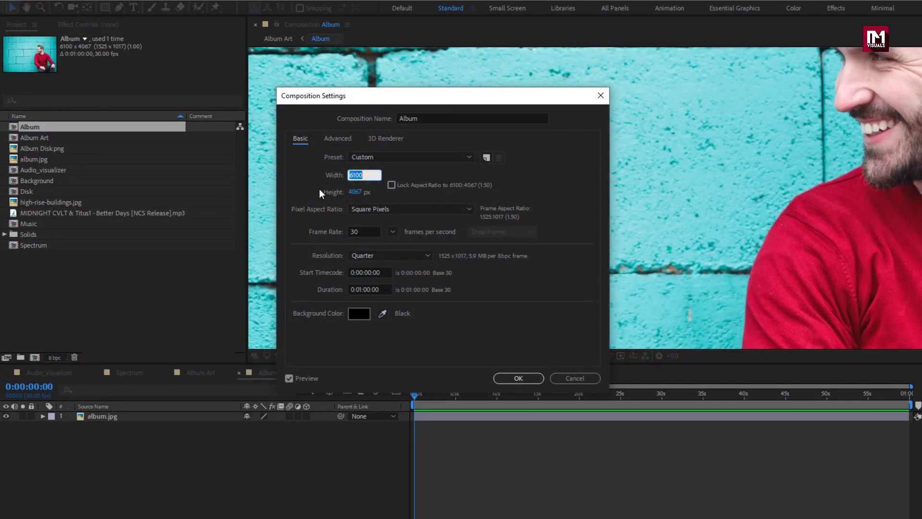
type("100")
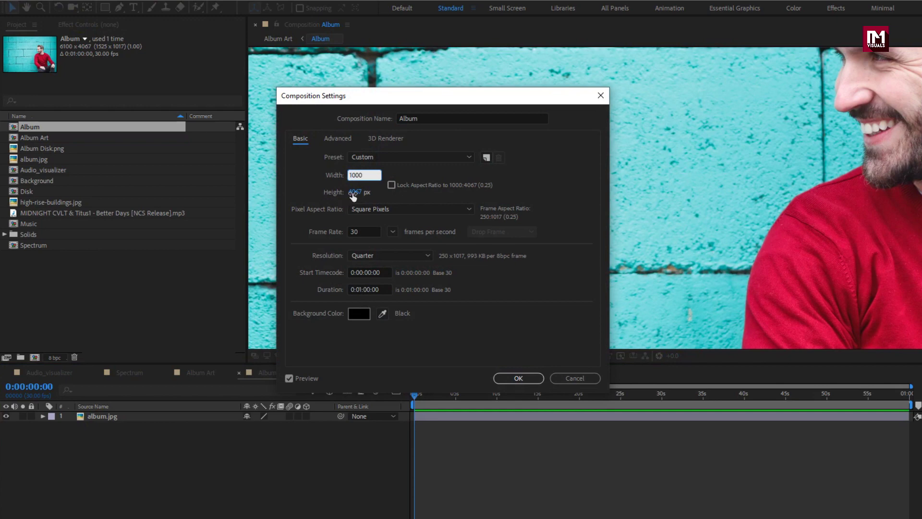
left_click(353, 192)
type("1000")
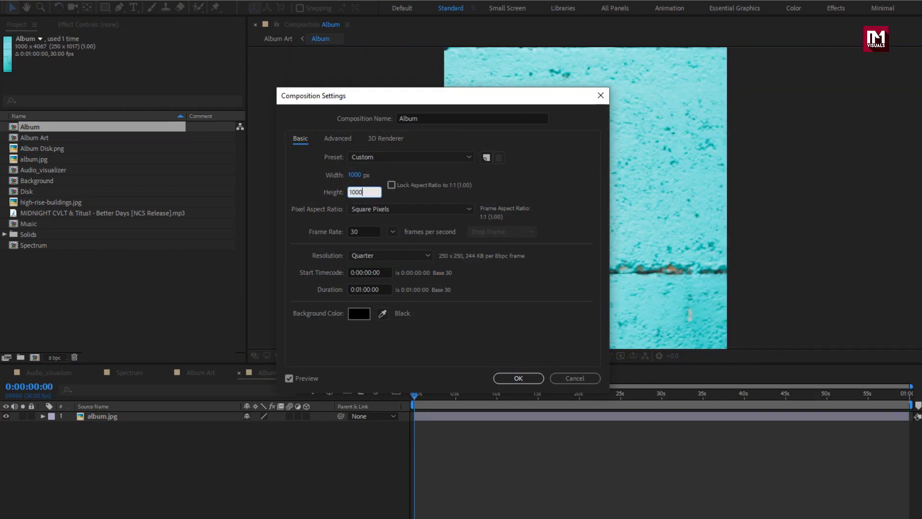
key("Return")
Scale album.jpg to 45% and position it so the man in the red sweater fills the square frame.
left_click(145, 414)
key("s")
left_click_drag(279, 426, 253, 428)
left_click_drag(582, 255, 402, 259)
left_click(274, 426)
type("45")
key("Return")
left_click_drag(532, 257, 543, 255)
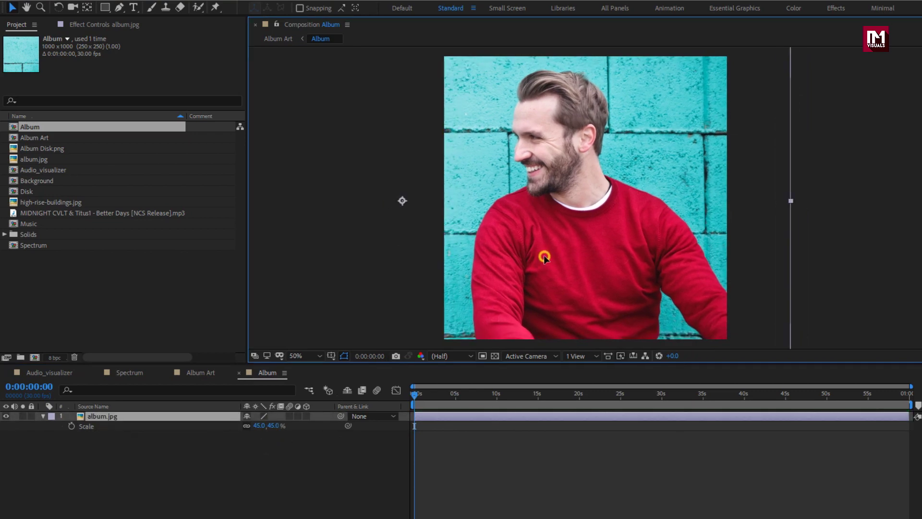
Return to the Album Art composition and place the Album layer over the middle of the disk.
left_click(239, 373)
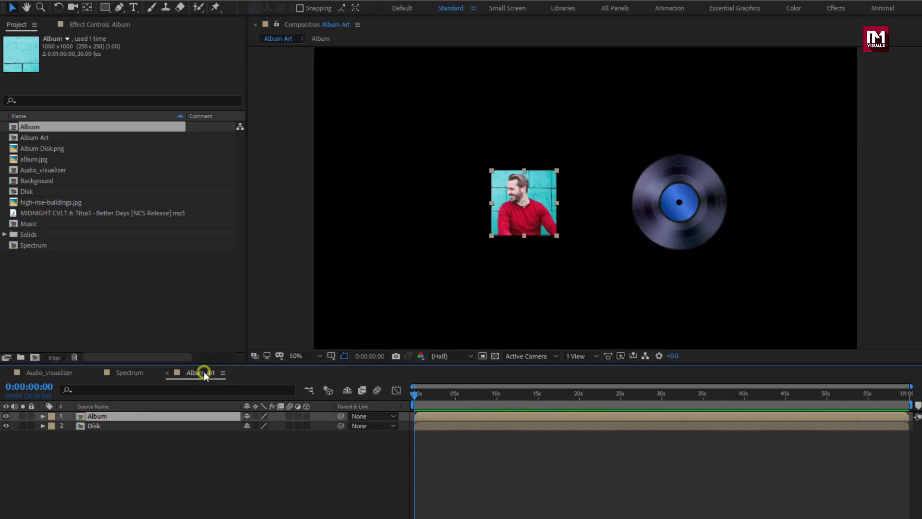
left_click_drag(521, 233, 668, 226)
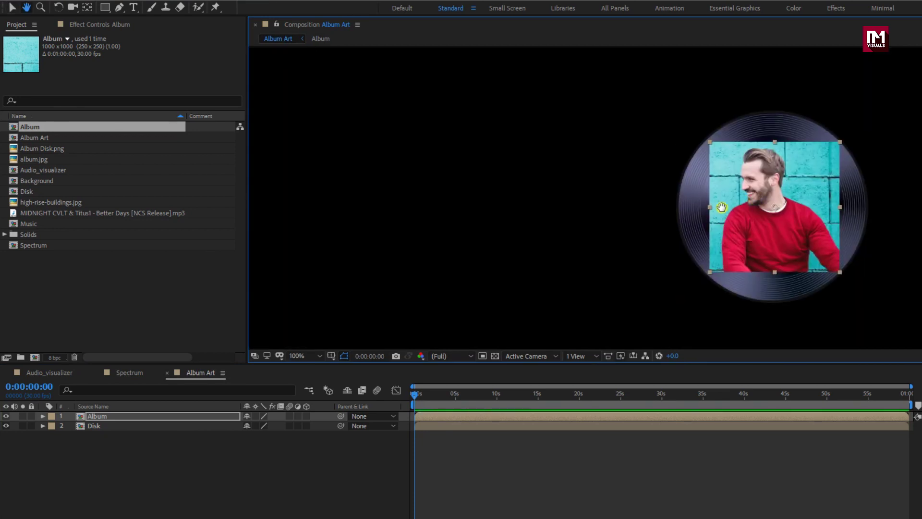
key("h")
left_click_drag(756, 185, 608, 194)
key("v")
Set the Album layer's scale to 21% and deselect it.
left_click(94, 416)
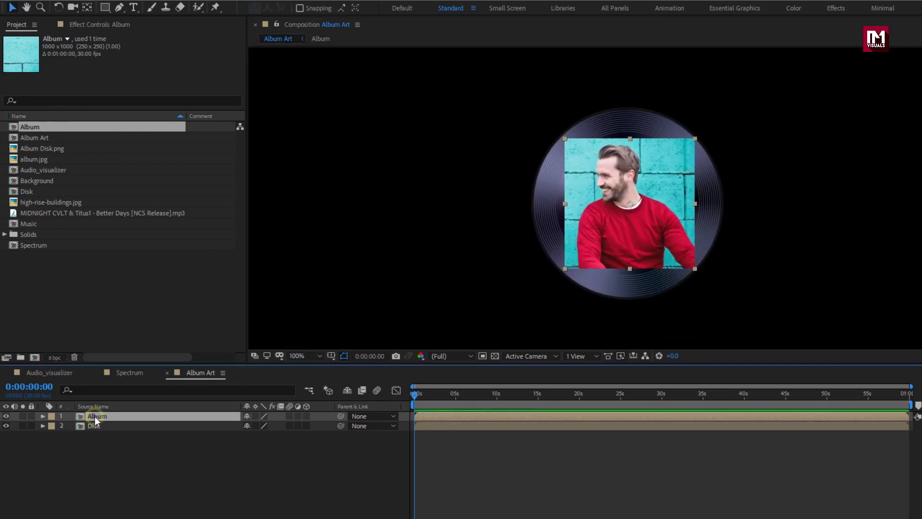
key("s")
left_click(270, 426)
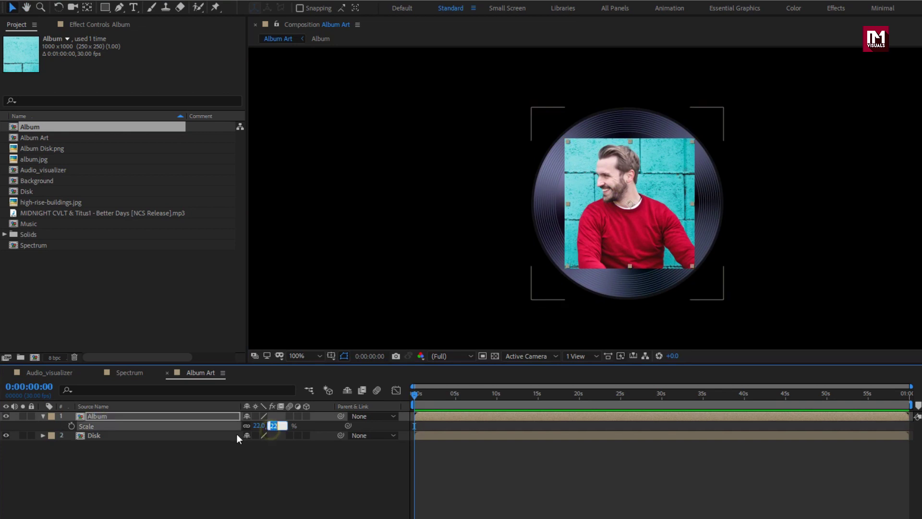
type("21")
key("Return")
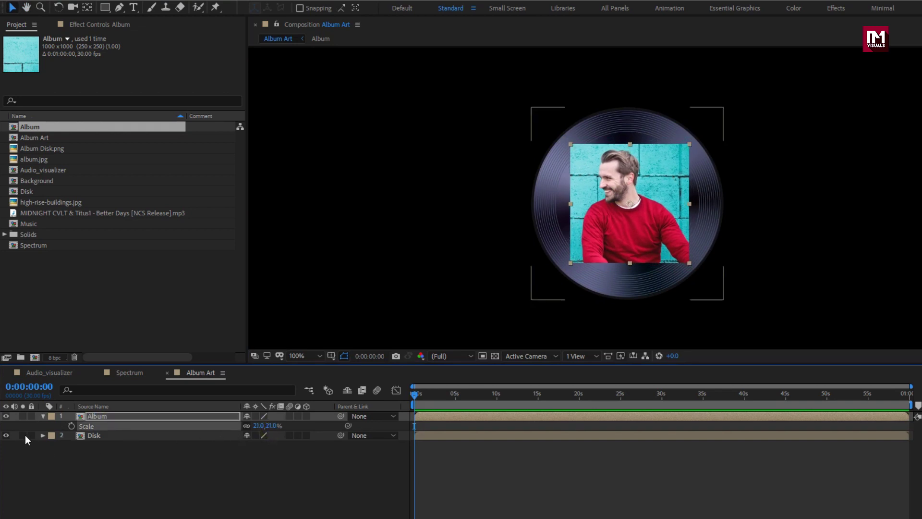
left_click(42, 415)
left_click(130, 447)
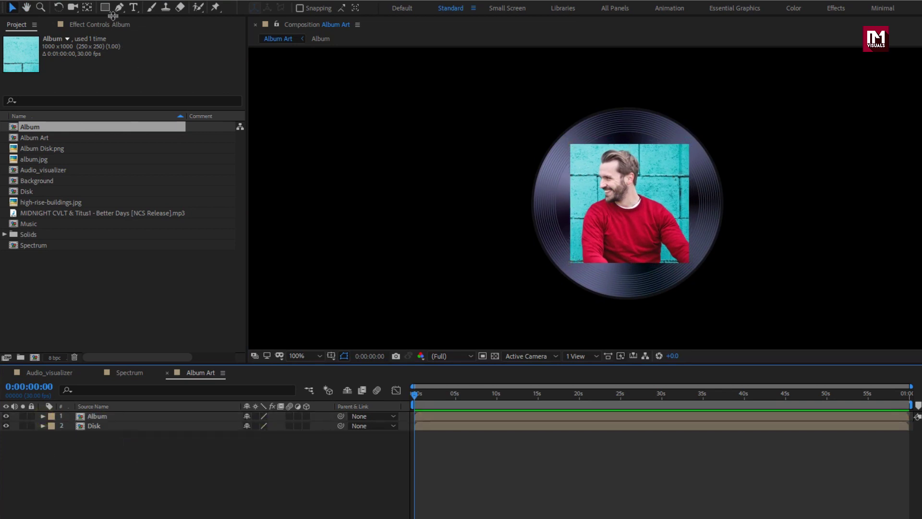
Choose the Ellipse tool with fill set to None and a Solid Color stroke.
left_click(106, 8)
left_click(163, 34)
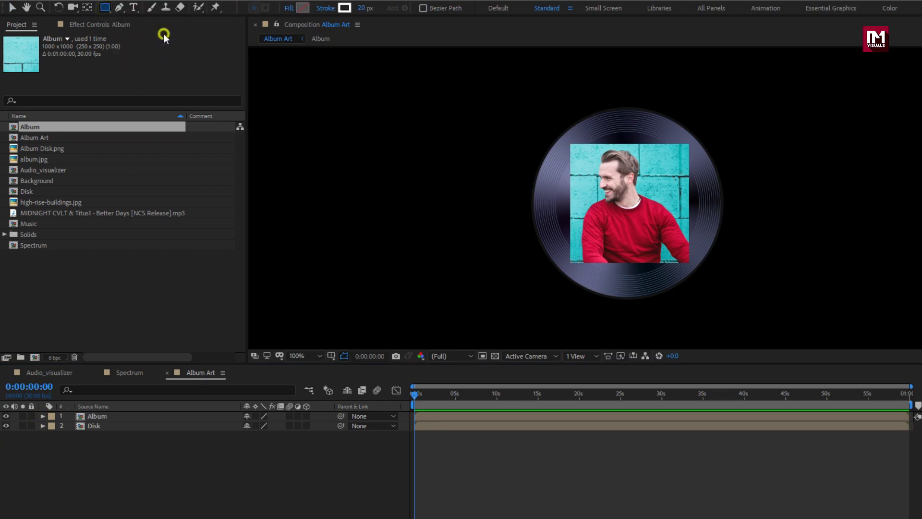
left_click(289, 8)
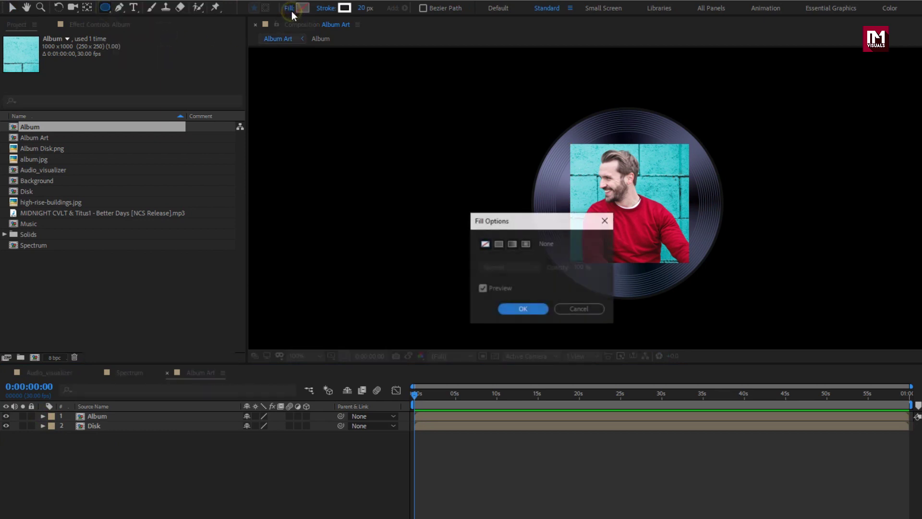
left_click(521, 309)
left_click(333, 9)
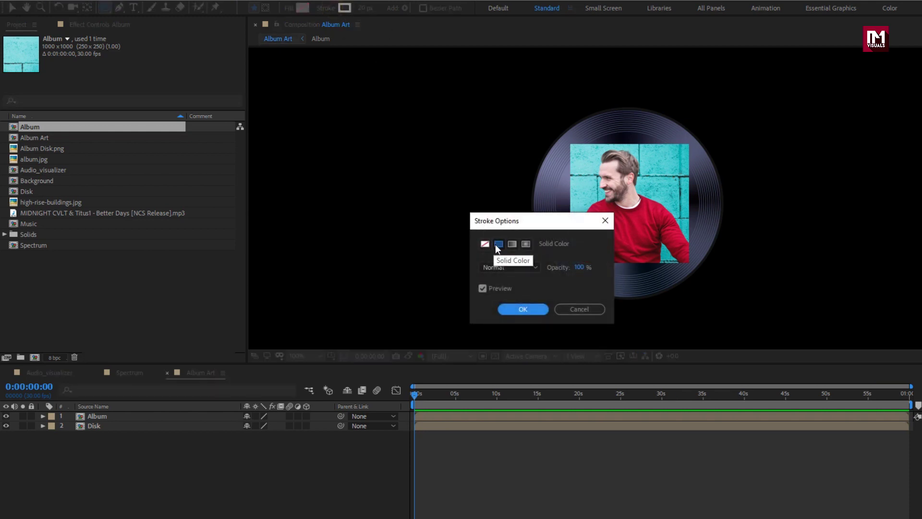
left_click(514, 310)
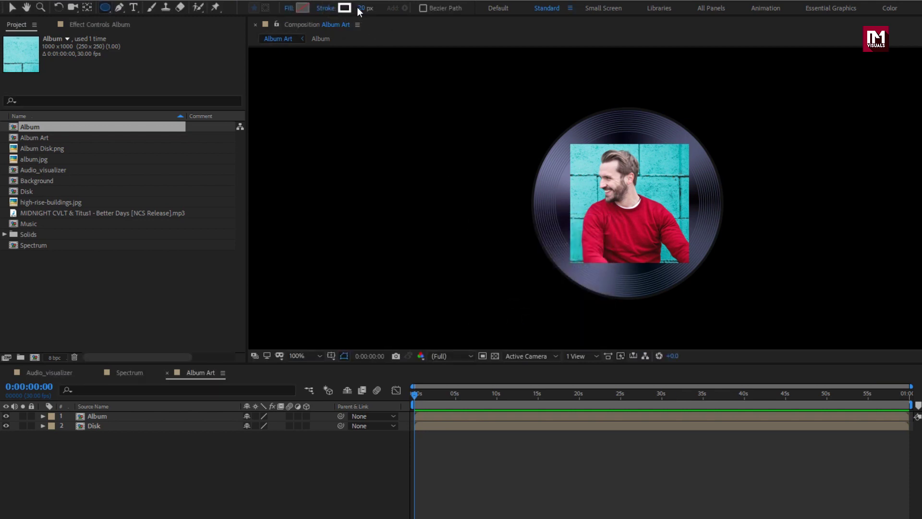
Draw a white circular ring over the middle of the album picture and set its stroke width to 85 px.
left_click_drag(630, 197, 439, 194)
mouse_move(642, 194)
left_mouse_down()
mouse_move(680, 190)
mouse_move(671, 194)
left_mouse_up()
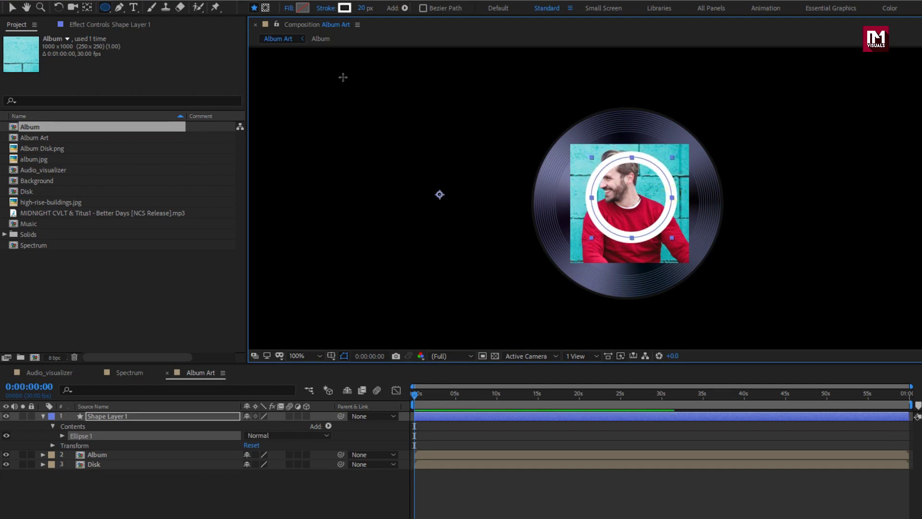
mouse_move(363, 9)
left_mouse_down()
mouse_move(404, 5)
mouse_move(396, 8)
left_mouse_up()
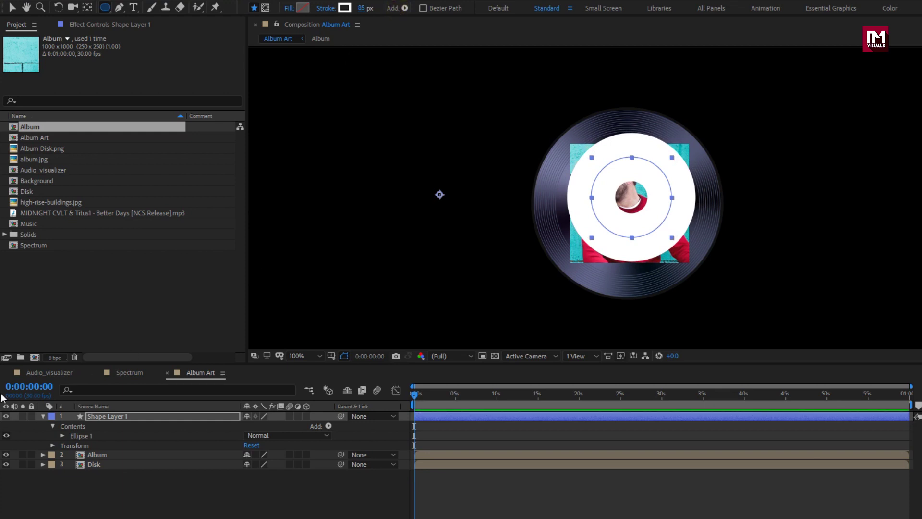
left_click(43, 417)
Set the Album layer's track matte to the alpha of Shape Layer 1.
left_click(94, 425)
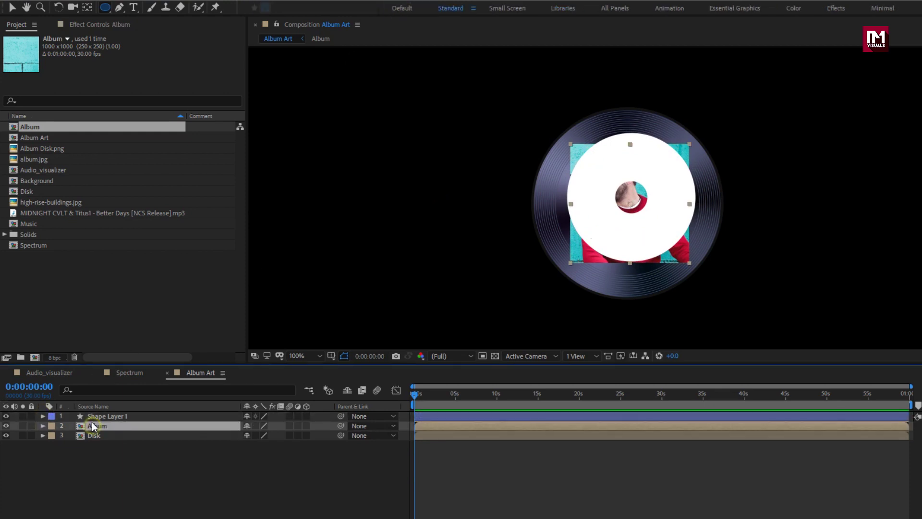
key("F4")
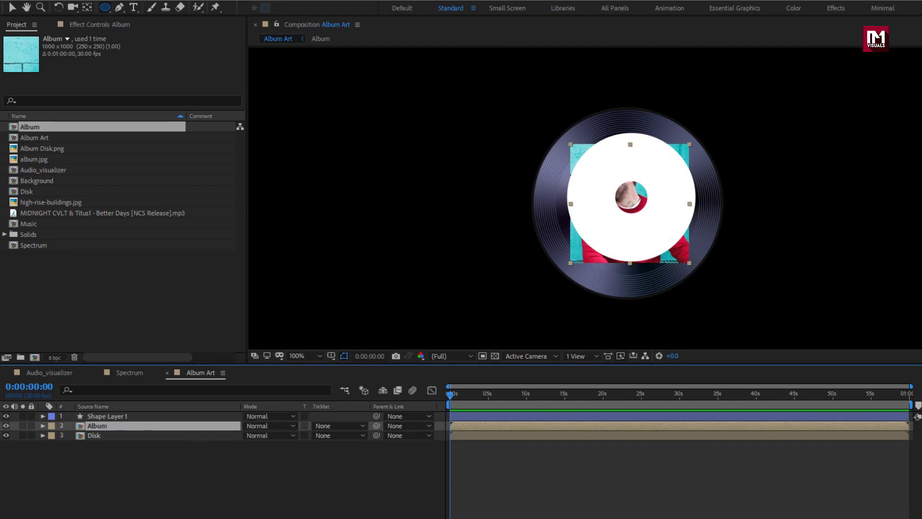
left_click(322, 426)
left_click(336, 454)
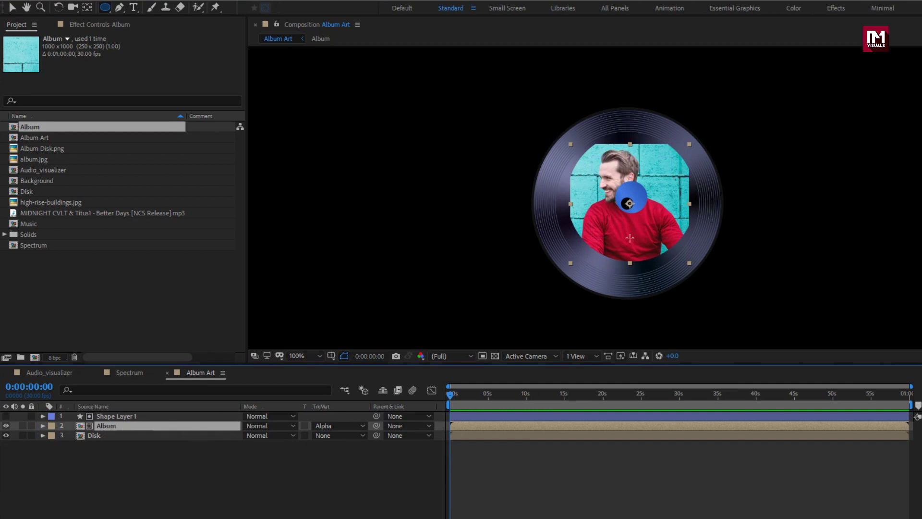
Align the Album layer and the Shape Layer 1 ring with the centre of the disk.
key("v")
mouse_move(647, 235)
left_mouse_down()
mouse_move(656, 228)
mouse_move(645, 231)
left_mouse_up()
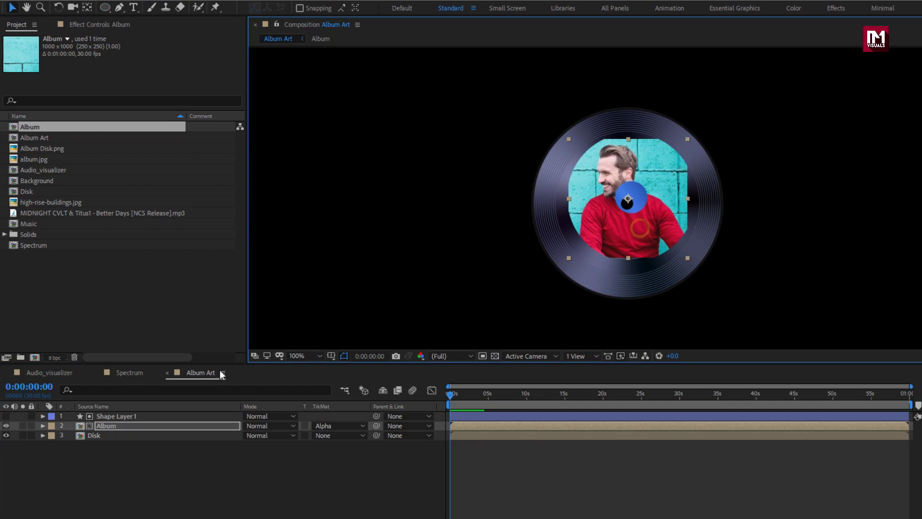
left_click(136, 416)
left_click_drag(622, 218, 616, 222)
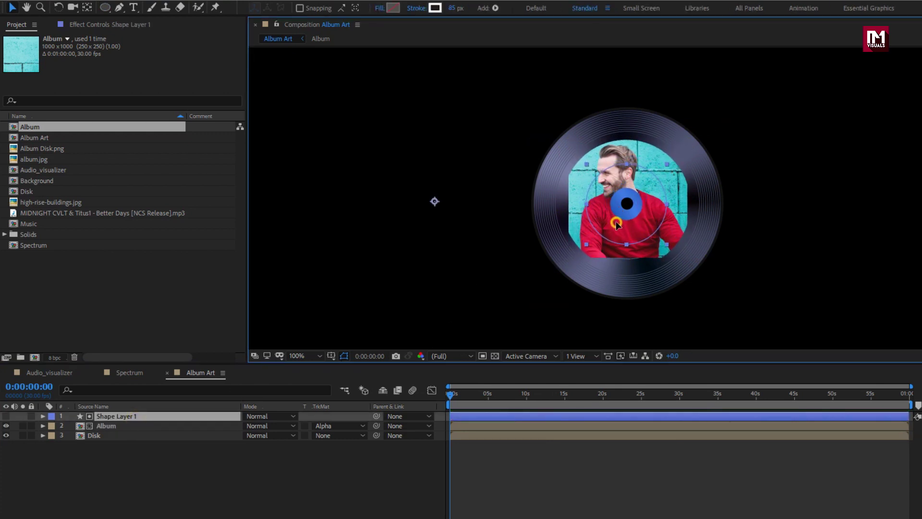
Enlarge and reposition the Album layer so the picture fills the whole ring matte, and select Shape Layer 1.
scroll(621, 217, "up", 2)
left_click(132, 427)
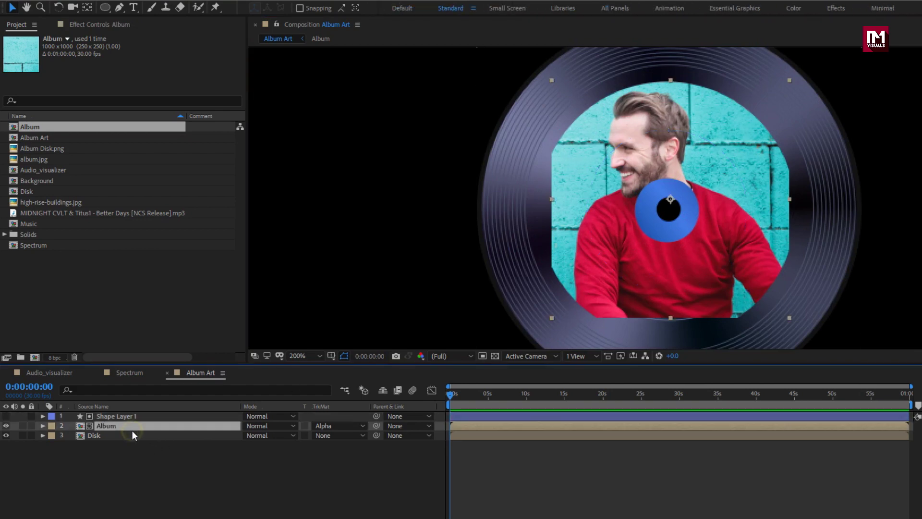
key("s")
left_click_drag(261, 435, 269, 433)
left_click_drag(591, 226, 622, 250)
left_click(43, 426)
left_click(107, 420)
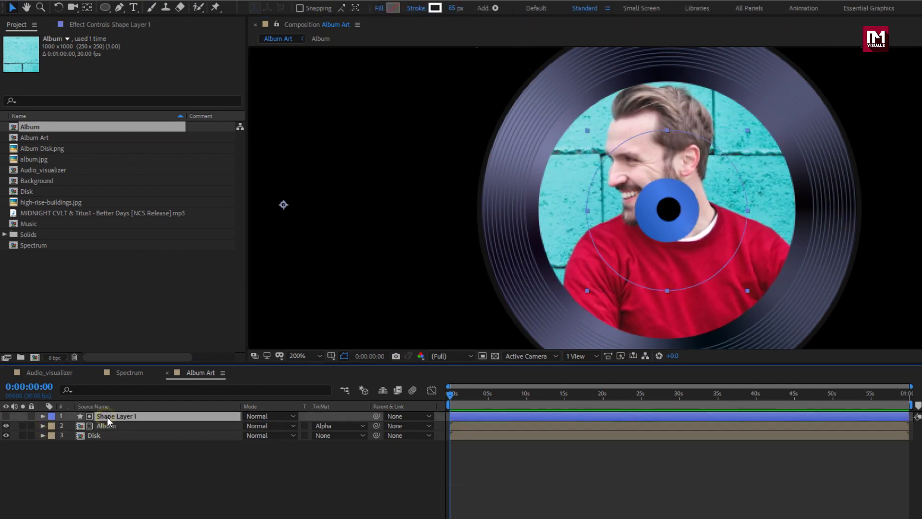
Scale Shape Layer 1 to 88% and move the ring back onto the centre of the disk.
key("s")
left_click_drag(272, 425, 270, 426)
left_click_drag(551, 268, 585, 263)
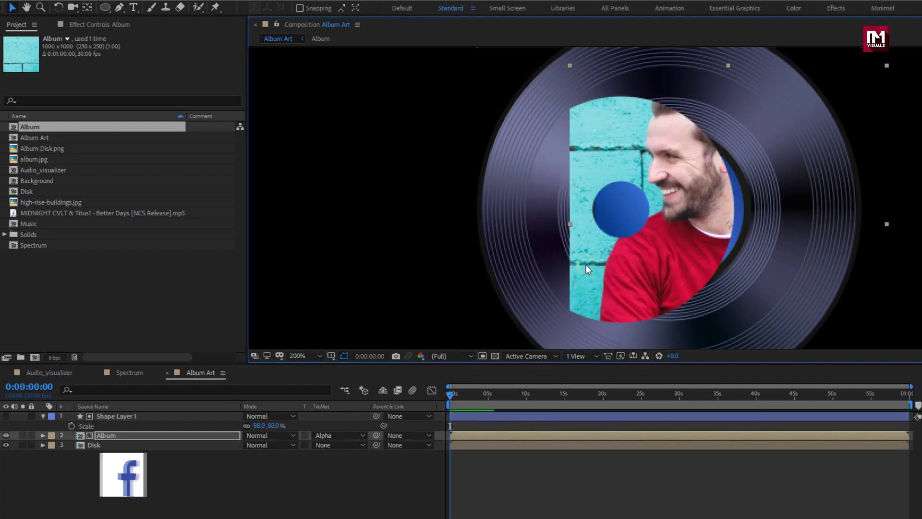
key("ctrl+z")
left_click(120, 417)
left_click_drag(582, 217, 628, 213)
key("Return")
left_click(43, 416)
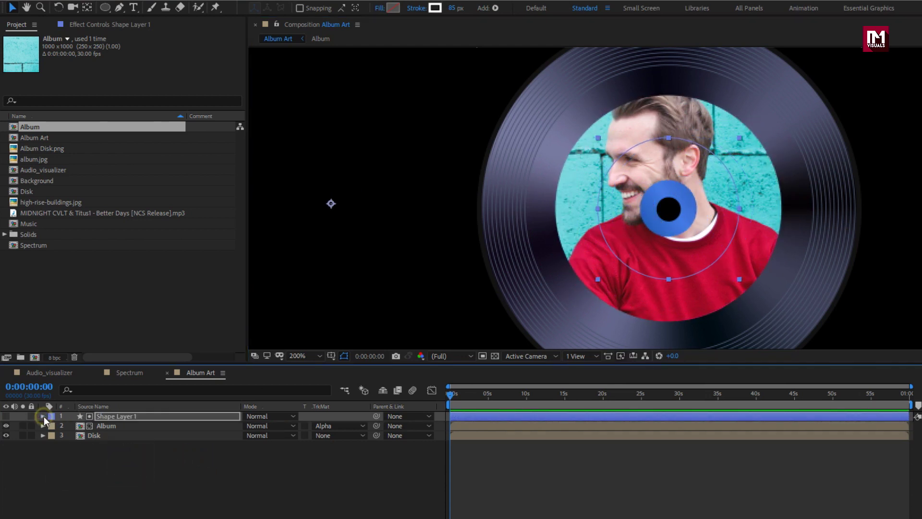
key("F2")
key("comma")
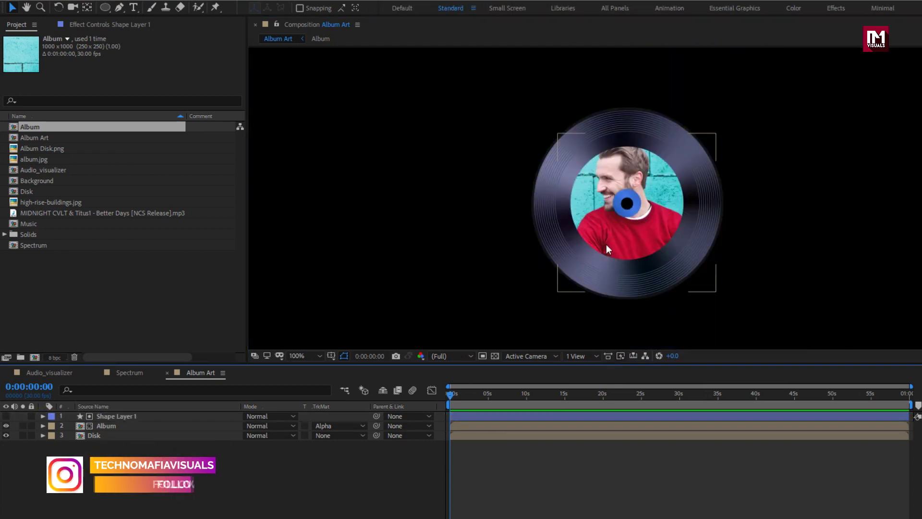
Set the stroke width of the Shape Layer 1 ring to 121 px.
left_click(138, 415)
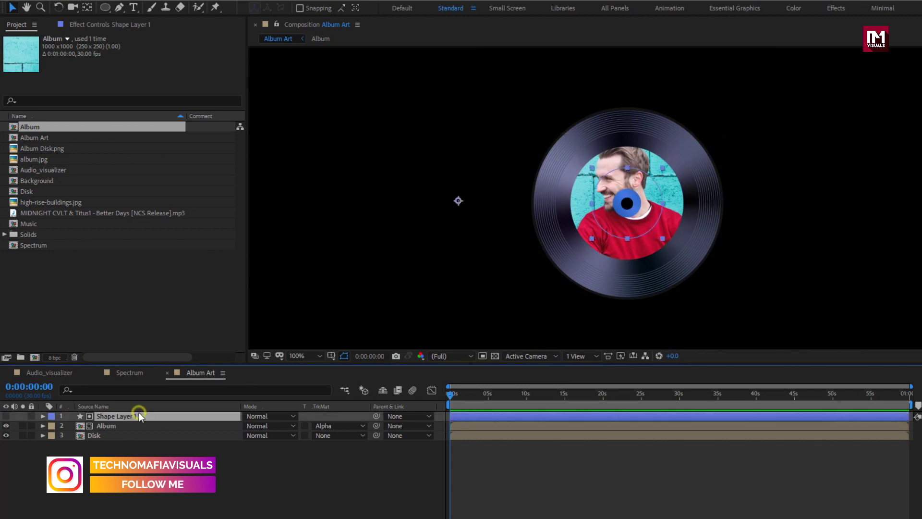
left_click_drag(449, 12, 469, 8)
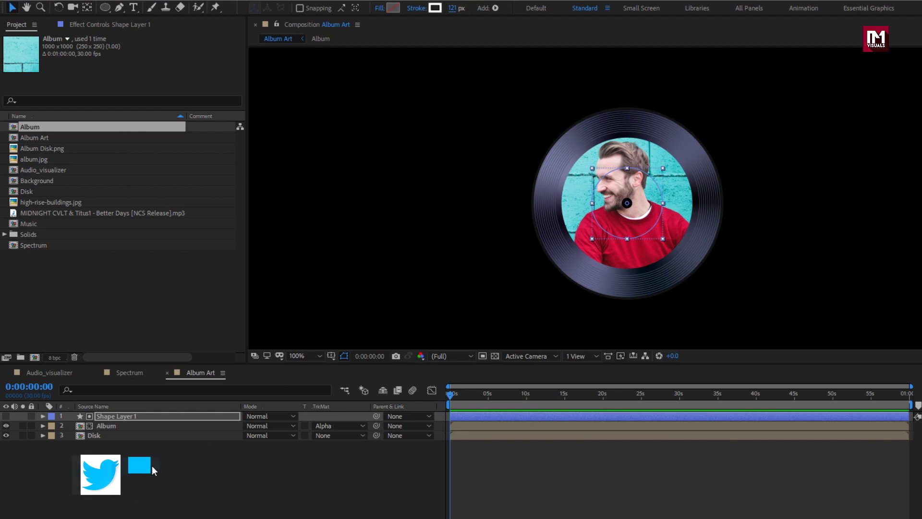
left_click(144, 465)
Parent the Album layer to Shape Layer 1, and parent Shape Layer 1 to the Disk layer.
left_click(126, 425)
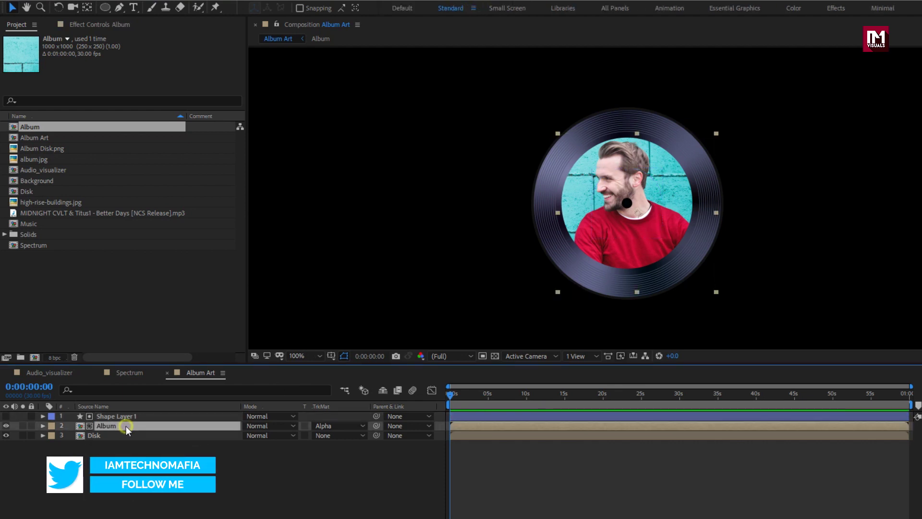
left_click(413, 425)
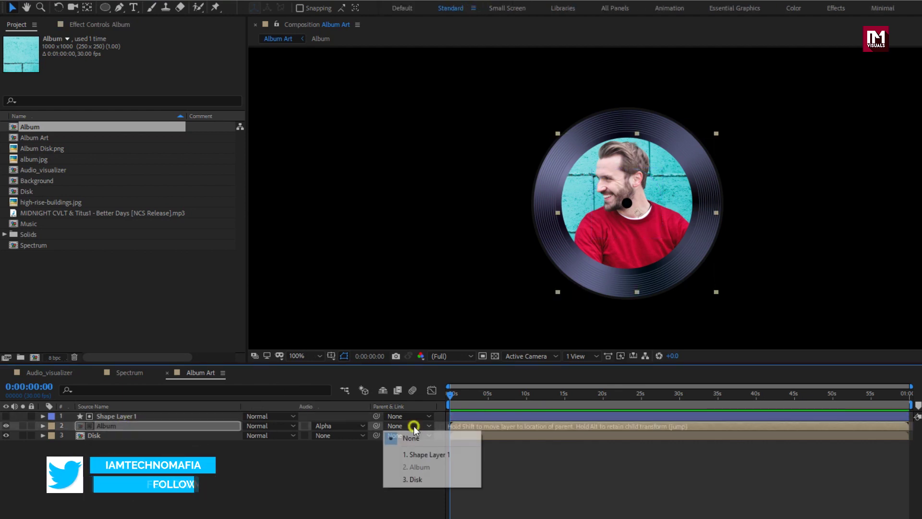
left_click(412, 452)
left_click(138, 416)
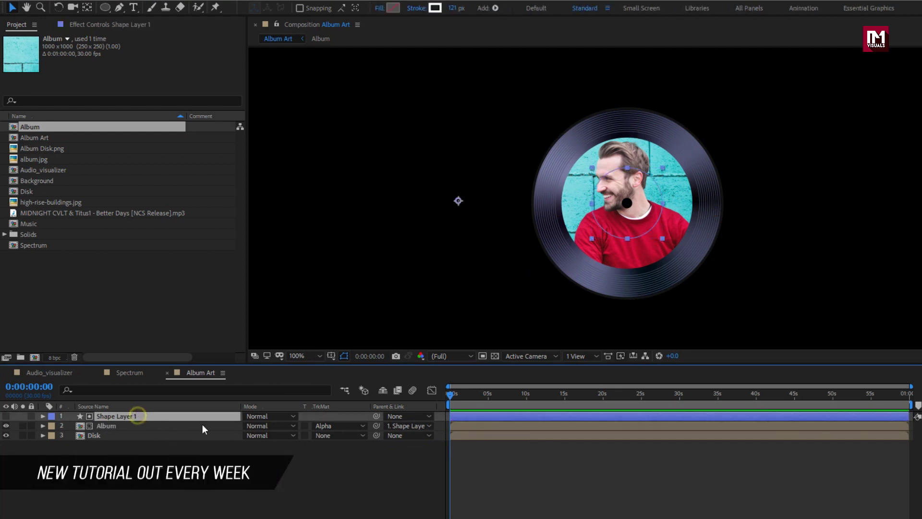
left_click(405, 417)
left_click(411, 469)
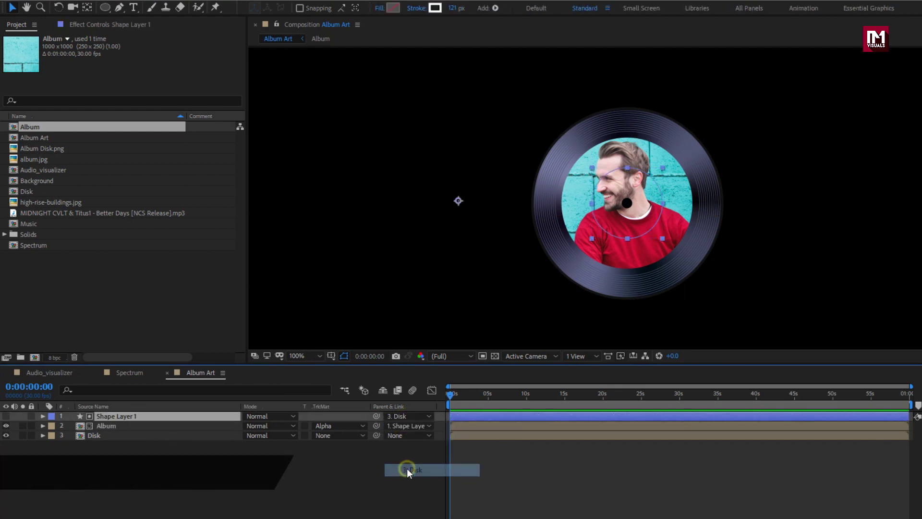
Add the expression time*50 to the Disk layer's rotation and preview the spin.
left_click(132, 435)
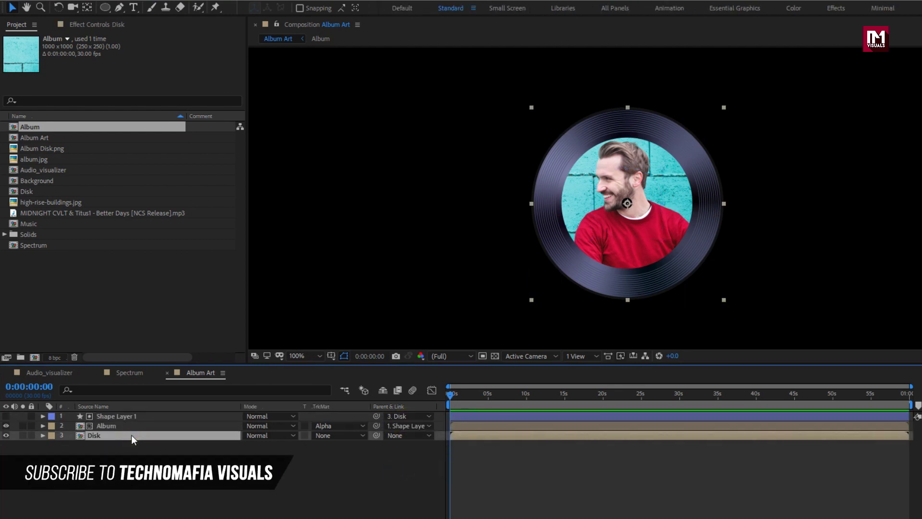
key("r")
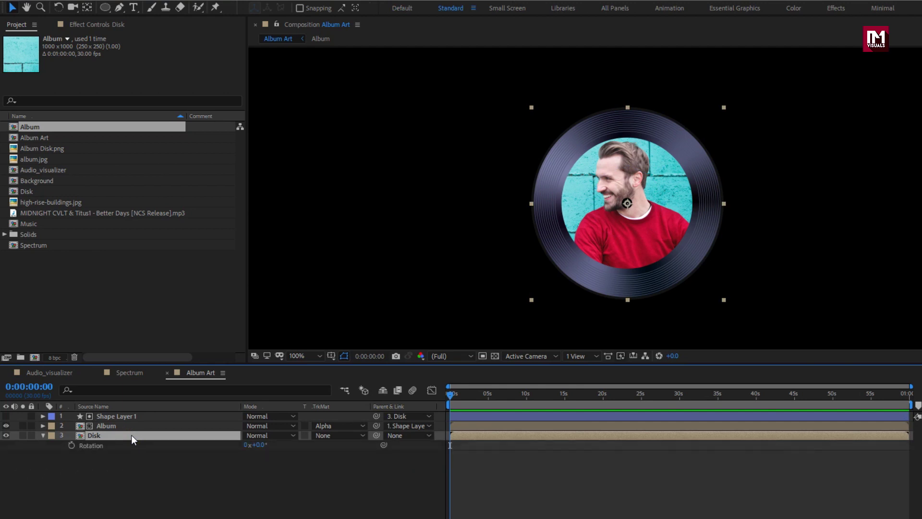
left_click(72, 445, "alt")
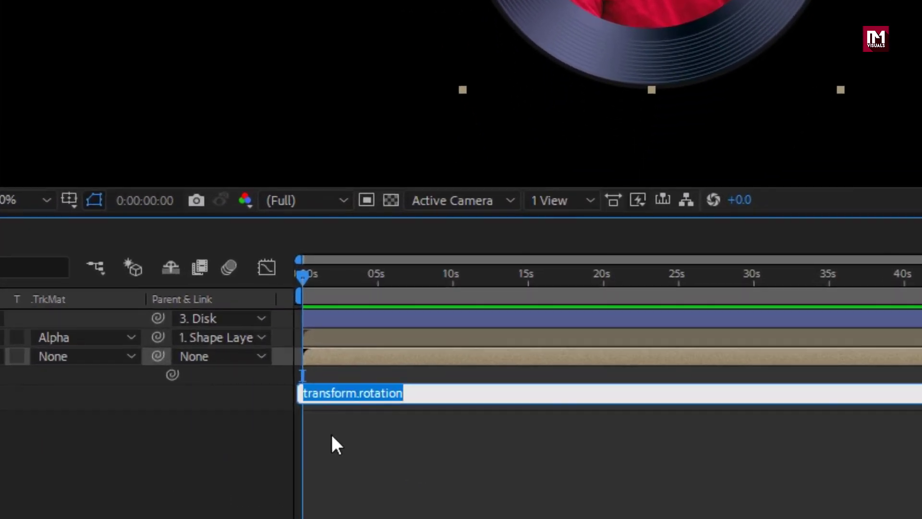
type("time*50")
left_click(333, 437)
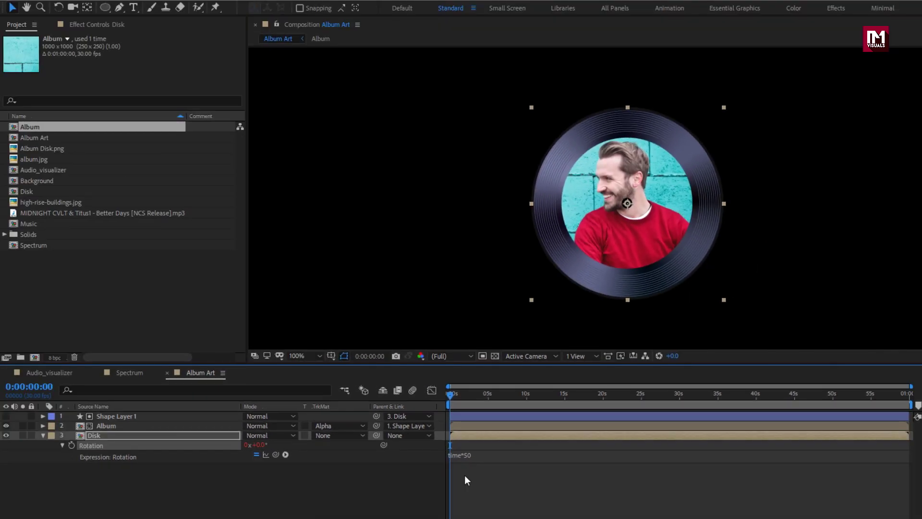
key("space")
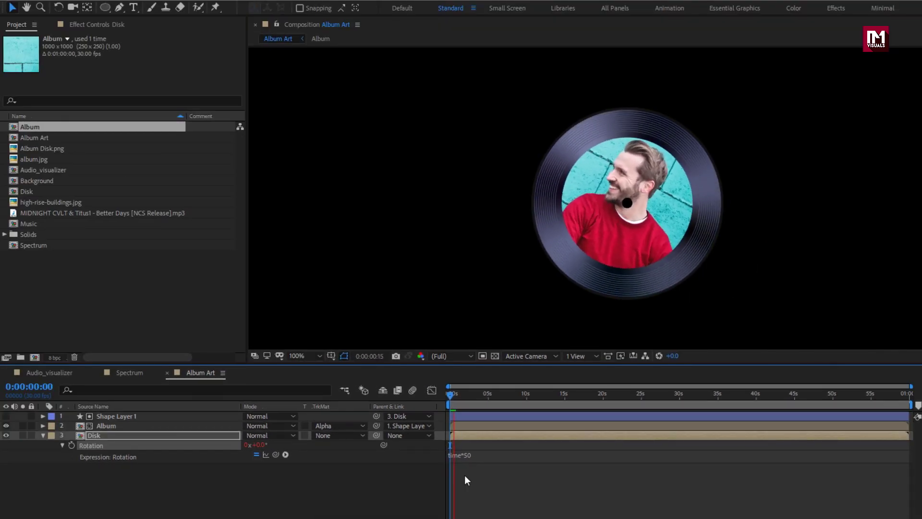
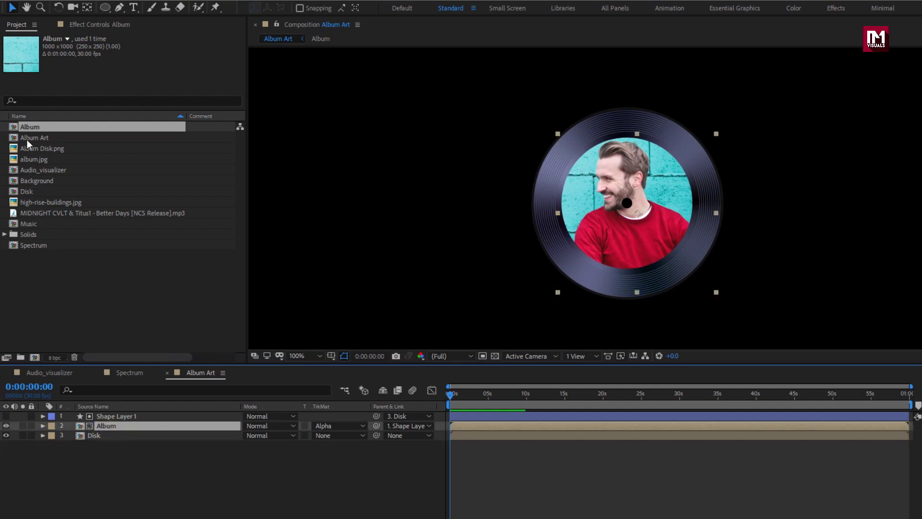
Add the Album composition again as the top layer of the Album Art composition.
left_click(25, 127)
left_click_drag(25, 126, 112, 416)
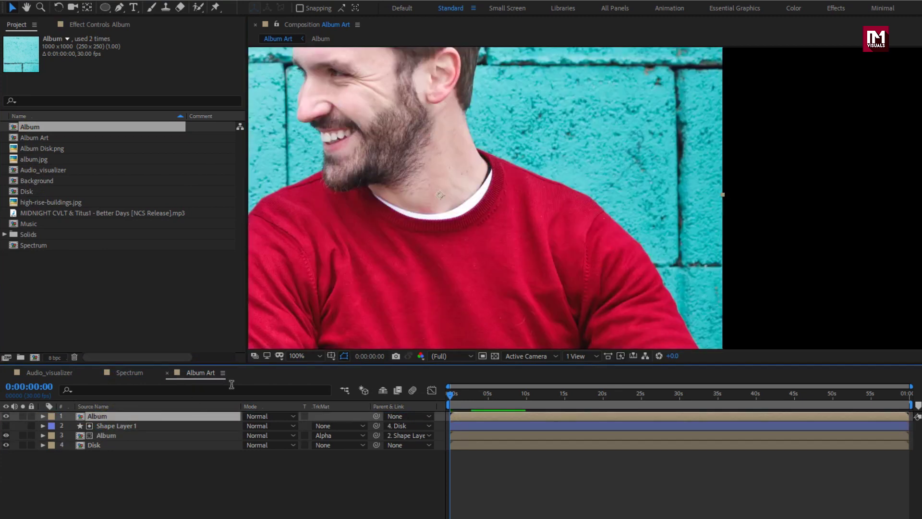
left_click(305, 352)
left_click(305, 355)
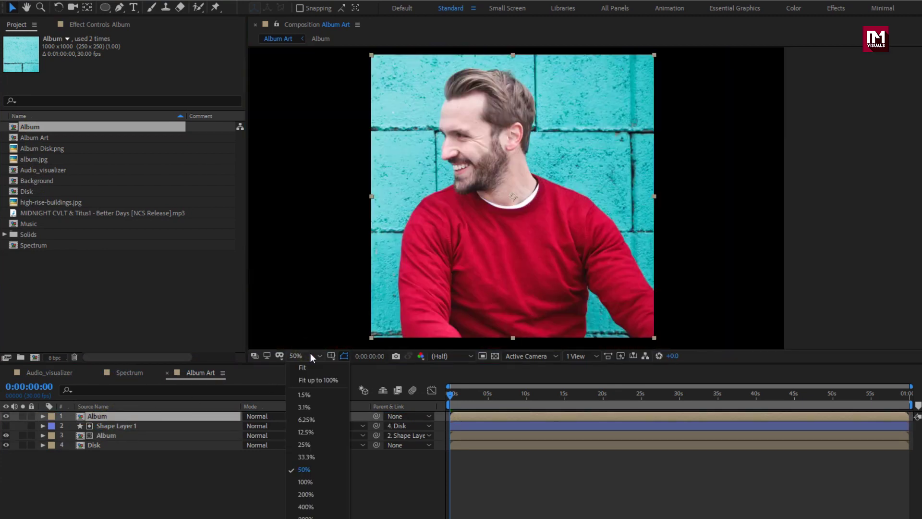
left_click(309, 382)
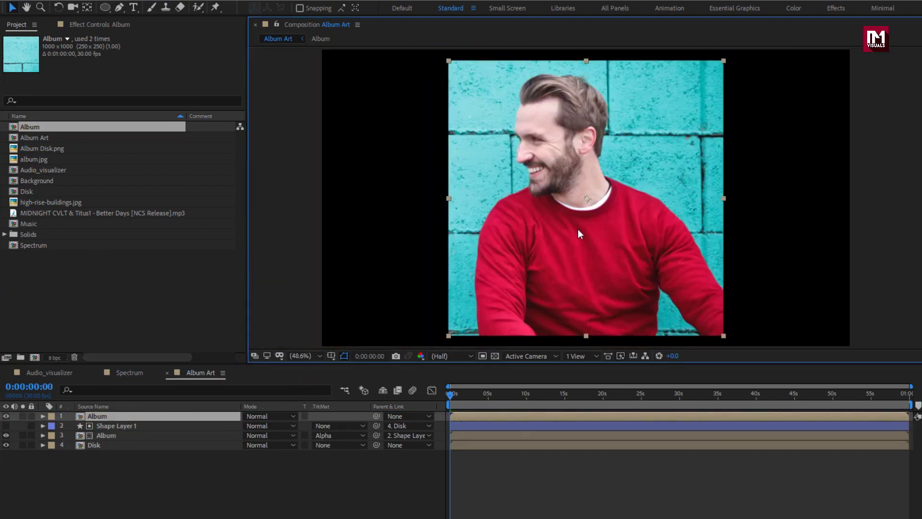
Scale down the top Album layer and place it as a cover over the left part of the disk.
key("s")
mouse_move(267, 431)
left_mouse_down()
mouse_move(244, 434)
mouse_move(269, 429)
left_mouse_up()
left_click_drag(576, 219, 611, 224)
left_click(43, 416)
left_click(103, 461)
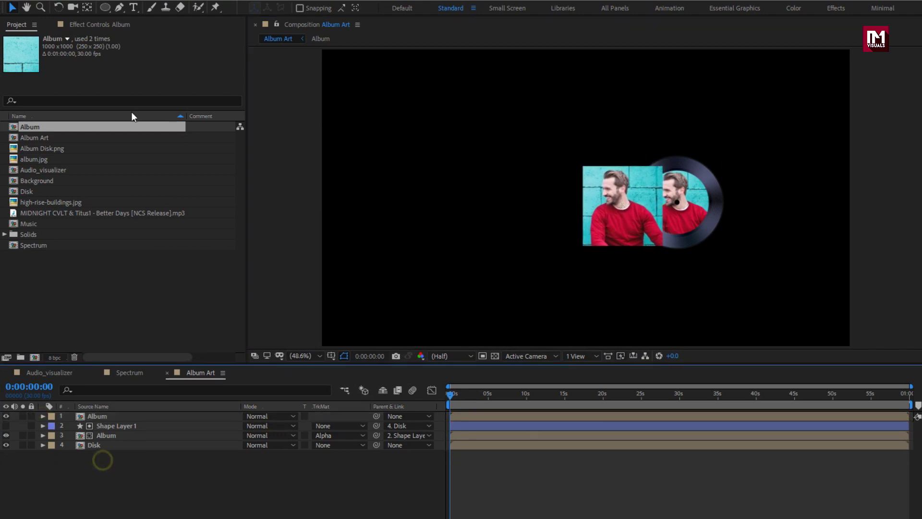
Draw a rounded square with a solid white fill and no stroke over the album cover picture.
left_click(103, 8)
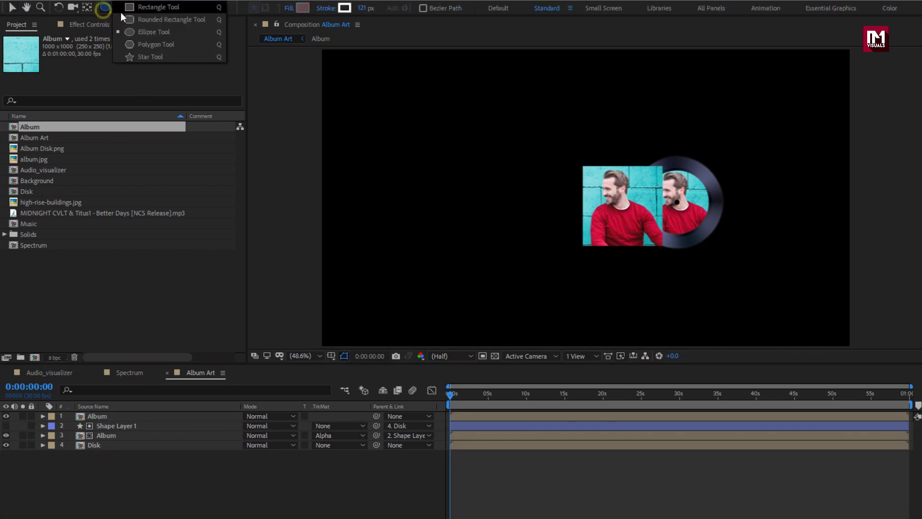
left_click(164, 22)
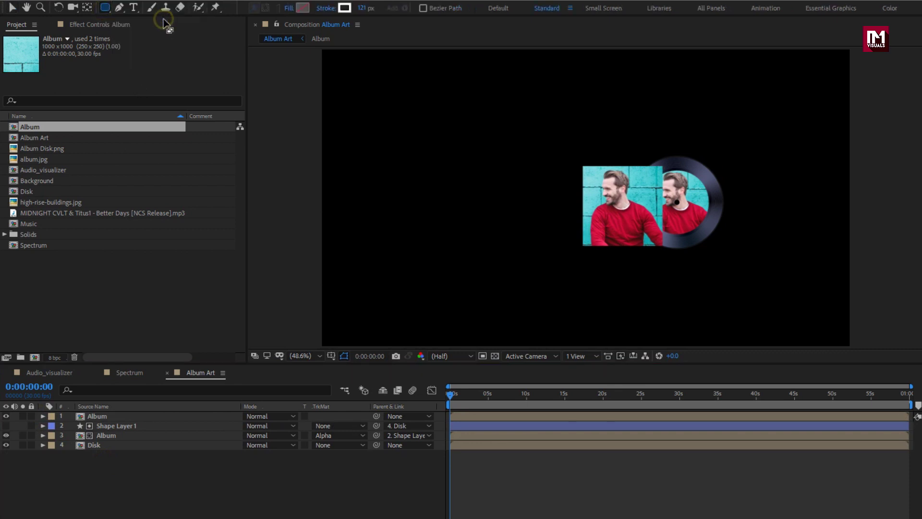
left_click(290, 9)
left_click(498, 244)
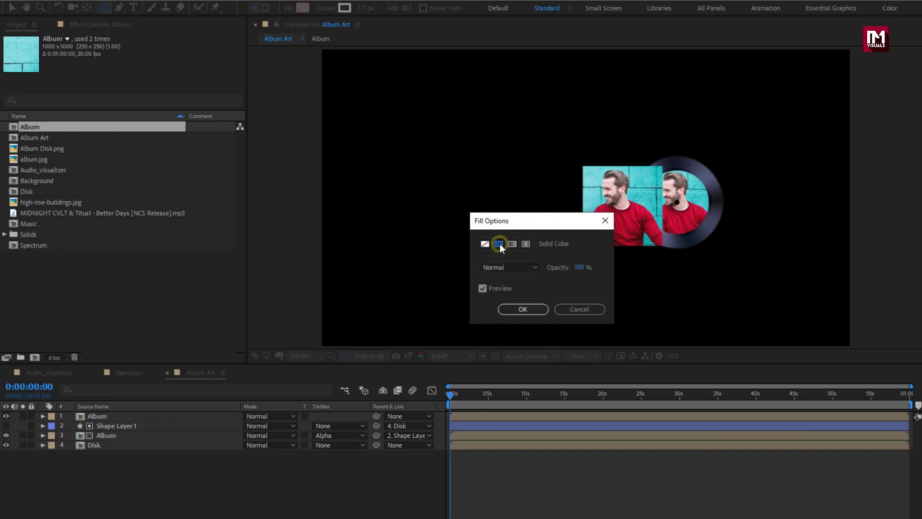
left_click(507, 309)
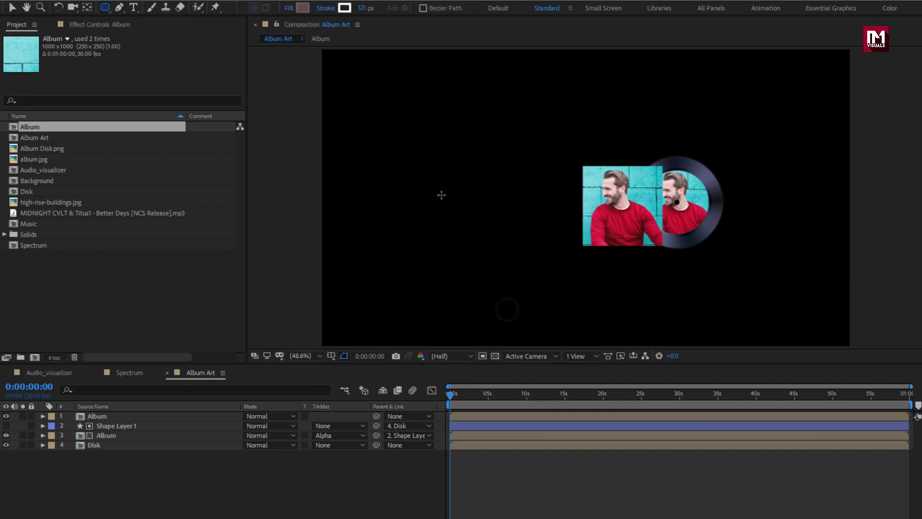
left_click(331, 9)
left_click(485, 244)
left_click(509, 309)
left_click_drag(644, 171, 573, 247)
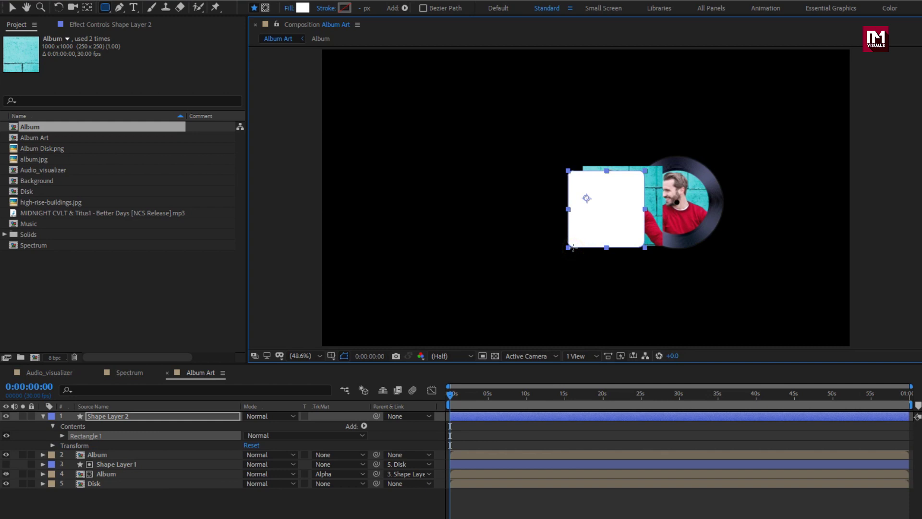
key("v")
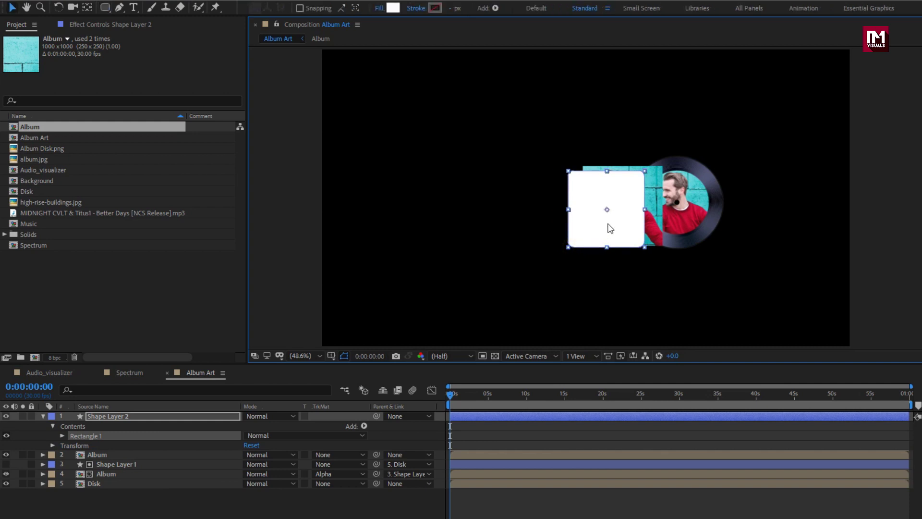
Nudge the white rounded square until it is roughly centred over the album cover picture.
key("slash")
left_click_drag(625, 224, 506, 181)
key("shift+Right")
key("shift+Right")
key("shift+Right")
key("shift+Right")
key("shift+Right")
key("shift+Right")
key("shift+Right")
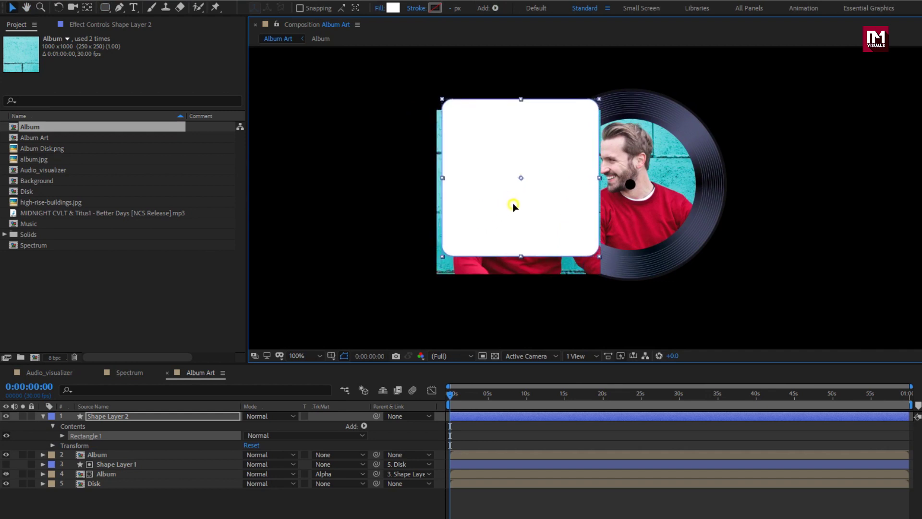
key("shift+Right")
key("shift+Right")
key("shift+Up")
key("shift+Up")
key("shift+Up")
key("shift+Up")
key("shift+Up")
key("shift+Down")
key("shift+Down")
key("Down")
key("Down")
key("Down")
key("Down")
key("Down")
key("Left")
key("Left")
key("Left")
key("Left")
key("Left")
key("Left")
key("Left")
Enlarge the white rounded square slightly beyond the cover picture's width and fine-tune its position.
left_click_drag(603, 267, 612, 279)
left_click_drag(563, 247, 557, 242)
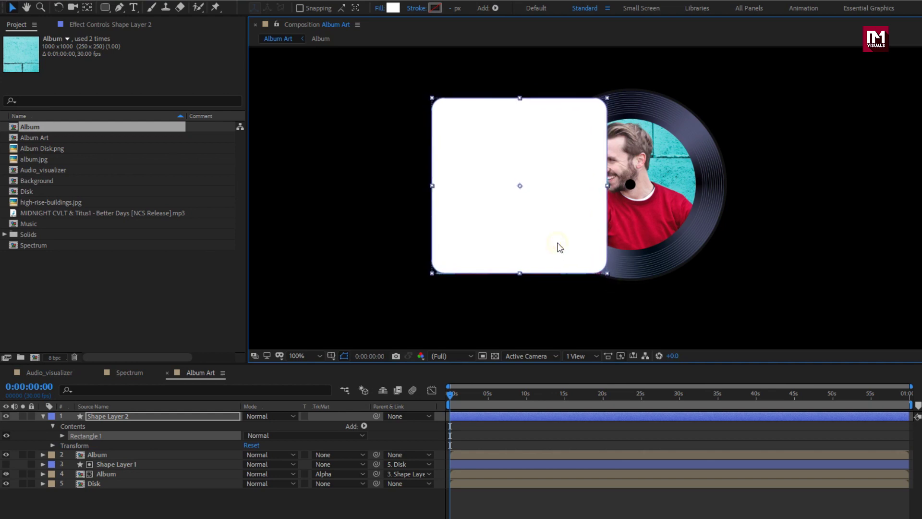
left_click(43, 415)
Set the top Album layer's track matte to the alpha of Shape Layer 2.
left_click(89, 426)
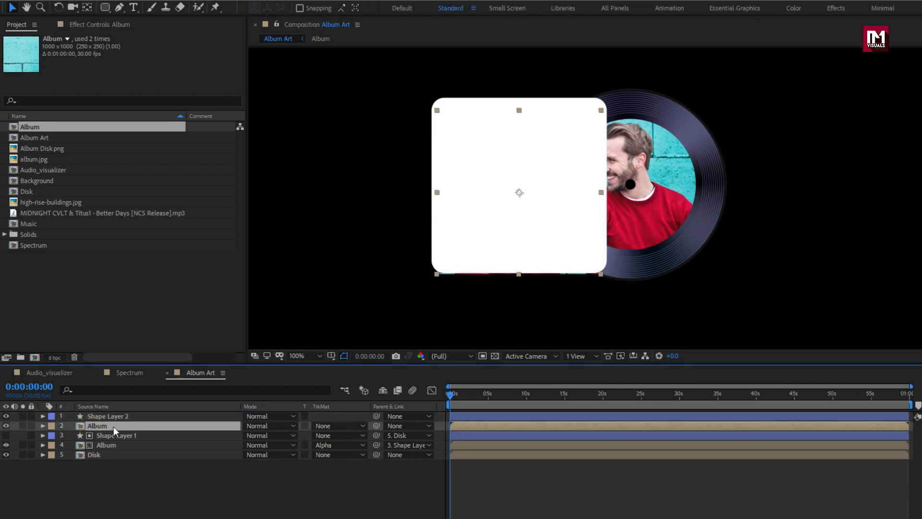
left_click(328, 428)
left_click(346, 451)
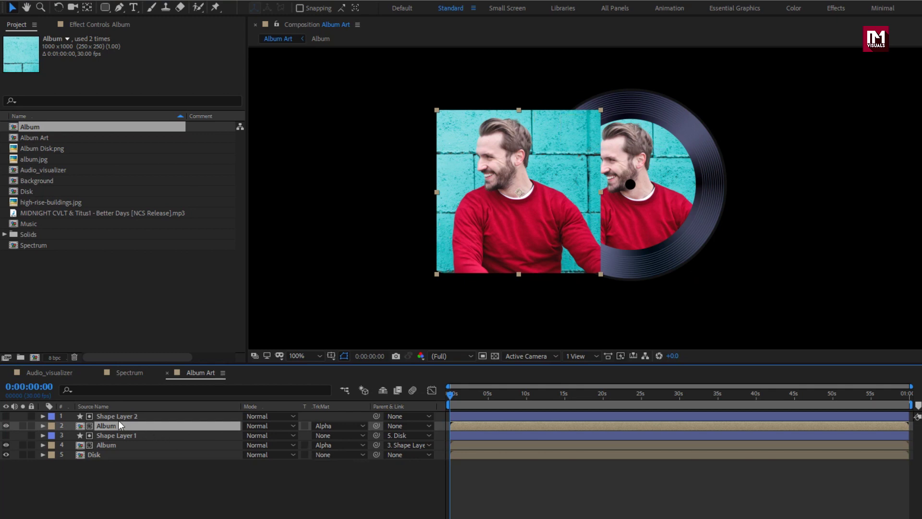
Scale the top Album layer to 35% and position it so the picture fills the rounded square matte.
mouse_move(478, 246)
left_mouse_down()
mouse_move(483, 251)
mouse_move(469, 226)
mouse_move(446, 240)
mouse_move(463, 243)
mouse_move(476, 225)
mouse_move(470, 240)
left_mouse_up()
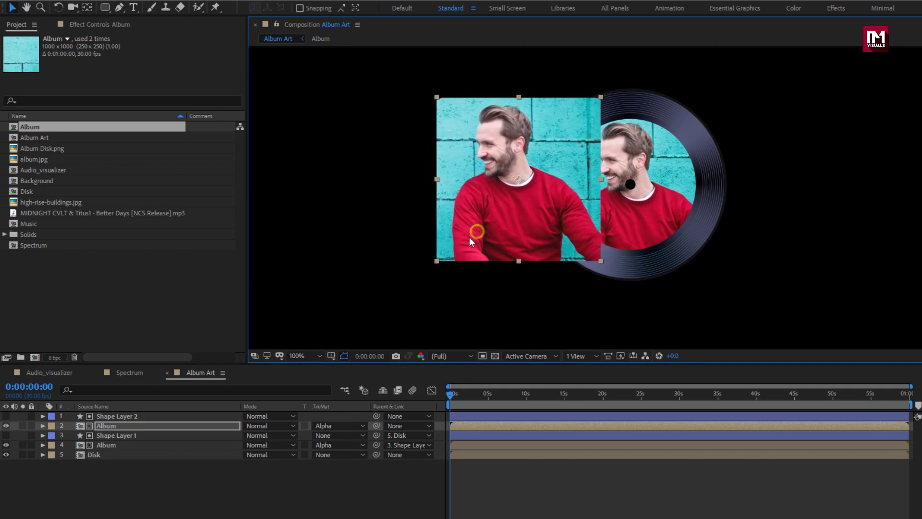
left_click(115, 425)
key("s")
left_click_drag(271, 434, 278, 435)
left_click_drag(504, 232, 507, 241)
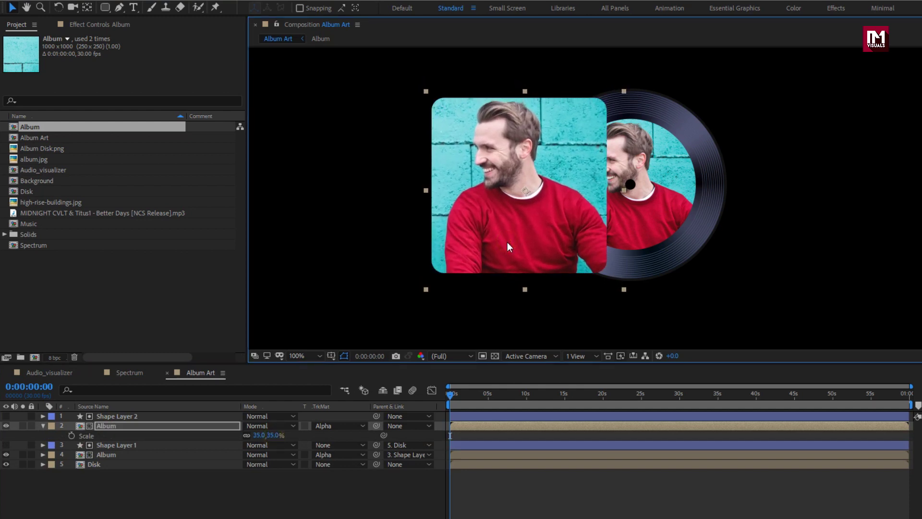
left_click(43, 425)
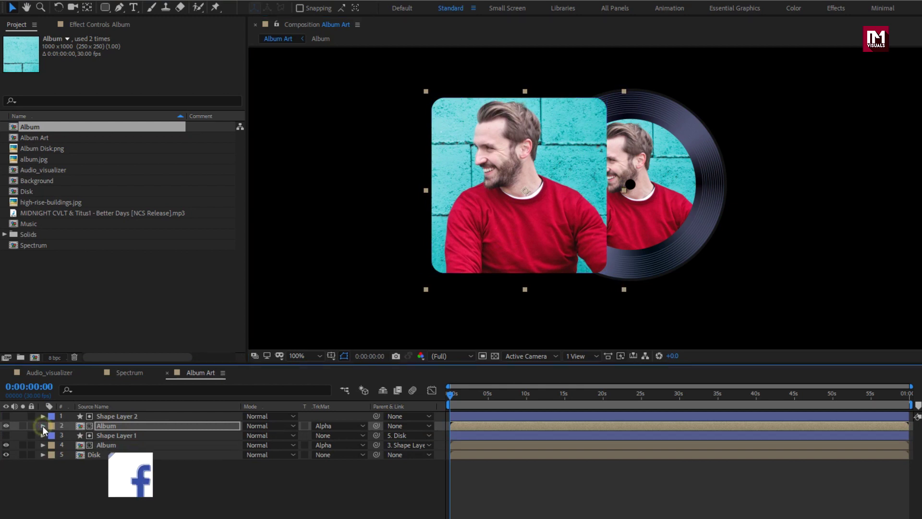
Check the whole cover-and-disk artwork at 50% view, and open the Audio_visualizer composition.
left_click(393, 329)
key("comma")
key("comma")
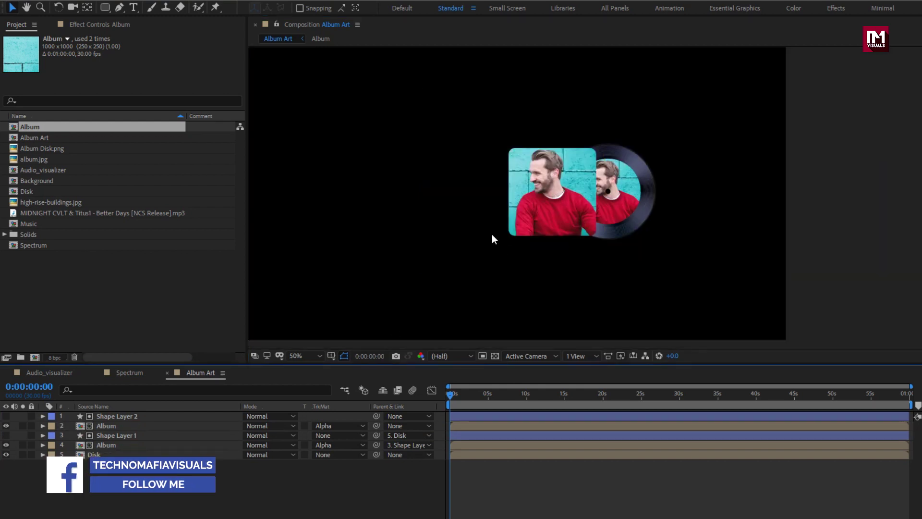
left_click_drag(496, 226, 549, 231)
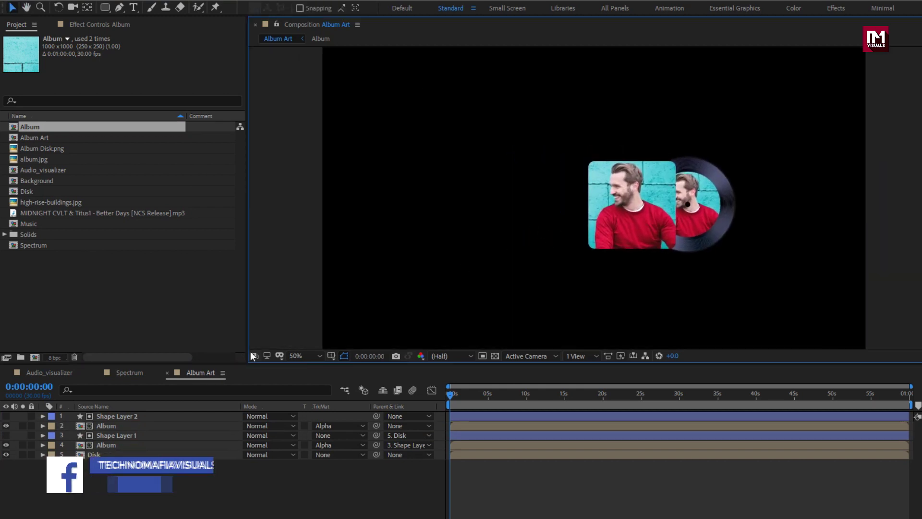
left_click(62, 371)
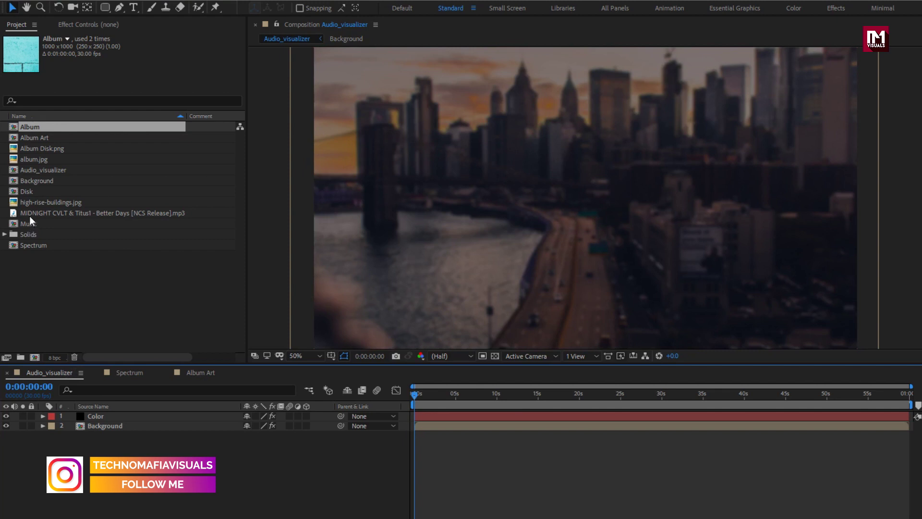
Add the Spectrum composition above the Color layer and move it upward until its bars are inside the frame.
left_click(29, 244)
left_click_drag(29, 244, 107, 411)
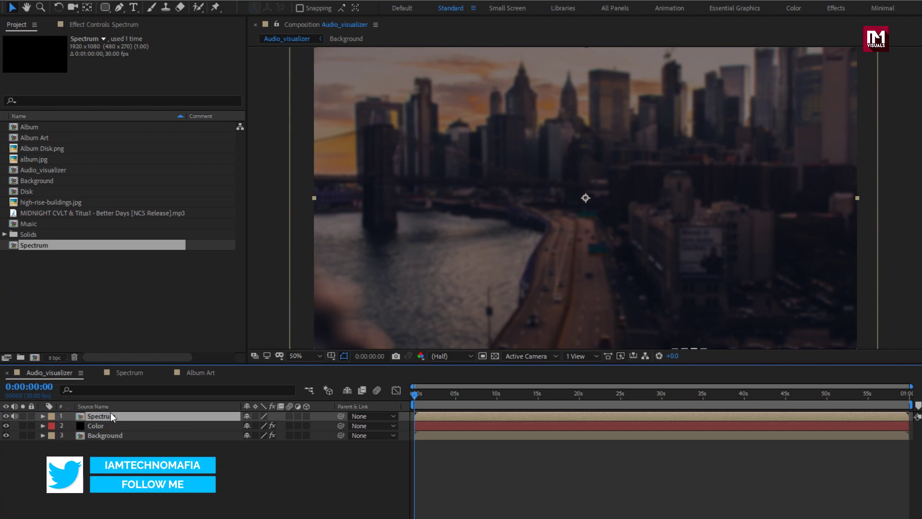
left_click_drag(474, 329, 471, 212)
Scale the Spectrum layer to 50% and move it to the left half of the frame, just below mid-height.
key("s")
left_click(163, 419)
key("s")
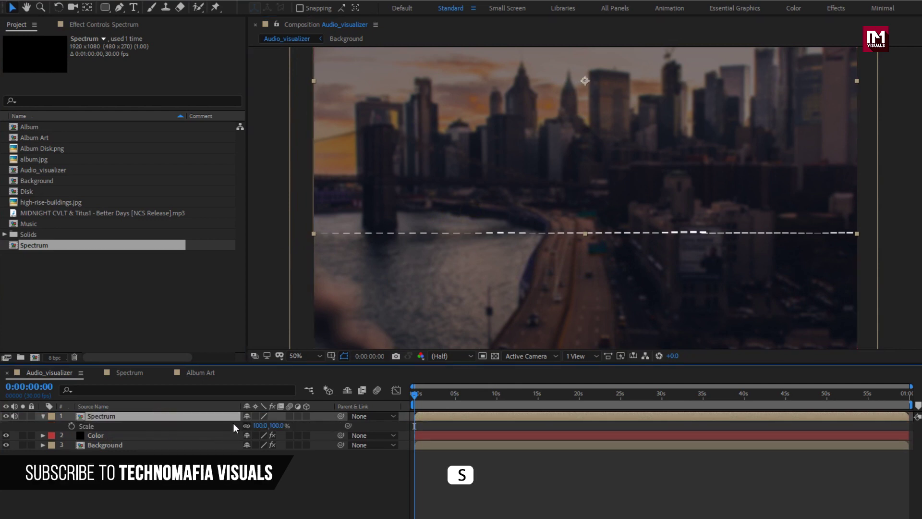
left_click(276, 425)
type("50")
key("Return")
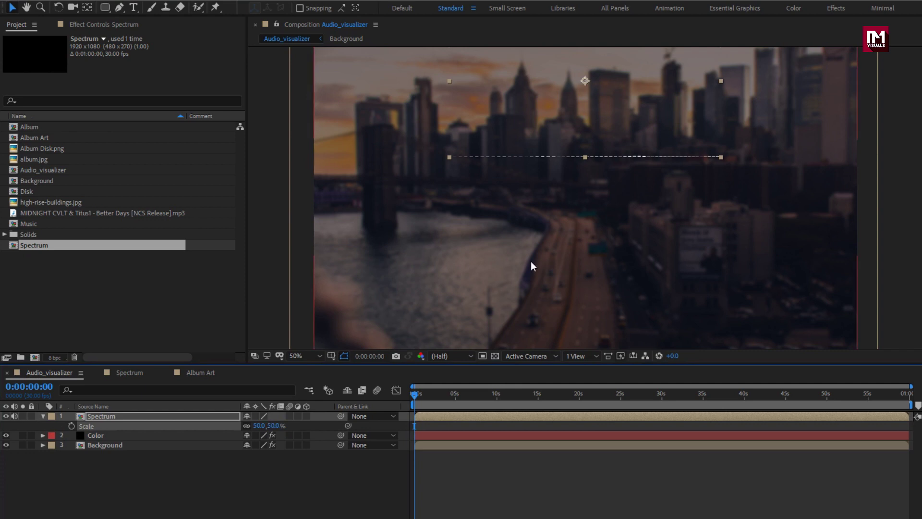
left_click_drag(547, 144, 426, 234)
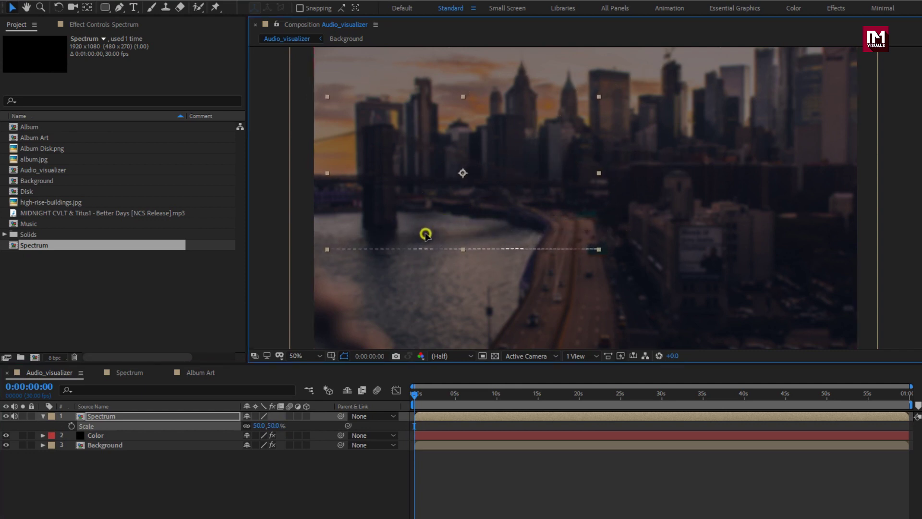
left_click_drag(425, 236, 422, 237)
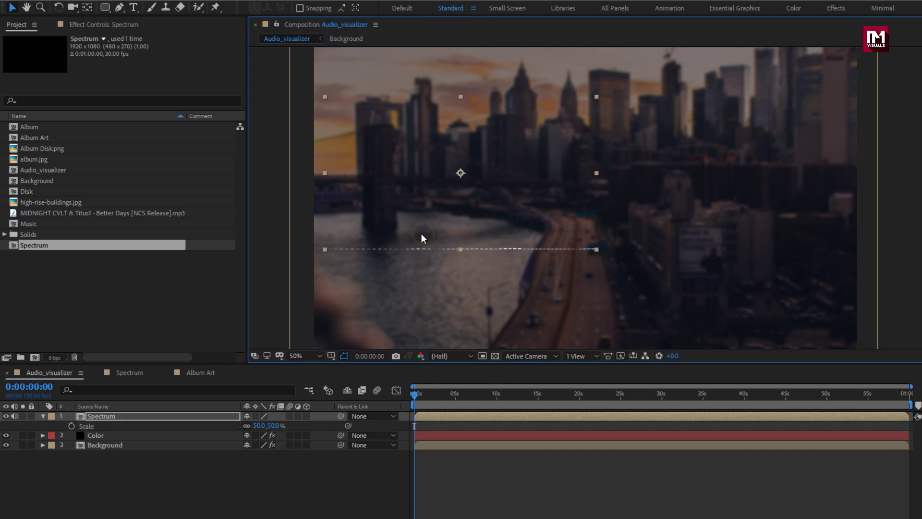
Reduce the Spectrum layer's scale to 40% and reposition it over the water in the left half of the frame.
left_click(268, 427)
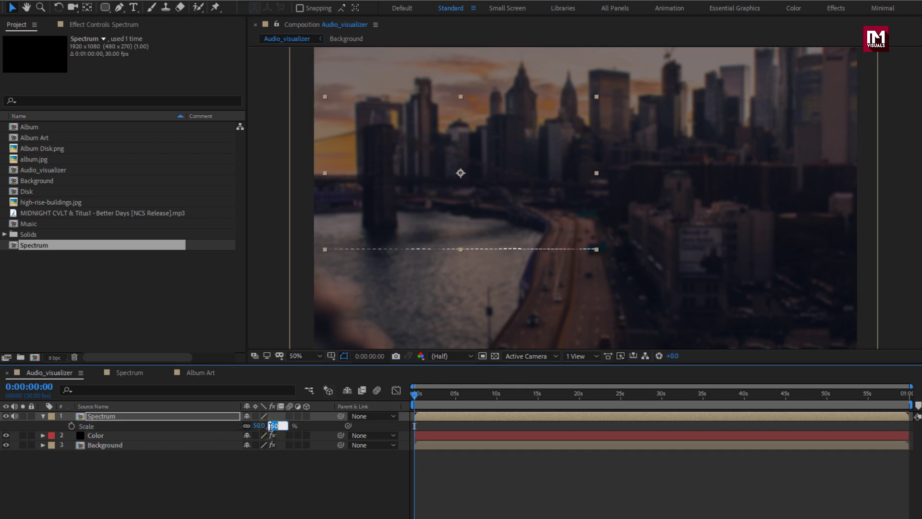
type("40")
key("Return")
left_click_drag(411, 222, 391, 247)
left_click(43, 417)
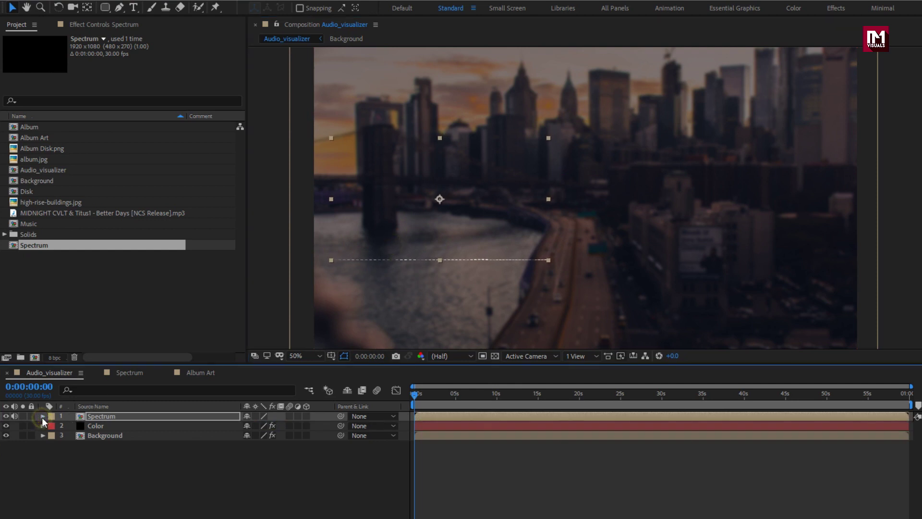
Add the Album Art composition as the top layer and move the artwork to the right half of the frame.
left_click(29, 142)
left_click_drag(33, 138, 119, 414)
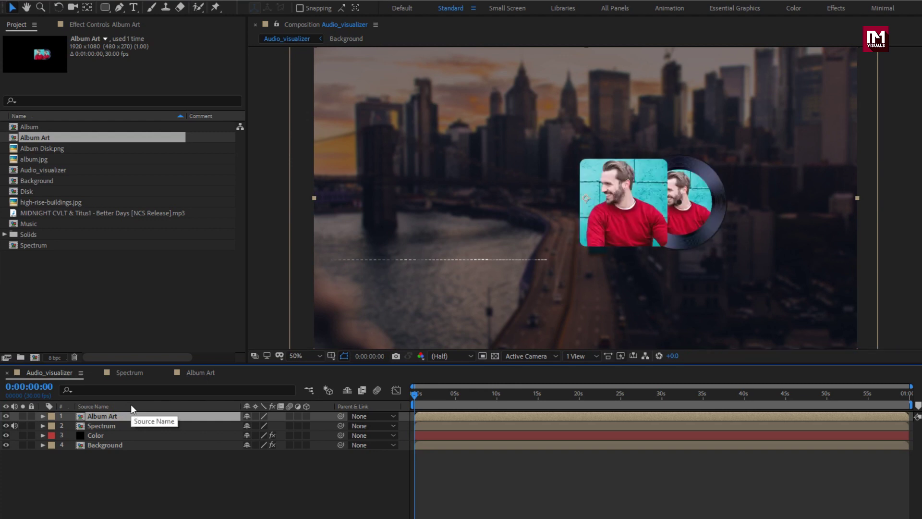
left_click_drag(614, 215, 673, 200)
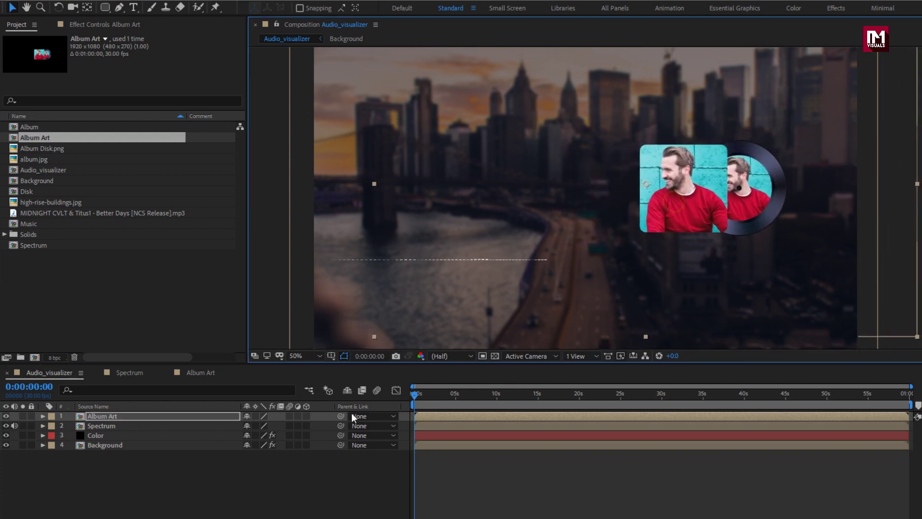
Scale the Album Art layer to 136% and fine-tune the positions of the artwork and the spectrum.
key("s")
left_click_drag(280, 426, 297, 426)
left_click(693, 214)
left_click_drag(693, 215, 689, 218)
left_click_drag(401, 242, 411, 231)
left_click_drag(686, 207, 693, 211)
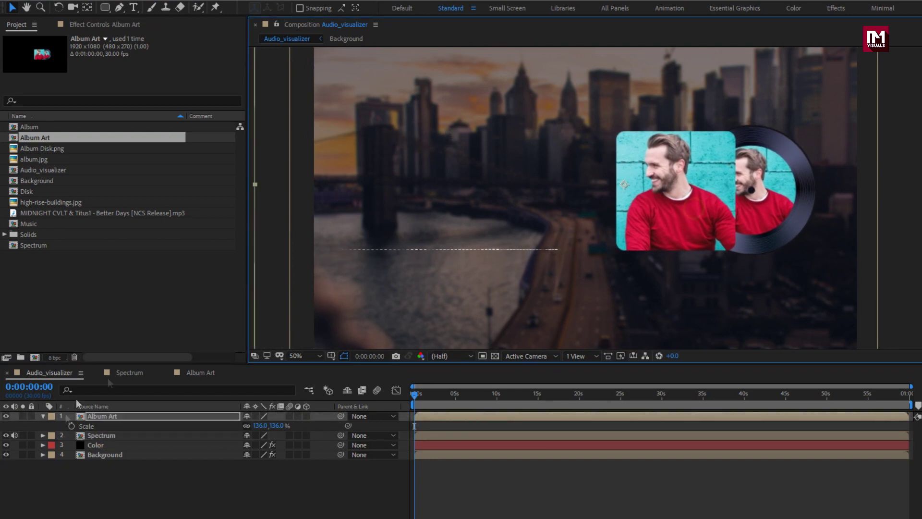
left_click(43, 416)
left_click(77, 471)
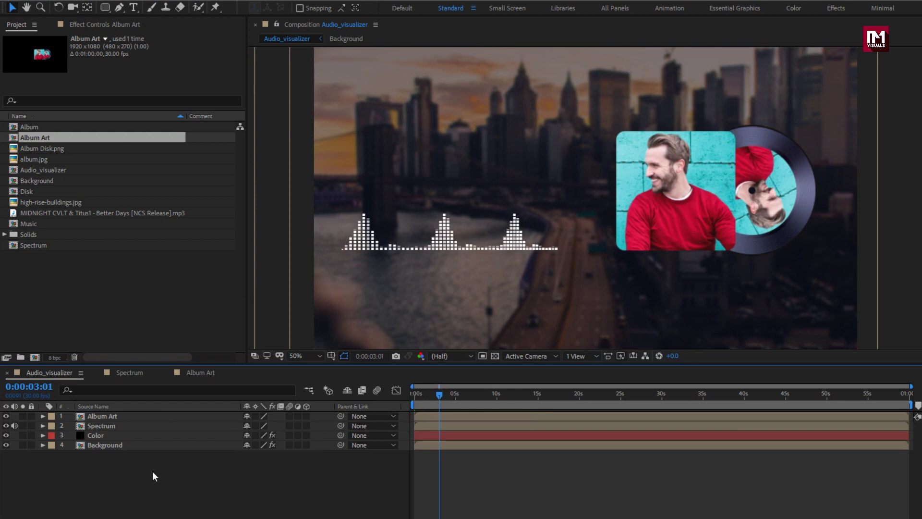
Create the title text "Better Days [ NCS Release]" and place it above the spectrum, aligned with the spectrum's left end.
left_click(133, 8)
left_click(377, 116)
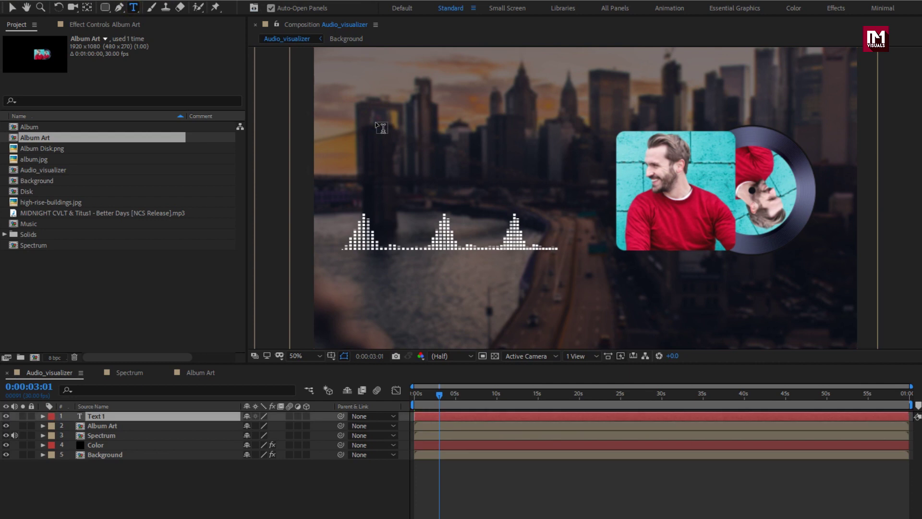
type("Bette")
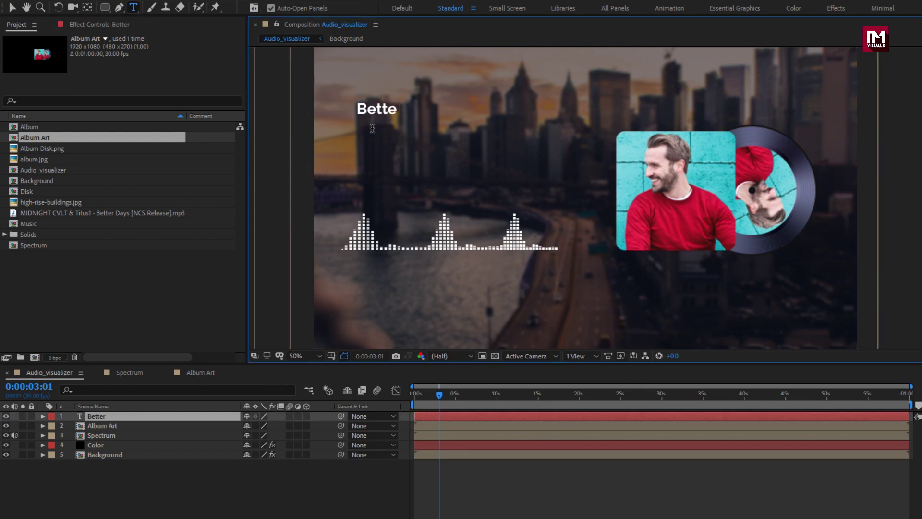
type("r Days")
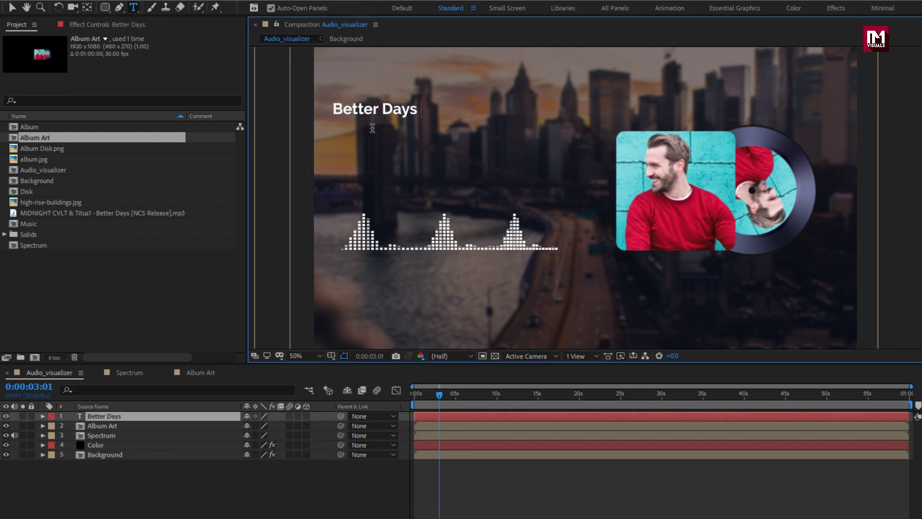
type(" [ NCS R")
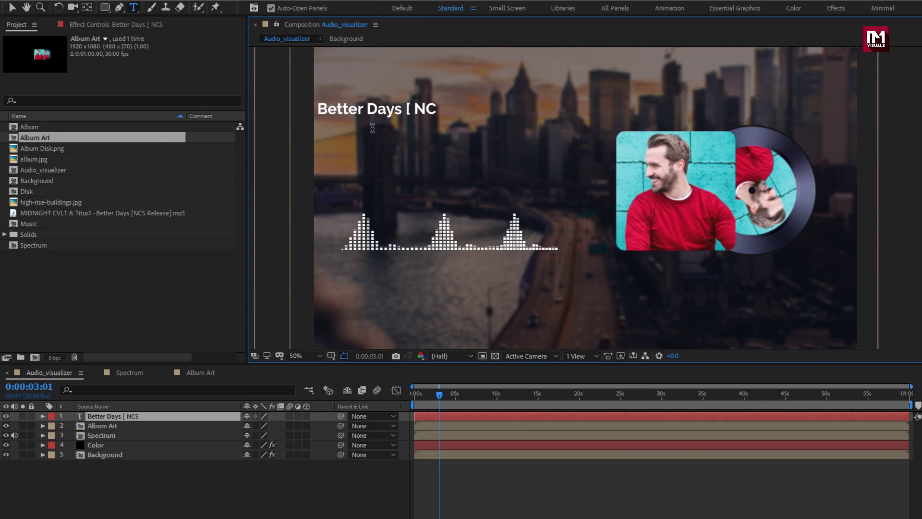
type("elease")
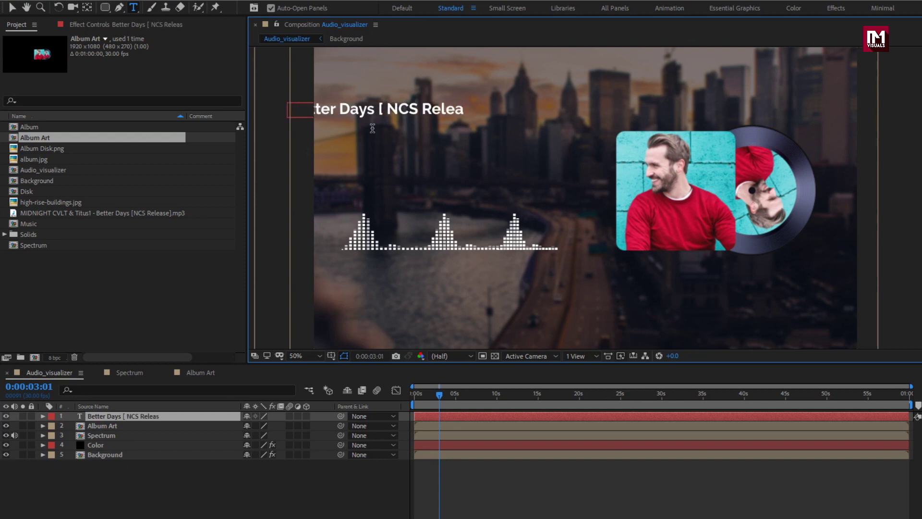
type("]")
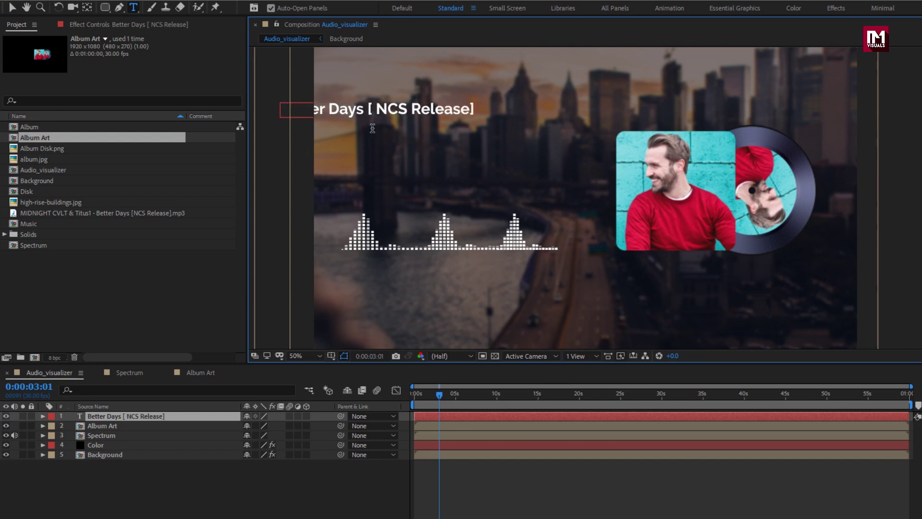
key("Escape")
key("v")
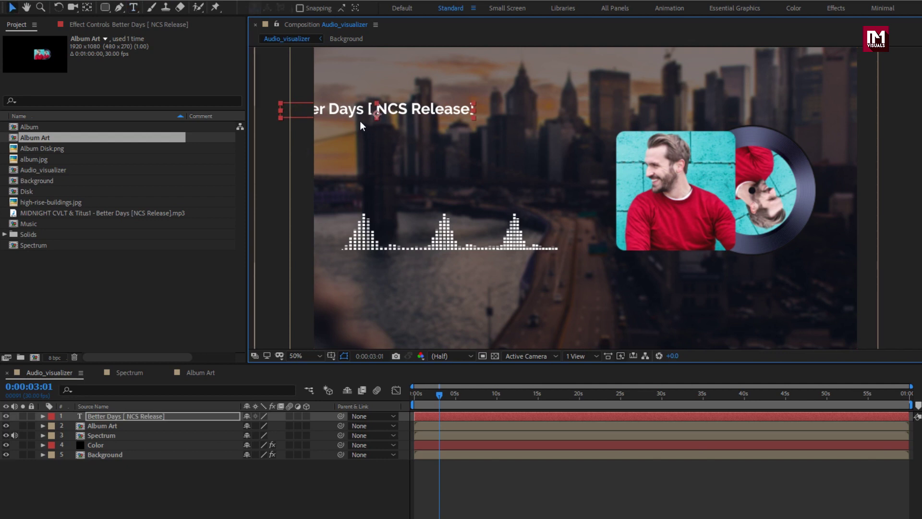
left_click_drag(343, 110, 409, 127)
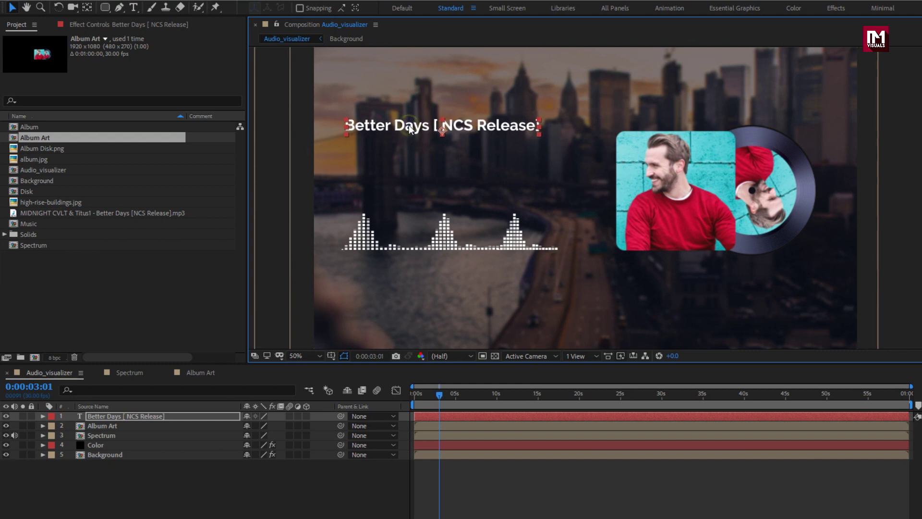
Create a second text layer reading "Midnight CVLT & Titus1" and place it directly beneath the song title.
left_click(136, 8)
left_click(351, 146)
type("M")
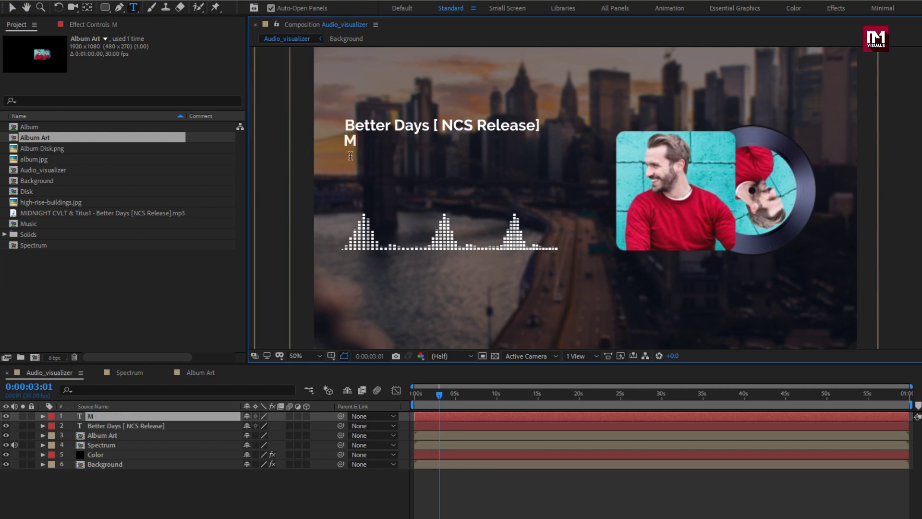
type("idnight")
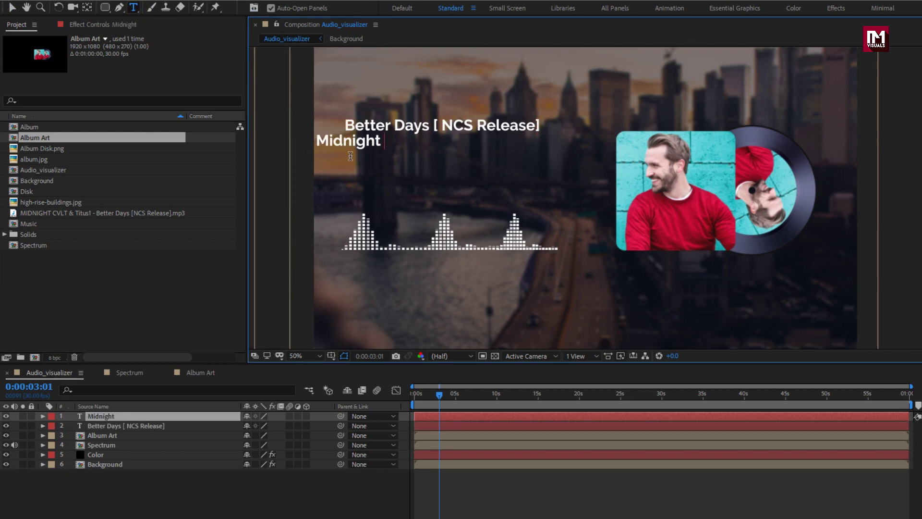
type(" CVLT")
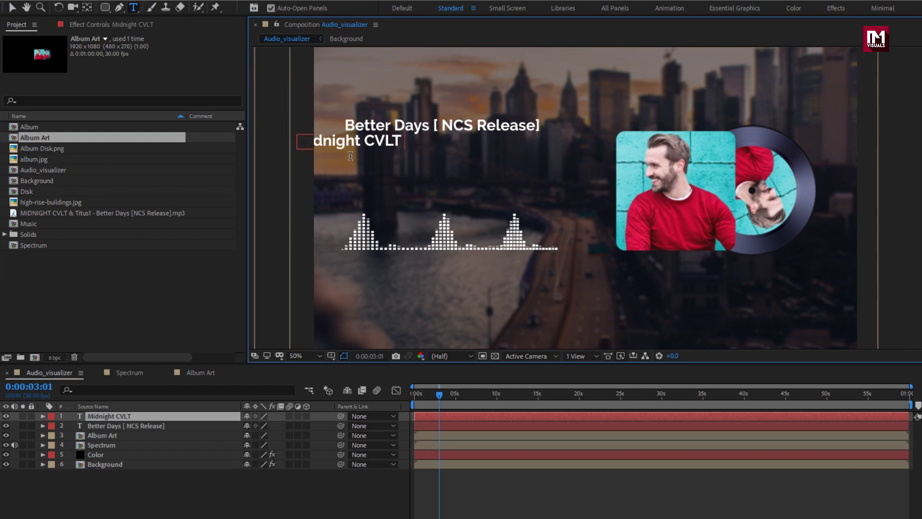
type(" & Ti")
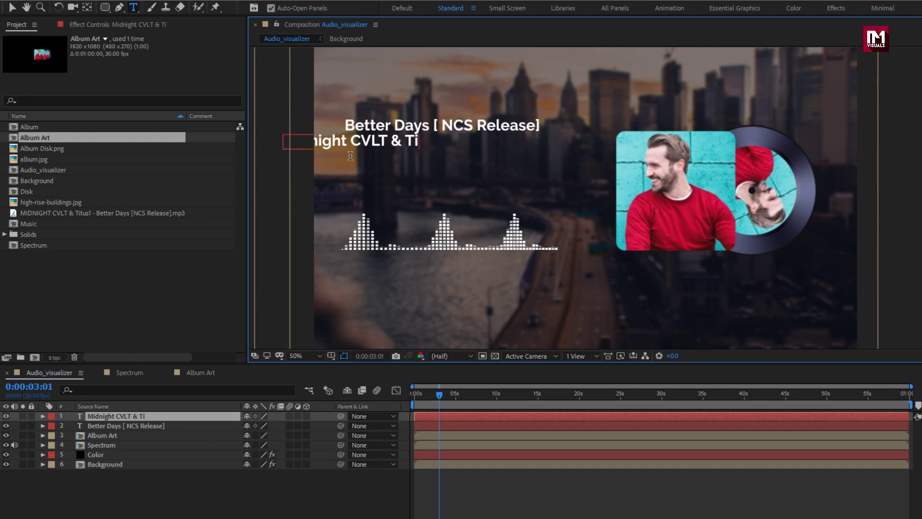
type("tus1")
key("KP_Enter")
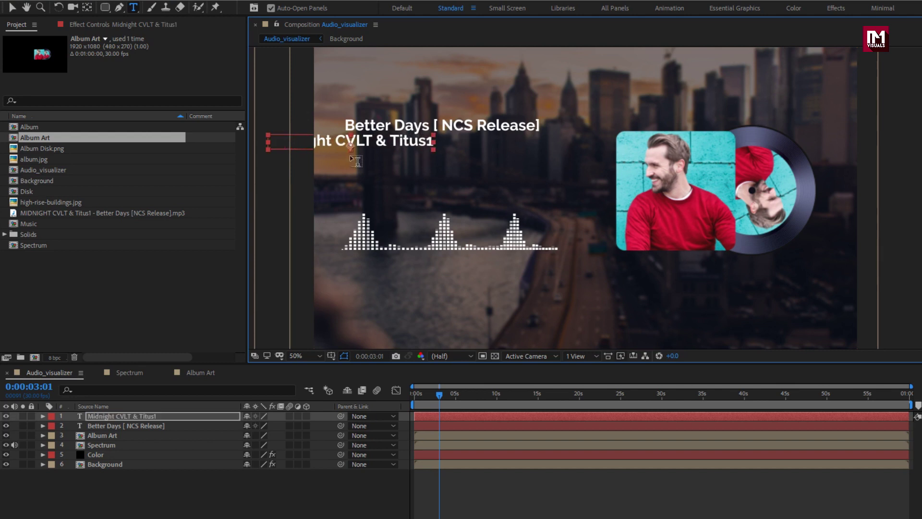
key("v")
left_click_drag(321, 141, 402, 143)
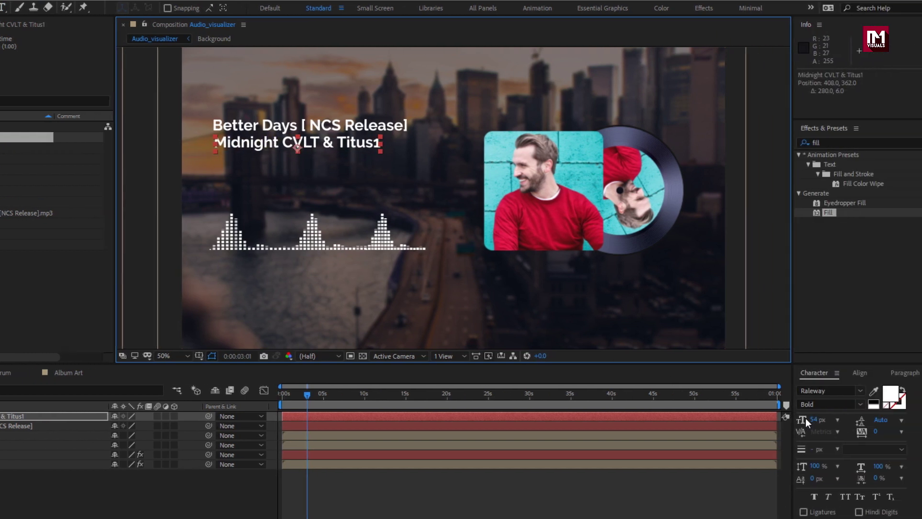
Set the artist text's font size to 45 px and realign it with the left edge of the title.
left_click(921, 420)
type("45")
key("Return")
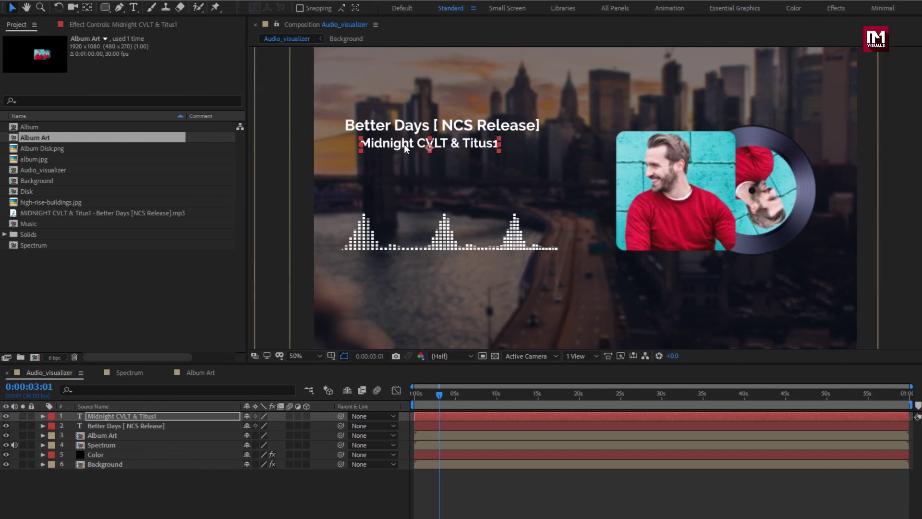
left_click_drag(404, 144, 388, 146)
left_click_drag(390, 145, 391, 144)
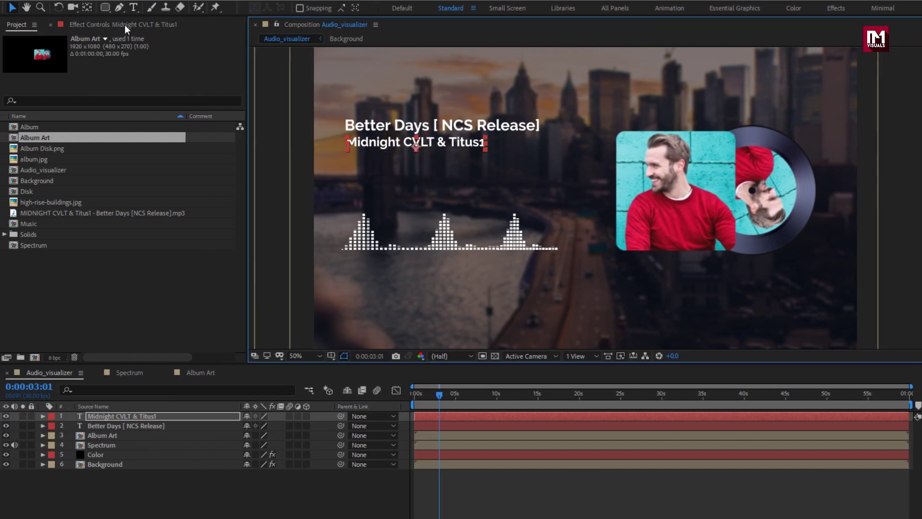
Create a timer text layer reading "00:00" and place it under the artist line near its left edge.
left_click(130, 8)
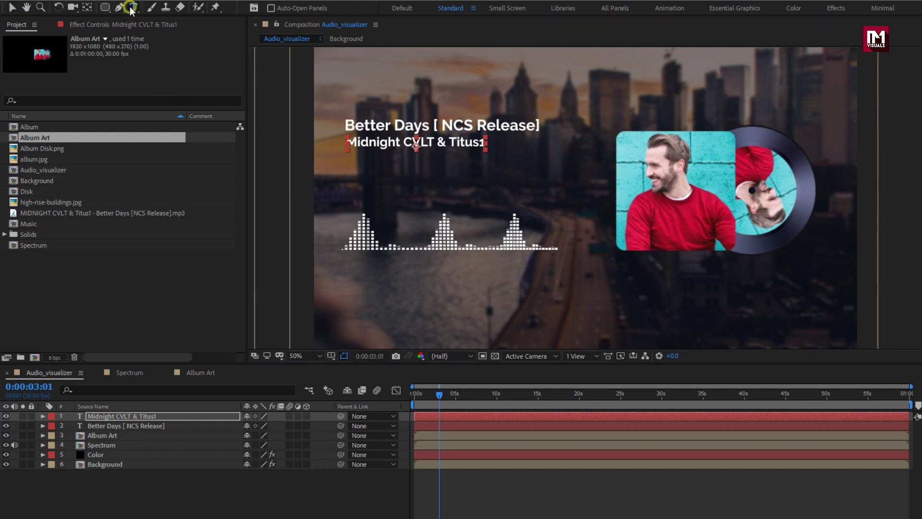
left_click(357, 164)
type("00")
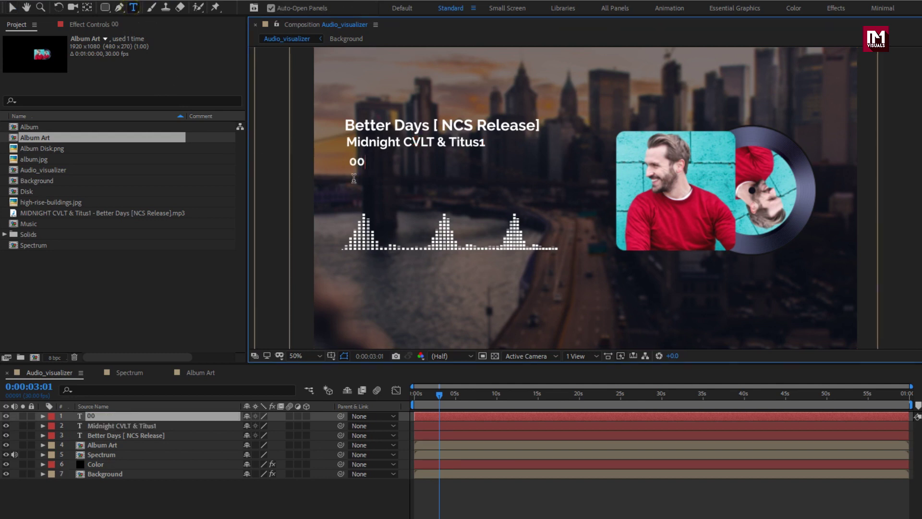
type(":00")
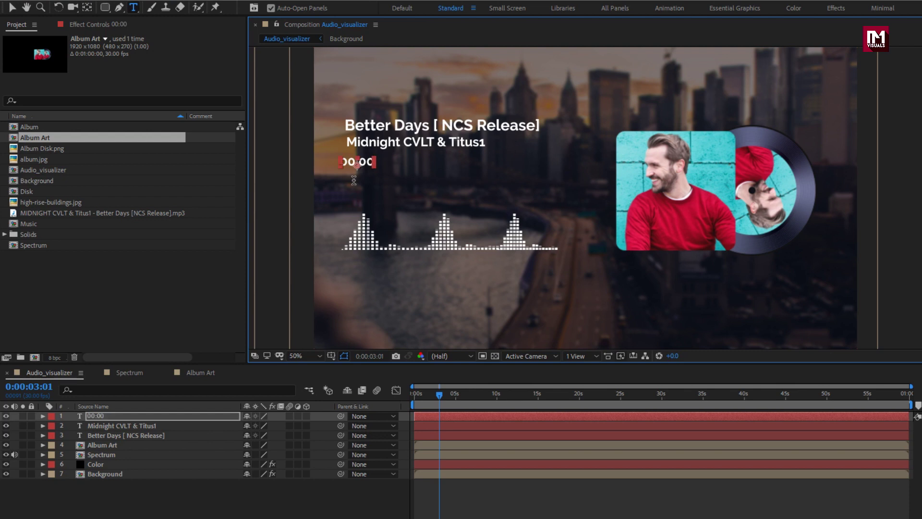
type("v")
left_click_drag(348, 163, 358, 160)
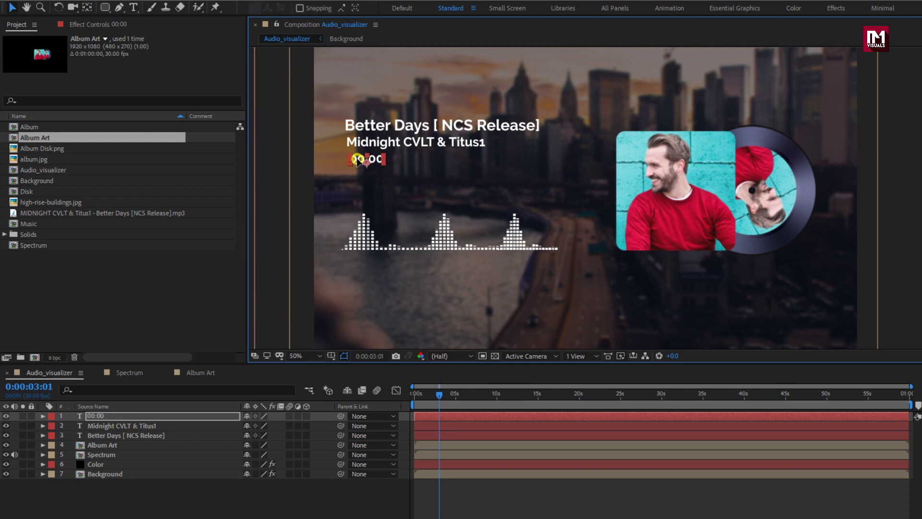
Add an expression to the timer layer's Source Text, replacing the default with the full sek/min Math.floor code copied from the "time" file in Notepad.
left_click(100, 417)
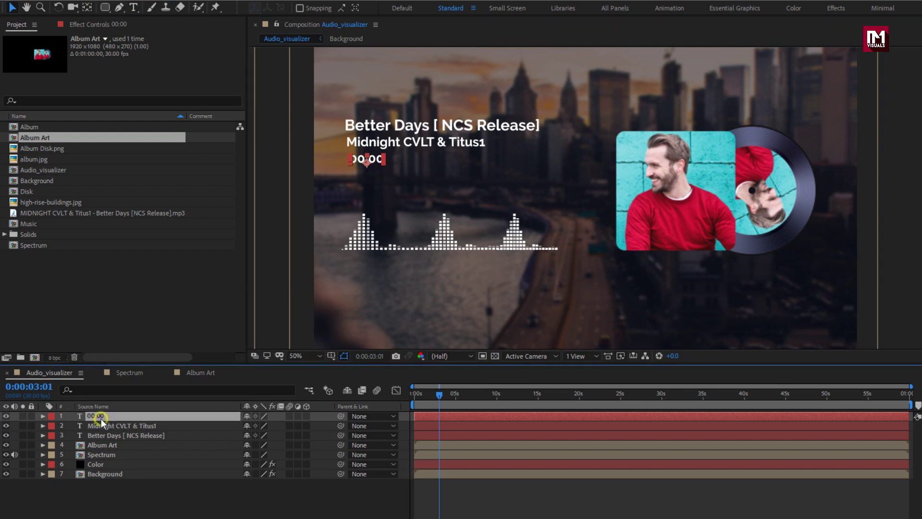
left_click(44, 415)
left_click(53, 426)
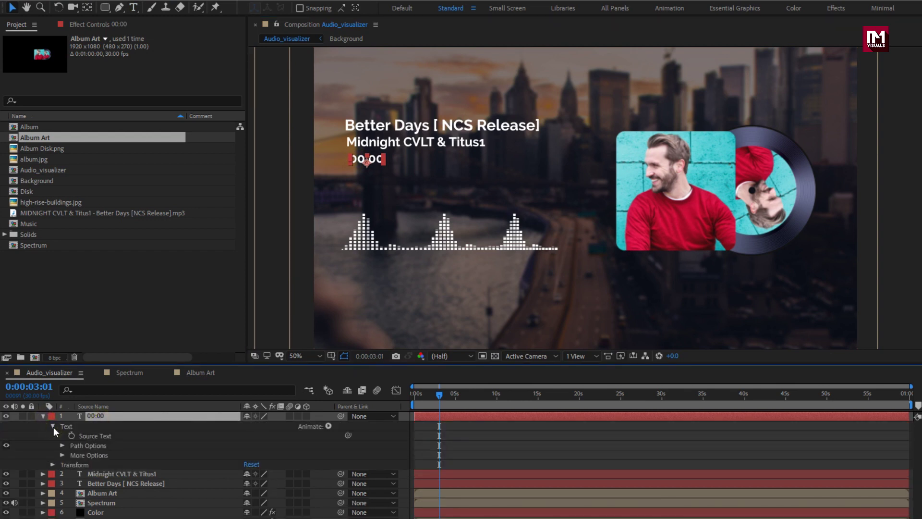
left_click(71, 437, "alt")
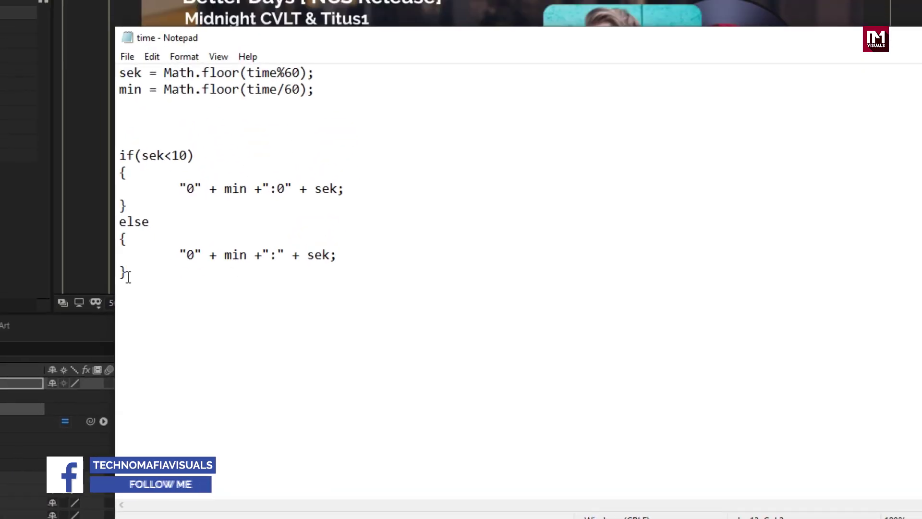
key("ctrl+a")
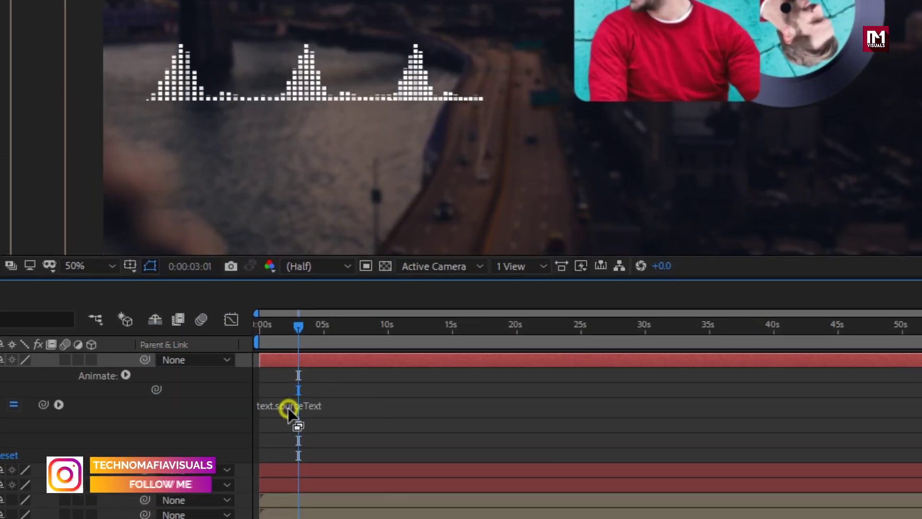
left_click(298, 421)
key("BackSpace")
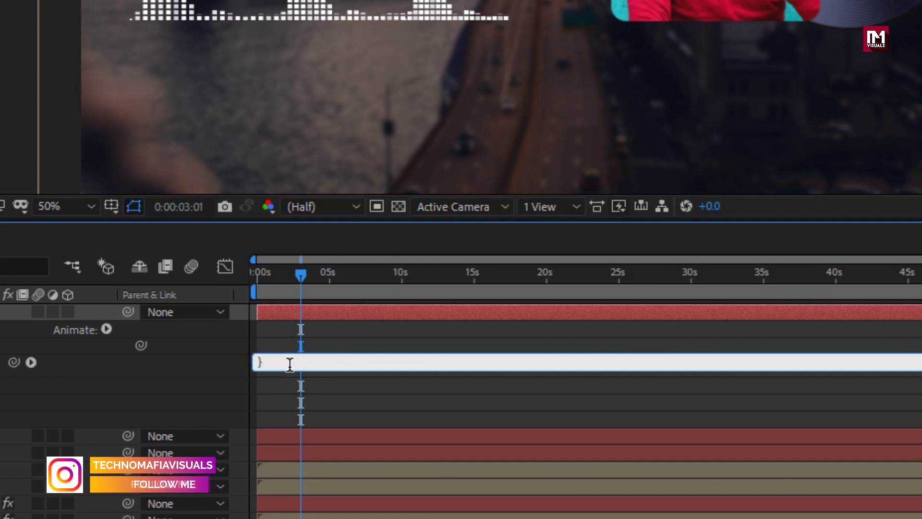
key("ctrl+v")
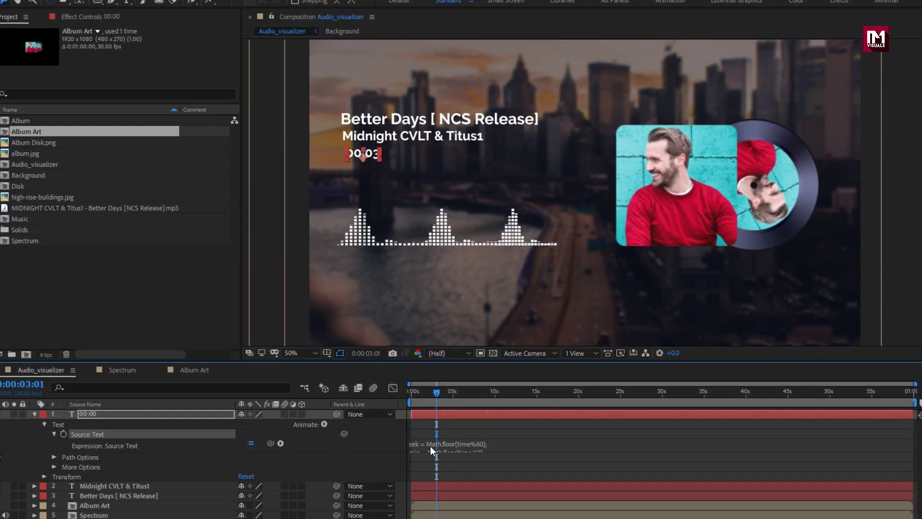
left_click(42, 415)
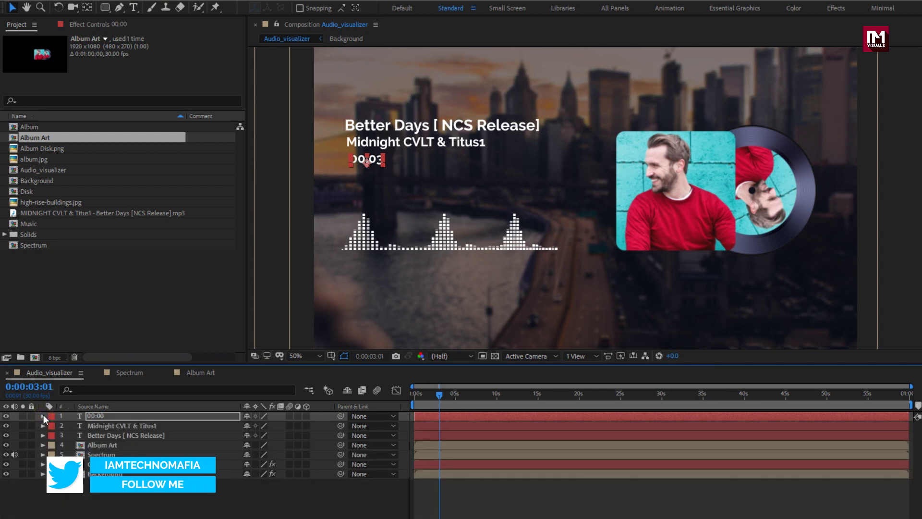
Fit the composition in the viewer and preview the animation with the running timer from 0:00:00:00.
left_click(307, 355)
left_click(307, 379)
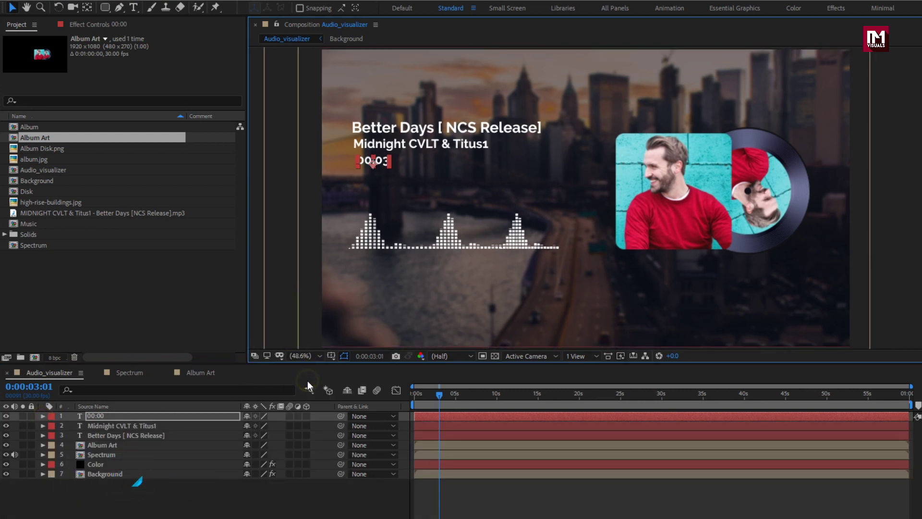
left_click(412, 392)
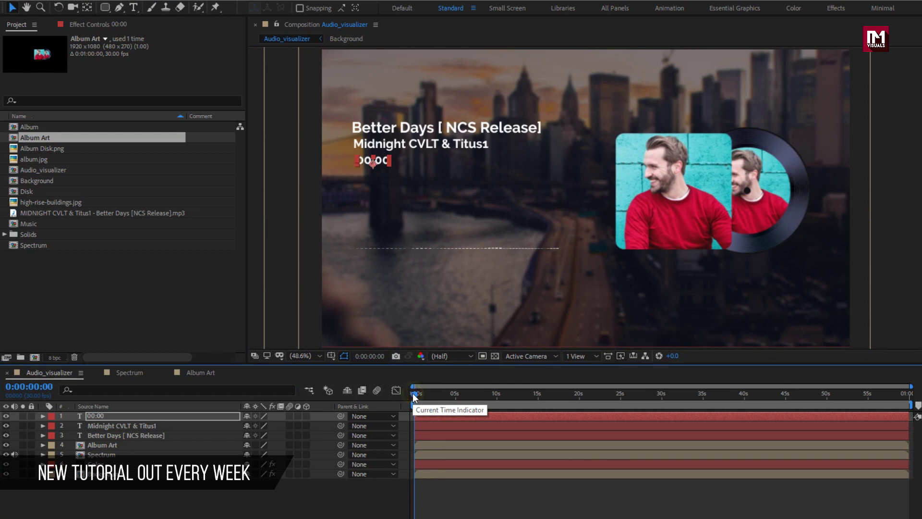
key("space")
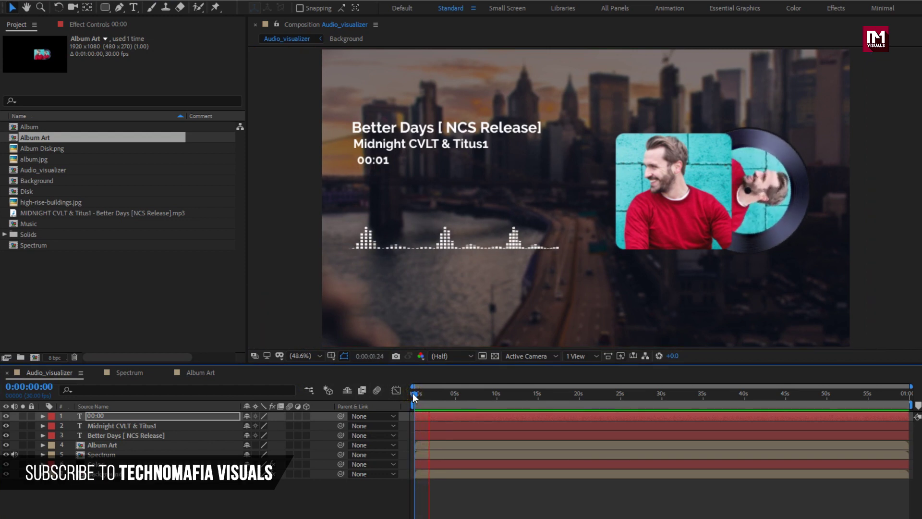